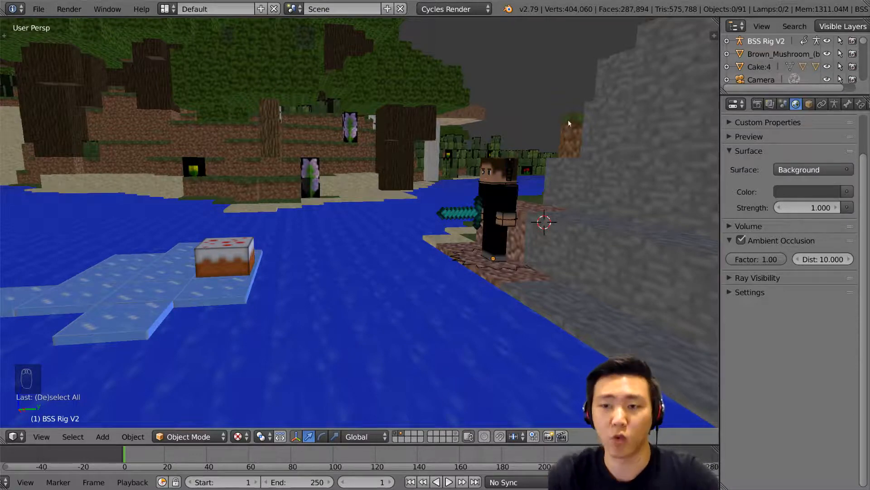
Step: Switch the workspace to the Animation screen layout with the sword-holding character in the main 3D view
{"action": "left_click", "coordinate": [585, 128]}
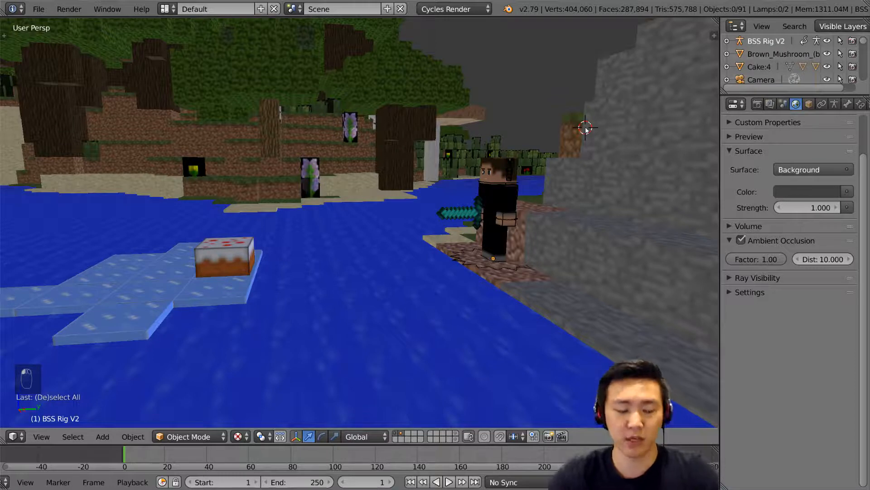
{"action": "key", "text": "ctrl+Left"}
{"action": "key", "text": "ctrl+Left"}
{"action": "key", "text": "ctrl+Left"}
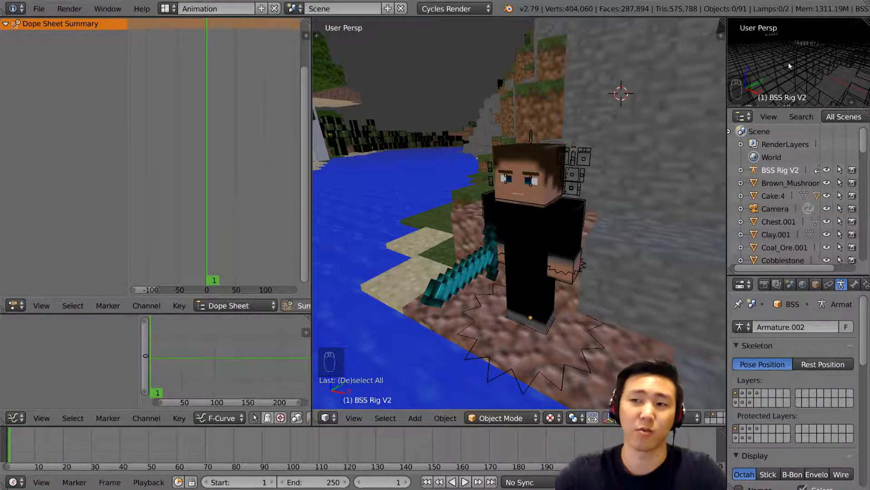
Step: Set the small 3D viewport to the camera view, fit the camera frame in it and use textured shading
{"action": "key", "text": "KP_0"}
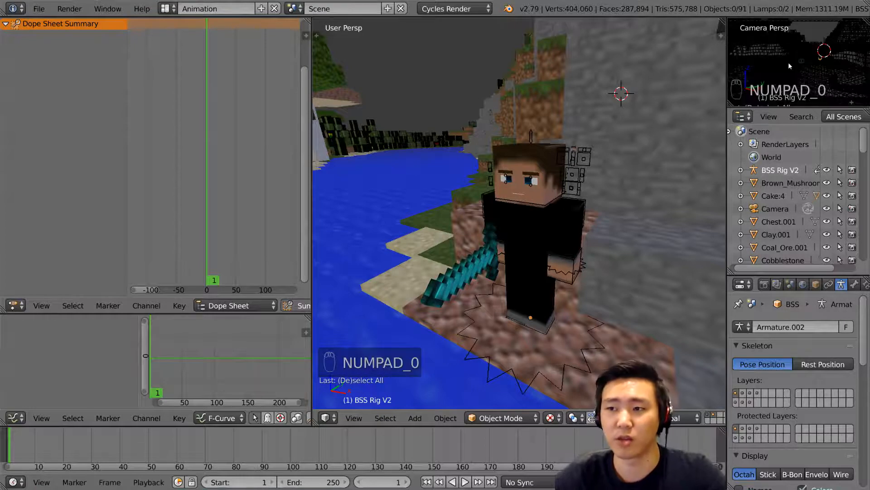
{"action": "key", "text": "Home"}
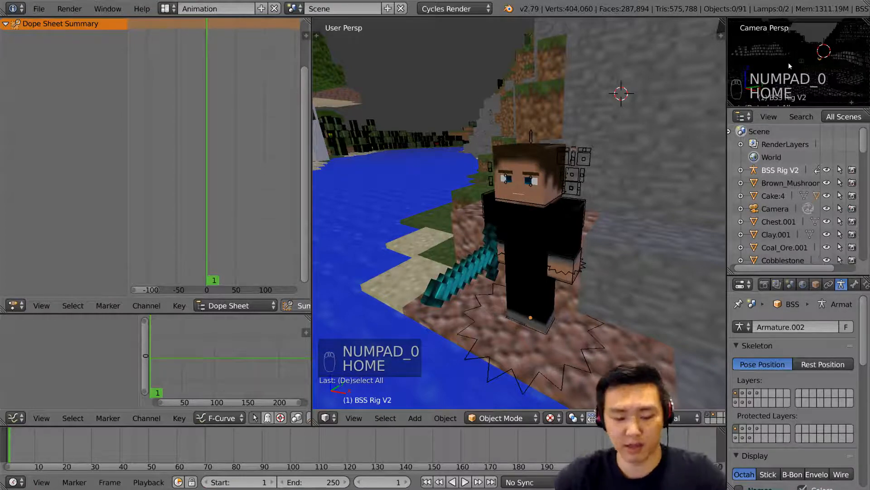
{"action": "key", "text": "alt+z"}
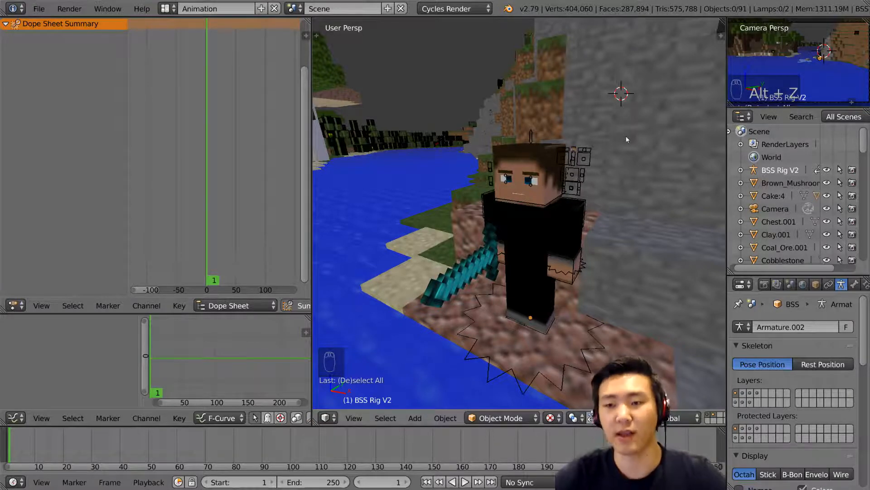
Step: Select the character's armature, BSS Rig V2, and put it into Pose Mode
{"action": "right_click", "coordinate": [584, 185]}
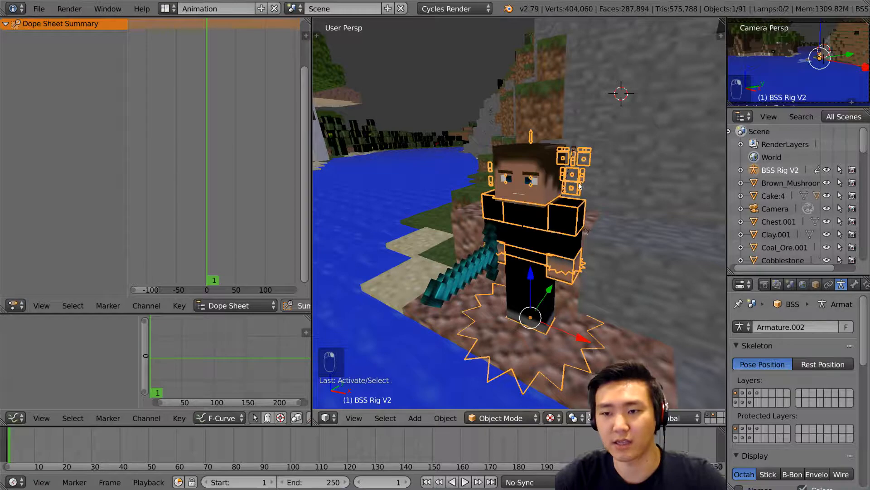
{"action": "middle_click_drag", "start_coordinate": [584, 186], "coordinate": [594, 241]}
{"action": "key", "text": "ctrl+Tab"}
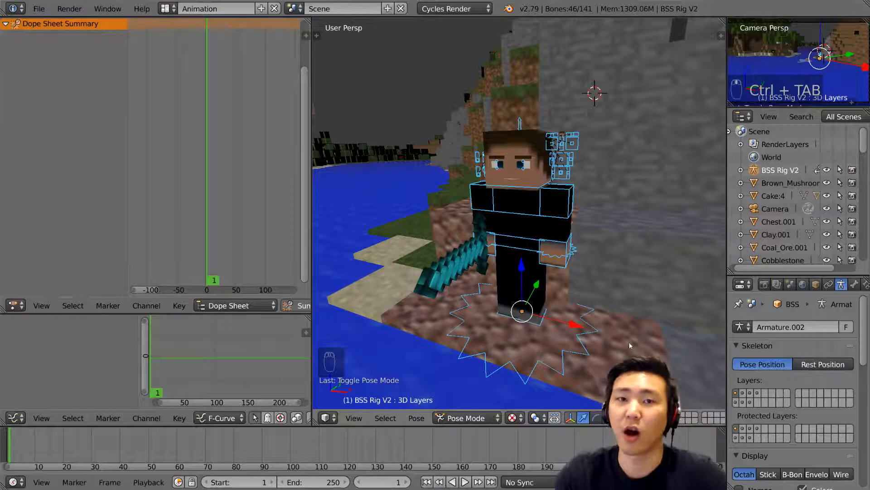
Step: Turn on automatic keyframe insertion for the timeline
{"action": "scroll", "coordinate": [544, 482], "scroll_direction": "down", "scroll_amount": 3}
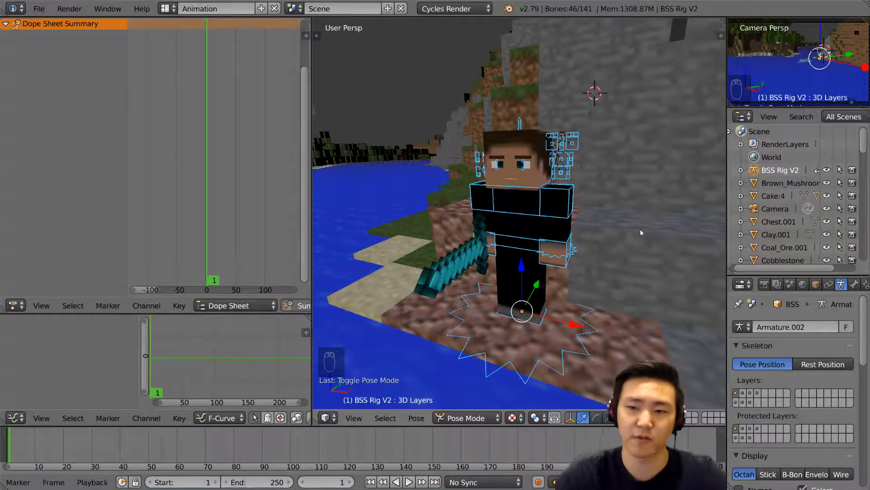
{"action": "middle_click_drag", "start_coordinate": [634, 230], "coordinate": [613, 242]}
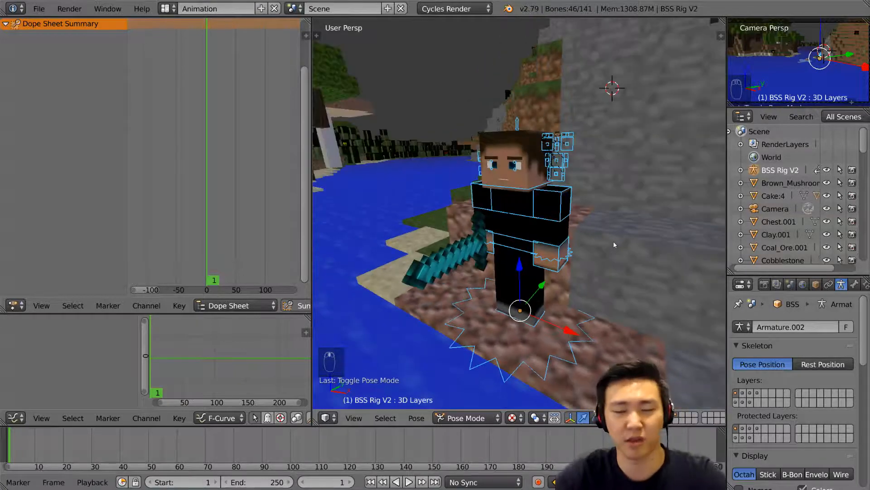
{"action": "middle_click_drag", "start_coordinate": [561, 290], "coordinate": [534, 288]}
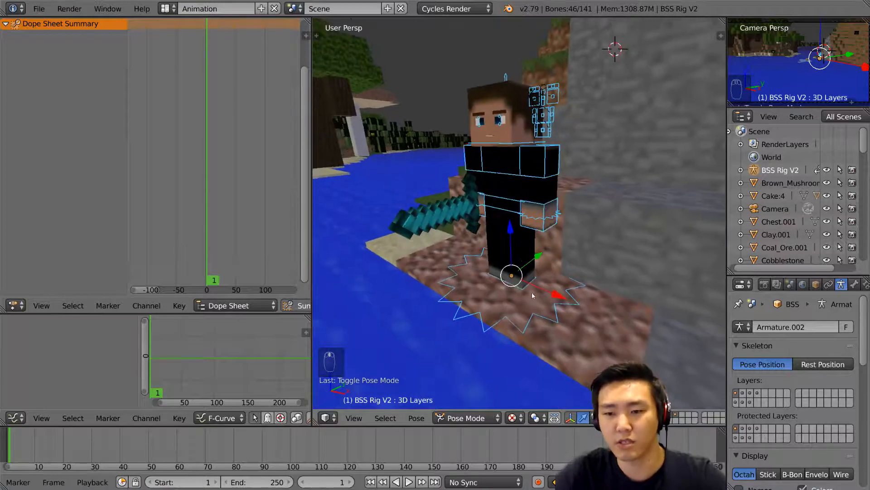
{"action": "left_click", "coordinate": [538, 484]}
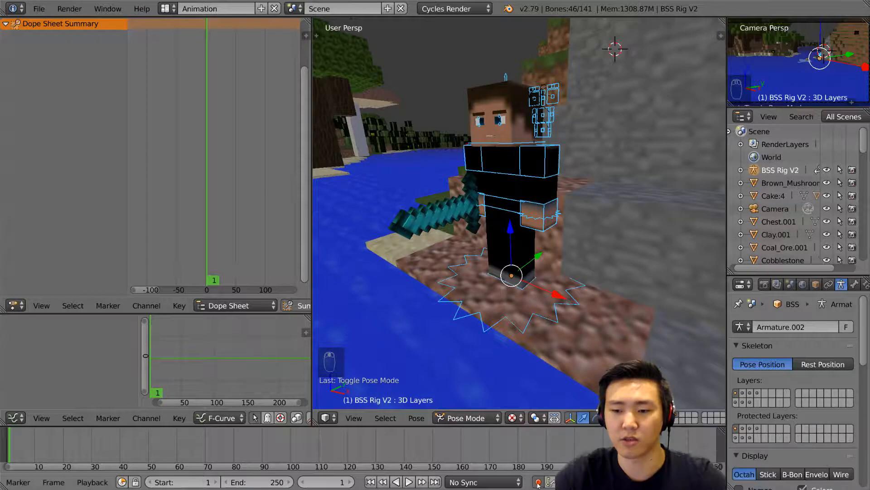
Step: Select the character's left foot control (LegL IK) and move it slightly forward and outward, locking the global Z axis
{"action": "middle_click_drag", "start_coordinate": [580, 336], "coordinate": [606, 294]}
{"action": "key", "text": "z"}
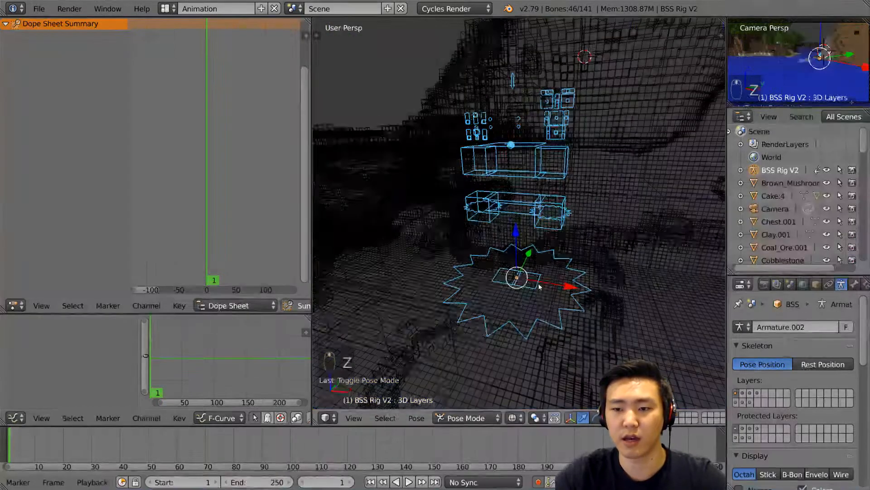
{"action": "right_click", "coordinate": [539, 285]}
{"action": "key", "text": "z"}
{"action": "key", "text": "z"}
{"action": "key", "text": "z"}
{"action": "key", "text": "alt+z"}
{"action": "scroll", "coordinate": [571, 286], "scroll_direction": "up", "scroll_amount": 2}
{"action": "key", "text": "g"}
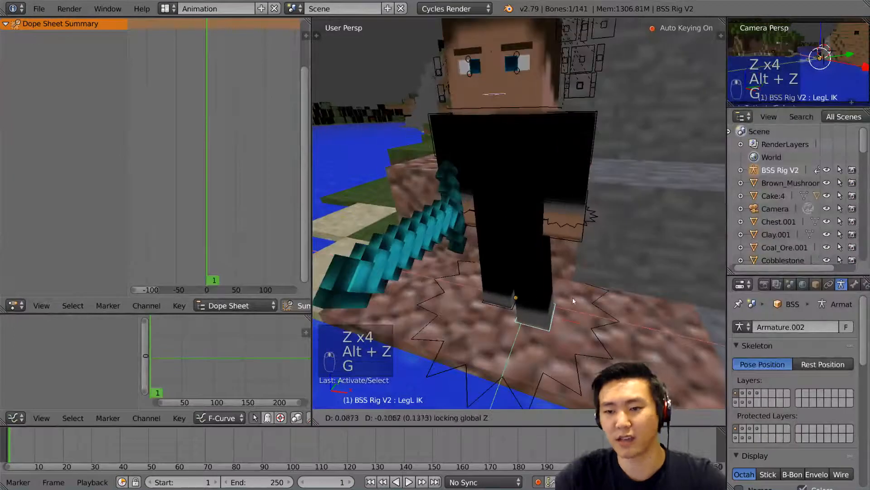
{"action": "left_click", "coordinate": [507, 306]}
Step: Select the right foot control (LegR IK) and move it outward with global Z locked to widen the stance
{"action": "key", "text": "z"}
{"action": "right_click", "coordinate": [507, 306]}
{"action": "key", "text": "z"}
{"action": "key", "text": "z"}
{"action": "key", "text": "alt+z"}
{"action": "key", "text": "g"}
{"action": "key", "text": "z"}
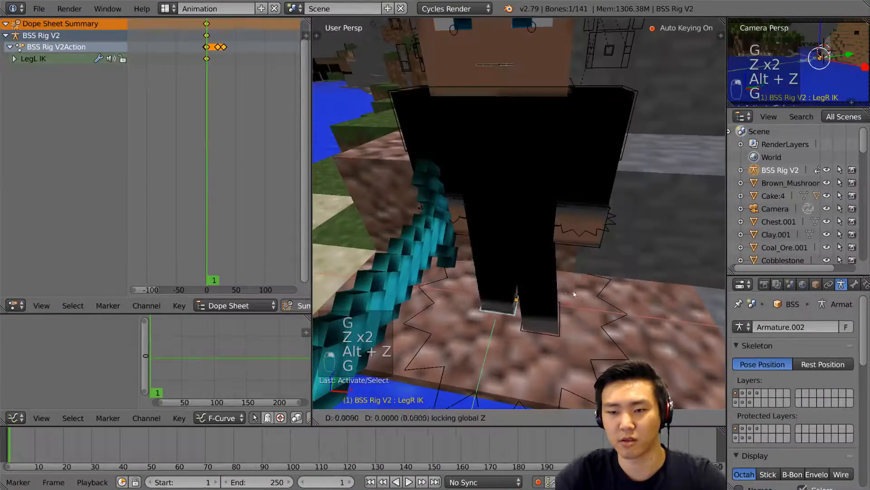
{"action": "left_click", "coordinate": [521, 243]}
Step: Select the Torso bone and lower it along the global Z axis so the knees bend
{"action": "key", "text": "a"}
{"action": "key", "text": "a"}
{"action": "key", "text": "a"}
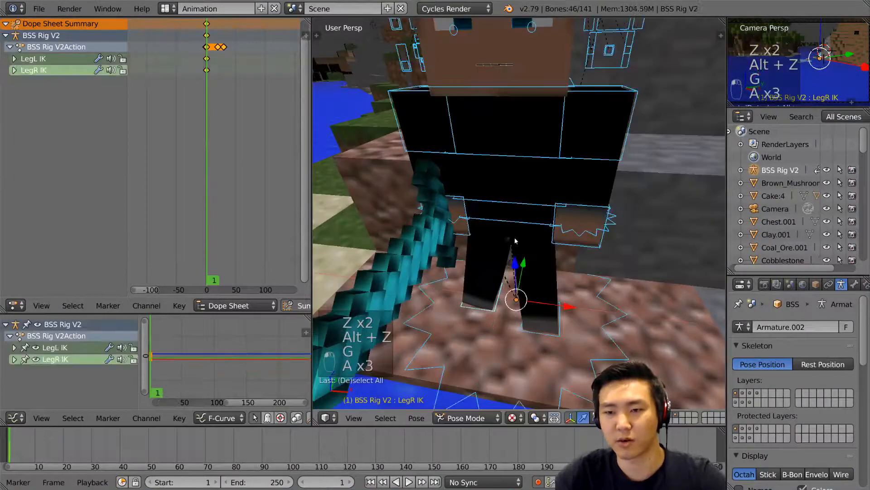
{"action": "key", "text": "z"}
{"action": "key", "text": "z"}
{"action": "right_click", "coordinate": [520, 223]}
{"action": "key", "text": "z"}
{"action": "key", "text": "alt+z"}
{"action": "scroll", "coordinate": [596, 210], "scroll_direction": "down", "scroll_amount": 3}
{"action": "key", "text": "g"}
{"action": "key", "text": "z"}
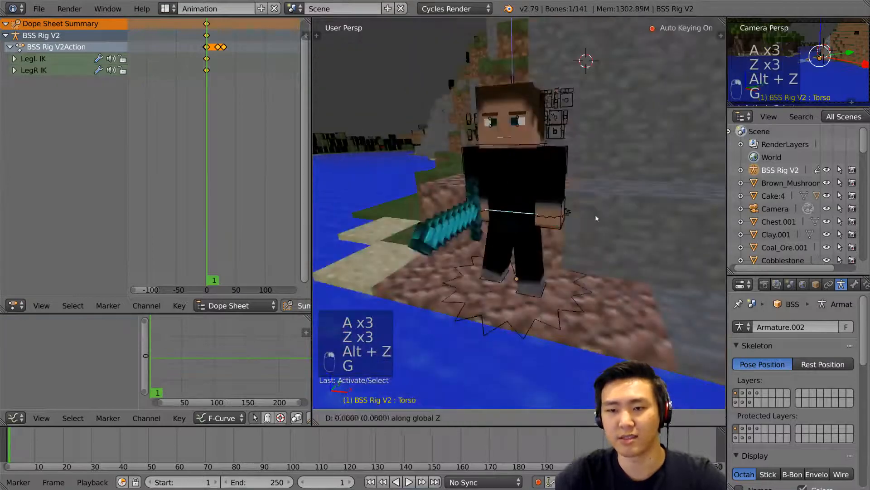
{"action": "left_click", "coordinate": [585, 254]}
Step: Rotate the Torso bone about the global Z axis so the body turns toward the character's right side
{"action": "right_click", "coordinate": [564, 238]}
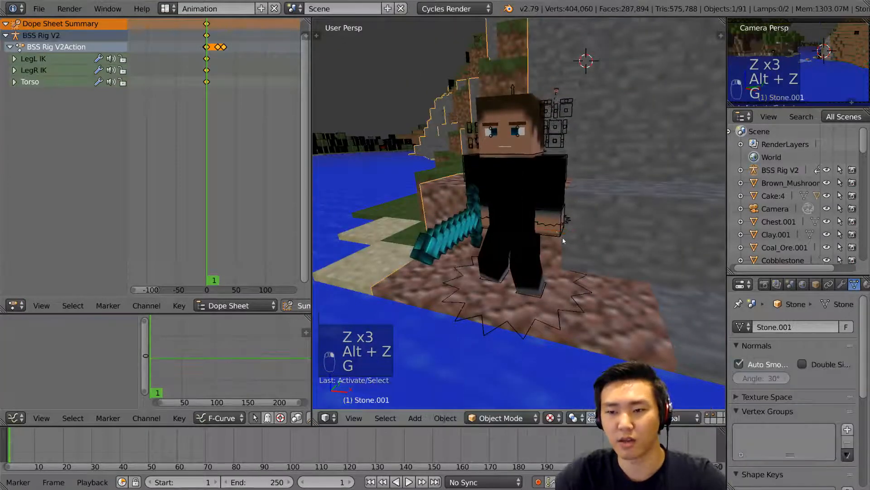
{"action": "right_click", "coordinate": [527, 217]}
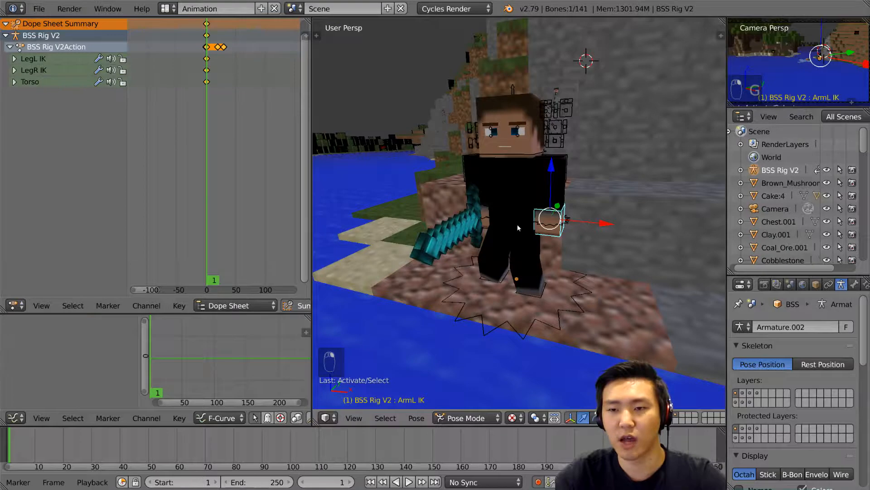
{"action": "right_click", "coordinate": [522, 225]}
{"action": "key", "text": "a"}
{"action": "key", "text": "a"}
{"action": "key", "text": "a"}
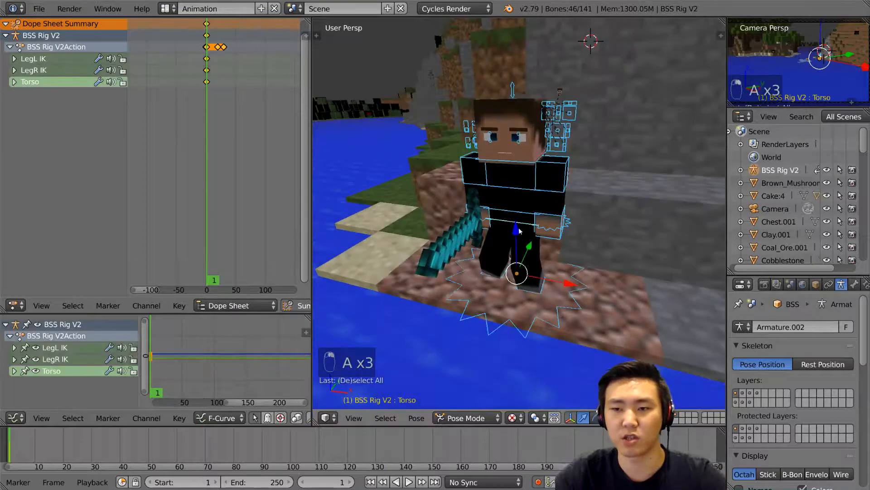
{"action": "right_click", "coordinate": [523, 226]}
{"action": "key", "text": "z"}
{"action": "key", "text": "z"}
{"action": "key", "text": "z"}
{"action": "key", "text": "alt+z"}
{"action": "key", "text": "r"}
{"action": "key", "text": "z"}
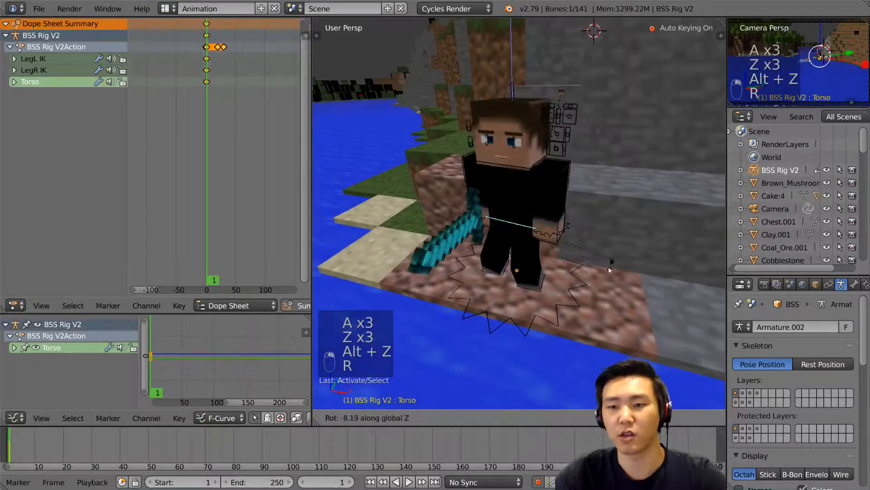
{"action": "left_click", "coordinate": [541, 249]}
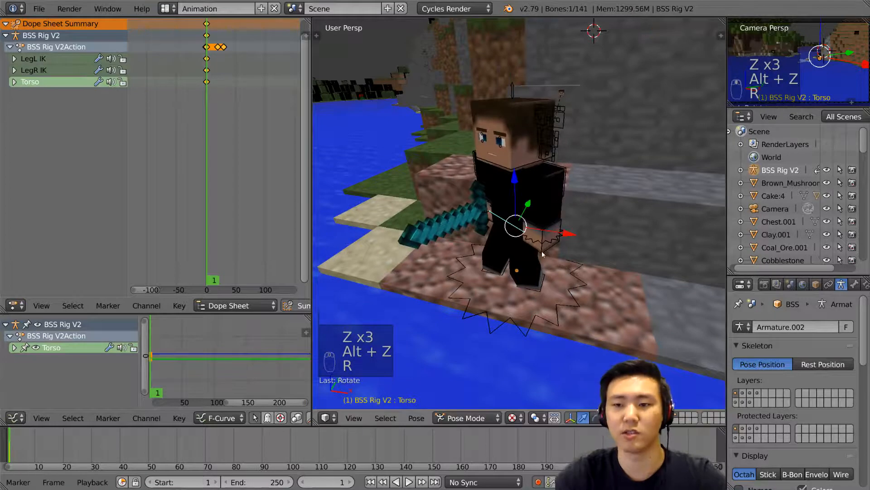
Step: Raise the left hand control (ArmL IK) in front of the chest and trackball-rotate it to bend the arm
{"action": "right_click", "coordinate": [543, 253]}
{"action": "middle_click_drag", "start_coordinate": [634, 263], "coordinate": [572, 247]}
{"action": "key", "text": "g"}
{"action": "left_click", "coordinate": [544, 207]}
{"action": "middle_click_drag", "start_coordinate": [544, 206], "coordinate": [614, 202]}
{"action": "key", "text": "g"}
{"action": "left_click", "coordinate": [553, 204]}
{"action": "key", "text": "r"}
{"action": "key", "text": "r"}
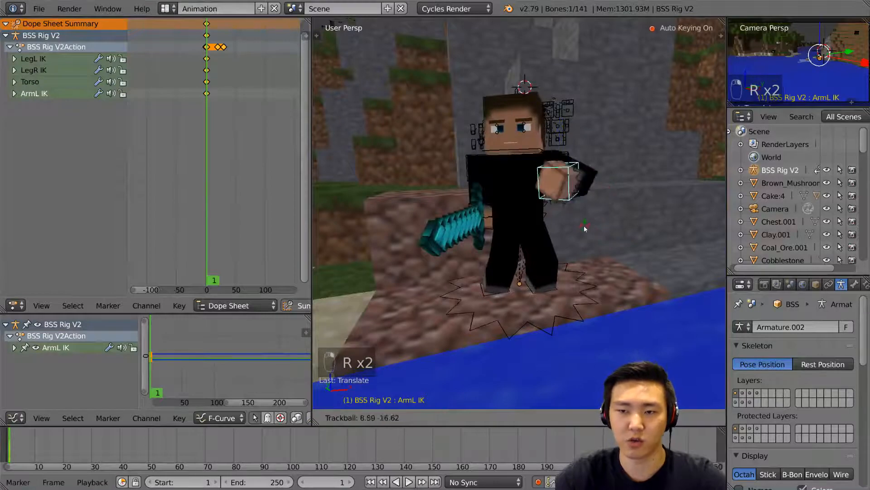
{"action": "left_click", "coordinate": [584, 222]}
Step: Refine the left hand control's position and rotation in front of the chest
{"action": "key", "text": "g"}
{"action": "middle_click_drag", "start_coordinate": [585, 222], "coordinate": [566, 159]}
{"action": "left_click", "coordinate": [474, 122]}
{"action": "key", "text": "r"}
{"action": "key", "text": "r"}
{"action": "left_click", "coordinate": [487, 196]}
Step: Select the sword hand control (ArmR IK) and lift it away from the body
{"action": "middle_click_drag", "start_coordinate": [488, 196], "coordinate": [394, 142]}
{"action": "key", "text": "a"}
{"action": "key", "text": "a"}
{"action": "key", "text": "a"}
{"action": "key", "text": "z"}
{"action": "right_click", "coordinate": [490, 204]}
{"action": "key", "text": "z"}
{"action": "key", "text": "alt+z"}
{"action": "key", "text": "g"}
{"action": "left_click", "coordinate": [378, 112]}
Step: Adjust the sword hand's position from further angles so the arm reaches out to the character's right side
{"action": "middle_click_drag", "start_coordinate": [378, 112], "coordinate": [598, 182]}
{"action": "key", "text": "g"}
{"action": "left_click", "coordinate": [545, 163]}
{"action": "middle_click_drag", "start_coordinate": [546, 163], "coordinate": [485, 144]}
{"action": "key", "text": "g"}
{"action": "left_click", "coordinate": [432, 139]}
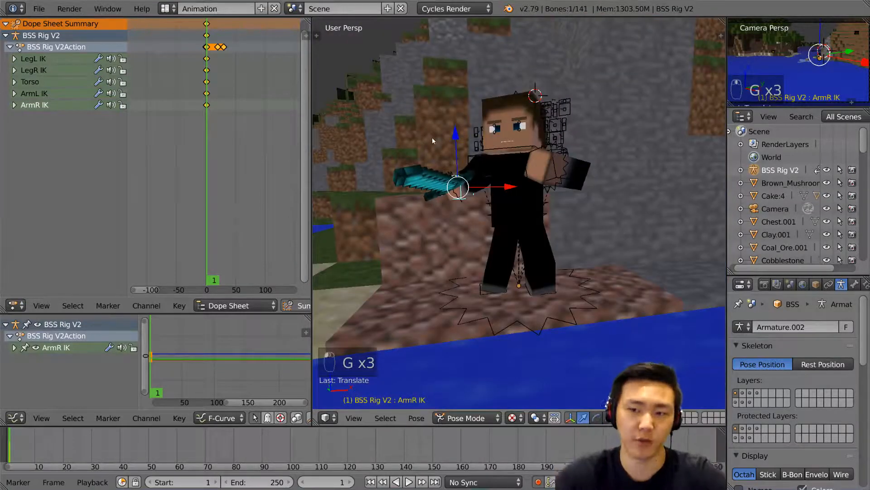
Step: Reselect the Torso bone and adjust its rotation about the global Z axis
{"action": "middle_click_drag", "start_coordinate": [432, 136], "coordinate": [481, 154]}
{"action": "key", "text": "a"}
{"action": "key", "text": "a"}
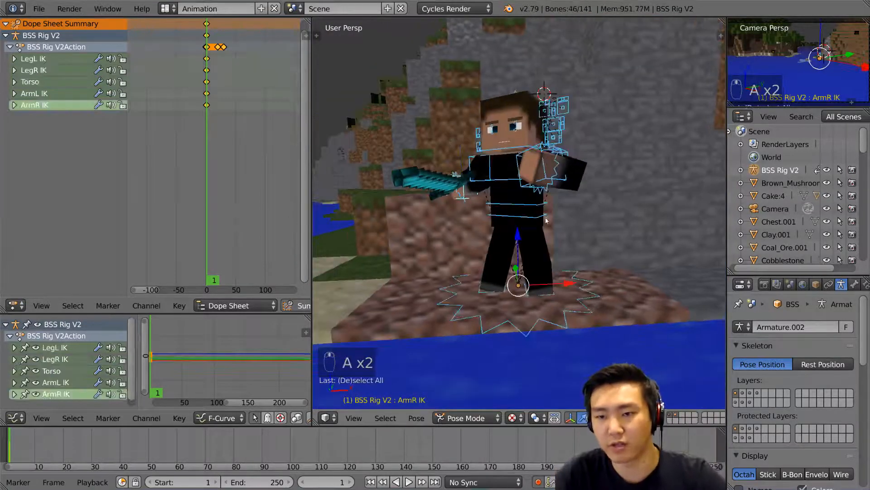
{"action": "middle_click_drag", "start_coordinate": [557, 202], "coordinate": [385, 238]}
{"action": "right_click", "coordinate": [537, 222]}
{"action": "scroll", "coordinate": [462, 239], "scroll_direction": "up", "scroll_amount": 3}
{"action": "middle_click_drag", "start_coordinate": [458, 238], "coordinate": [521, 217]}
{"action": "key", "text": "r"}
{"action": "key", "text": "z"}
{"action": "left_click", "coordinate": [558, 196]}
Step: Rotate the Torso Bottom bone about the global Z axis, then tilt it slightly
{"action": "middle_click_drag", "start_coordinate": [558, 196], "coordinate": [659, 216]}
{"action": "scroll", "coordinate": [660, 217], "scroll_direction": "down", "scroll_amount": 4}
{"action": "key", "text": "a"}
{"action": "key", "text": "a"}
{"action": "key", "text": "a"}
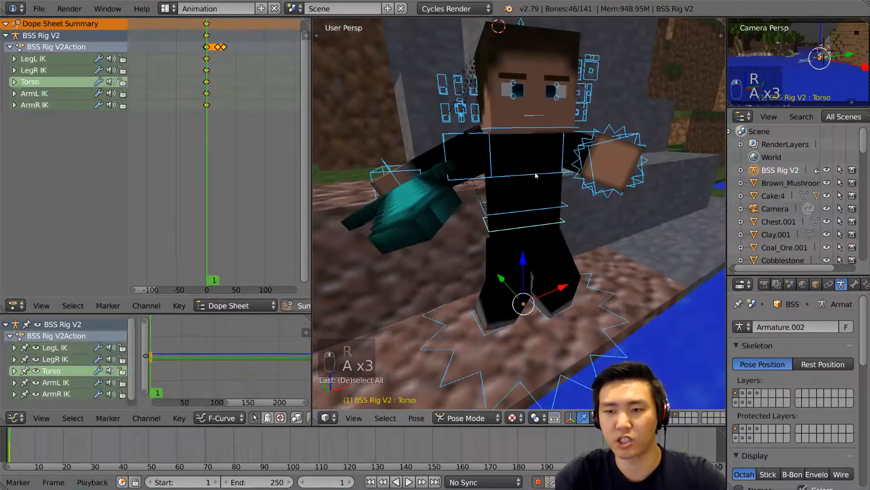
{"action": "right_click", "coordinate": [537, 175]}
{"action": "key", "text": "z"}
{"action": "key", "text": "alt+z"}
{"action": "key", "text": "r"}
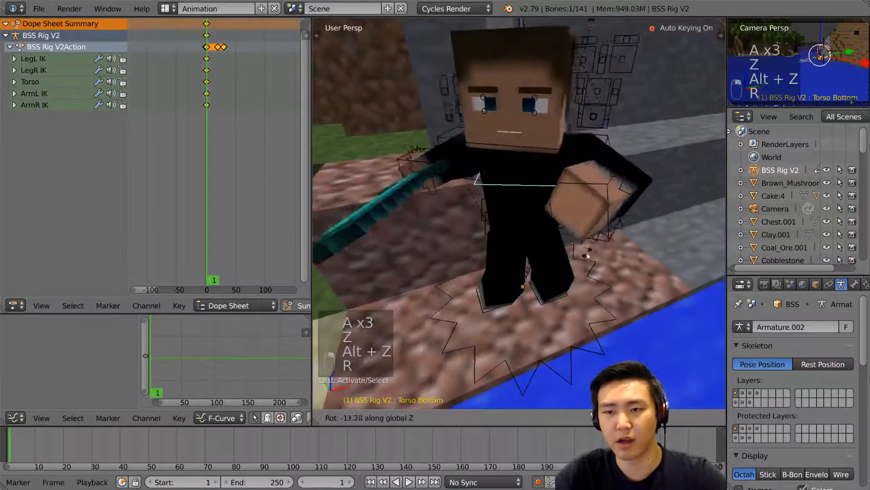
{"action": "left_click", "coordinate": [593, 215]}
{"action": "middle_click_drag", "start_coordinate": [593, 216], "coordinate": [597, 200]}
{"action": "key", "text": "r"}
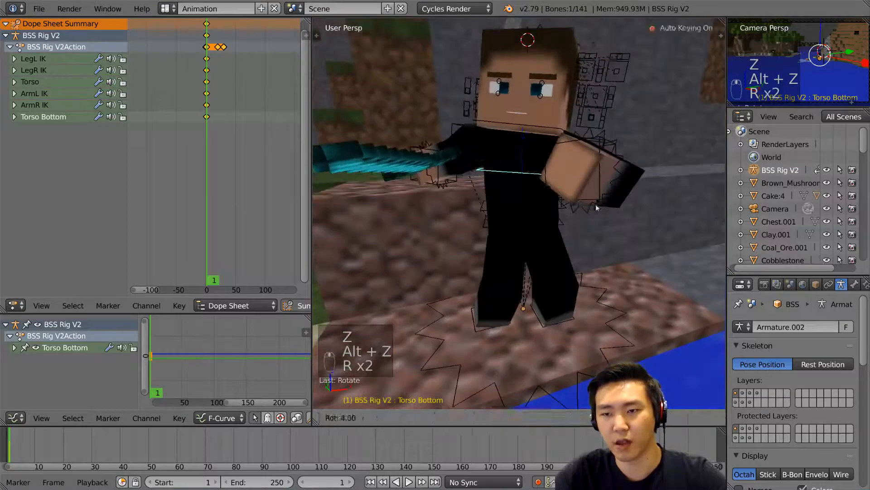
{"action": "left_click", "coordinate": [597, 205]}
Step: Select the Head bone and trackball-rotate it to turn the character's face
{"action": "right_click", "coordinate": [548, 127]}
{"action": "middle_click_drag", "start_coordinate": [548, 127], "coordinate": [552, 127]}
{"action": "key", "text": "r"}
{"action": "key", "text": "r"}
{"action": "left_click", "coordinate": [578, 135]}
{"action": "key", "text": "r"}
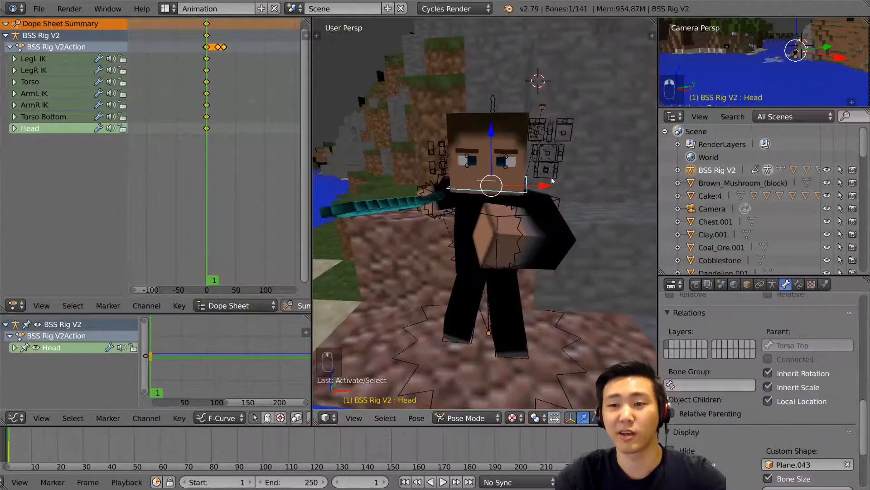
{"action": "key", "text": "r"}
{"action": "key", "text": "r"}
{"action": "left_click", "coordinate": [564, 175]}
Step: Fine-tune the head's turn and tilt with further rotations from another viewing angle
{"action": "middle_click_drag", "start_coordinate": [564, 175], "coordinate": [504, 229]}
{"action": "key", "text": "r"}
{"action": "key", "text": "r"}
{"action": "left_click", "coordinate": [491, 157]}
{"action": "key", "text": "r"}
{"action": "left_click", "coordinate": [472, 164]}
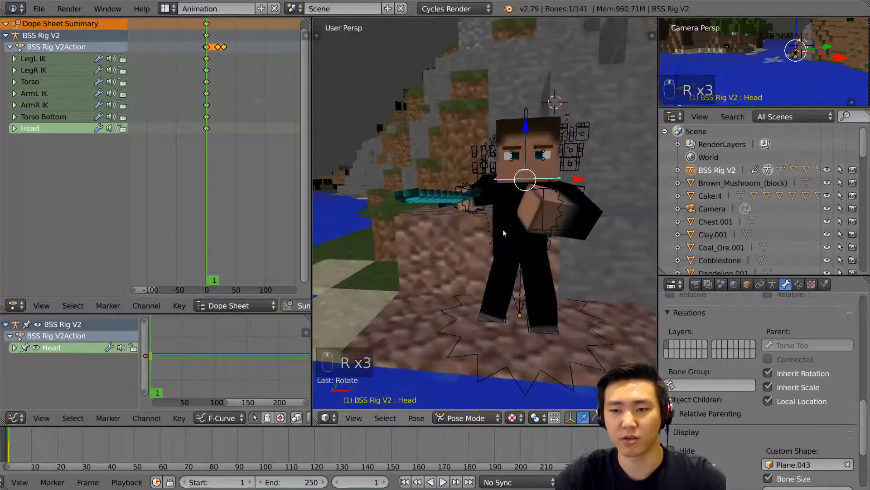
Step: Reselect the sword hand control (ArmR IK) and reposition it next to the body
{"action": "key", "text": "z"}
{"action": "key", "text": "a"}
{"action": "key", "text": "a"}
{"action": "key", "text": "a"}
{"action": "right_click", "coordinate": [482, 212]}
{"action": "key", "text": "alt+z"}
{"action": "key", "text": "g"}
{"action": "left_click", "coordinate": [517, 172]}
{"action": "key", "text": "g"}
{"action": "left_click", "coordinate": [524, 159]}
Step: Move the sword hand horizontally and rotate it so the sword points diagonally upward across the body
{"action": "middle_click_drag", "start_coordinate": [524, 160], "coordinate": [583, 255]}
{"action": "key", "text": "g"}
{"action": "key", "text": "g"}
{"action": "key", "text": "shift+z"}
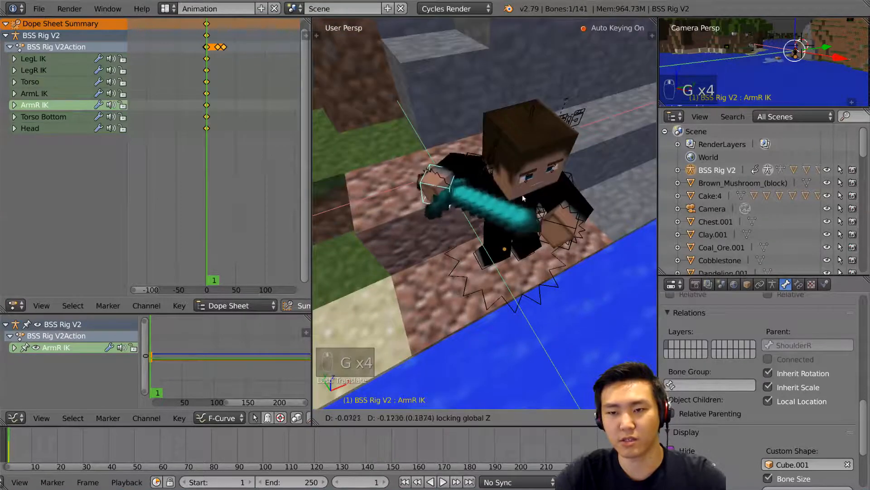
{"action": "left_click", "coordinate": [539, 220]}
{"action": "middle_click_drag", "start_coordinate": [540, 219], "coordinate": [508, 202]}
{"action": "key", "text": "g"}
{"action": "left_click", "coordinate": [556, 182]}
{"action": "key", "text": "r"}
{"action": "key", "text": "r"}
{"action": "left_click", "coordinate": [588, 153]}
{"action": "key", "text": "g"}
Step: Select the Torso Bottom bone and clear its pose rotation
{"action": "key", "text": "z"}
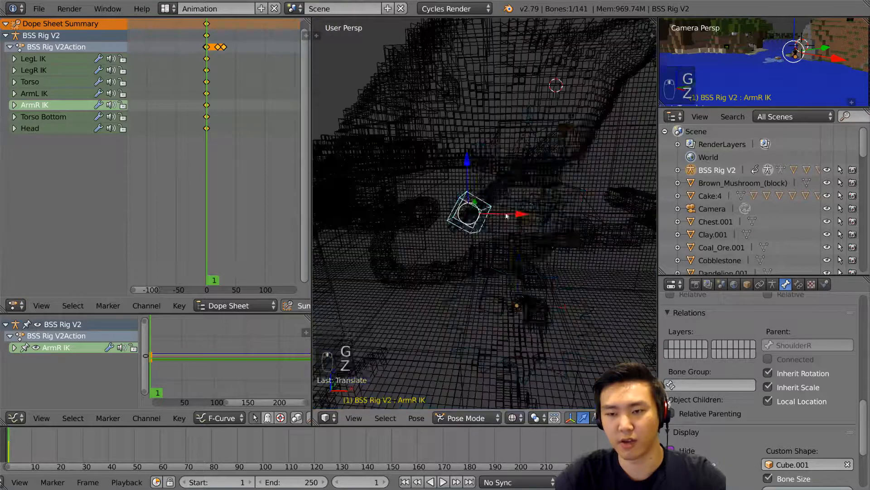
{"action": "key", "text": "a"}
{"action": "key", "text": "a"}
{"action": "key", "text": "a"}
{"action": "right_click", "coordinate": [508, 203]}
{"action": "key", "text": "z"}
{"action": "key", "text": "alt+z"}
{"action": "key", "text": "alt+r"}
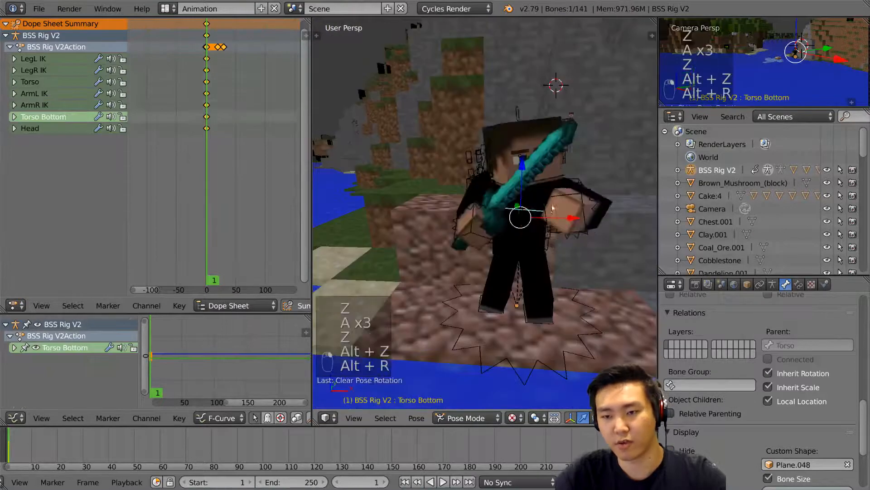
Step: Rotate the Torso Bottom bone about the Z axis to twist the character's upper body
{"action": "middle_click_drag", "start_coordinate": [549, 204], "coordinate": [582, 200]}
{"action": "key", "text": "r"}
{"action": "key", "text": "z"}
{"action": "left_click", "coordinate": [585, 194]}
{"action": "middle_click_drag", "start_coordinate": [517, 213], "coordinate": [499, 173]}
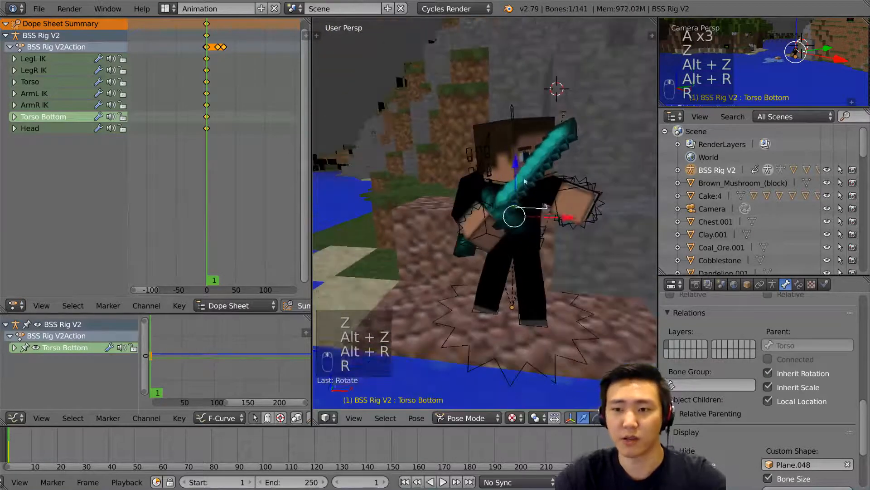
Step: Select the Head bone and rotate it to turn the face relative to the twisted torso
{"action": "key", "text": "a"}
{"action": "key", "text": "a"}
{"action": "key", "text": "a"}
{"action": "right_click", "coordinate": [505, 182]}
{"action": "key", "text": "z"}
{"action": "key", "text": "z"}
{"action": "key", "text": "z"}
{"action": "key", "text": "alt+z"}
{"action": "key", "text": "alt+r"}
{"action": "key", "text": "z"}
{"action": "key", "text": "alt+z"}
{"action": "key", "text": "r"}
{"action": "left_click", "coordinate": [522, 244]}
Step: Adjust the head's tilt with a second rotation from a side angle
{"action": "middle_click_drag", "start_coordinate": [578, 199], "coordinate": [599, 175]}
{"action": "key", "text": "r"}
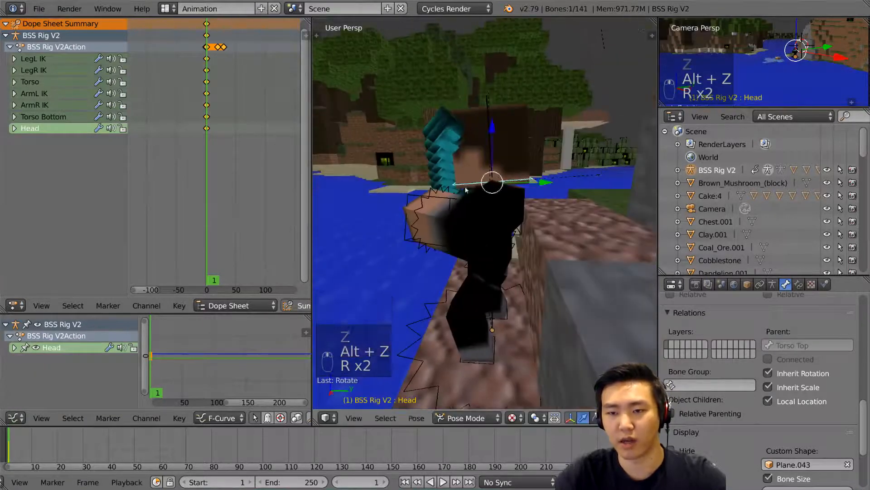
{"action": "left_click", "coordinate": [487, 180]}
{"action": "middle_click_drag", "start_coordinate": [487, 181], "coordinate": [571, 200]}
Step: Reselect the sword hand control (ArmR IK) and move it in front of the chest with two translations
{"action": "key", "text": "a"}
{"action": "key", "text": "a"}
{"action": "key", "text": "a"}
{"action": "right_click", "coordinate": [505, 219]}
{"action": "key", "text": "z"}
{"action": "key", "text": "alt+z"}
{"action": "mouse_move", "coordinate": [471, 190]}
{"action": "middle_mouse_down"}
{"action": "mouse_move", "coordinate": [517, 165]}
{"action": "mouse_move", "coordinate": [528, 188]}
{"action": "mouse_move", "coordinate": [494, 200]}
{"action": "mouse_move", "coordinate": [486, 186]}
{"action": "middle_mouse_up"}
{"action": "key", "text": "g"}
{"action": "left_click", "coordinate": [504, 212]}
{"action": "key", "text": "g"}
{"action": "left_click", "coordinate": [519, 168]}
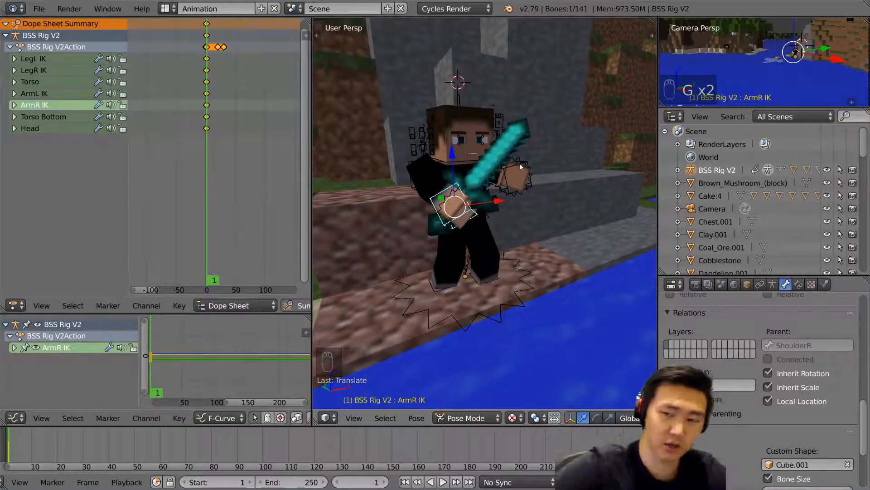
Step: Select the Torso bone and shift it along the global Z axis to adjust the body's height
{"action": "middle_click_drag", "start_coordinate": [585, 135], "coordinate": [502, 226]}
{"action": "key", "text": "z"}
{"action": "key", "text": "a"}
{"action": "key", "text": "a"}
{"action": "key", "text": "a"}
{"action": "key", "text": "z"}
{"action": "key", "text": "z"}
{"action": "key", "text": "z"}
{"action": "key", "text": "alt+z"}
{"action": "right_click", "coordinate": [505, 169]}
{"action": "key", "text": "g"}
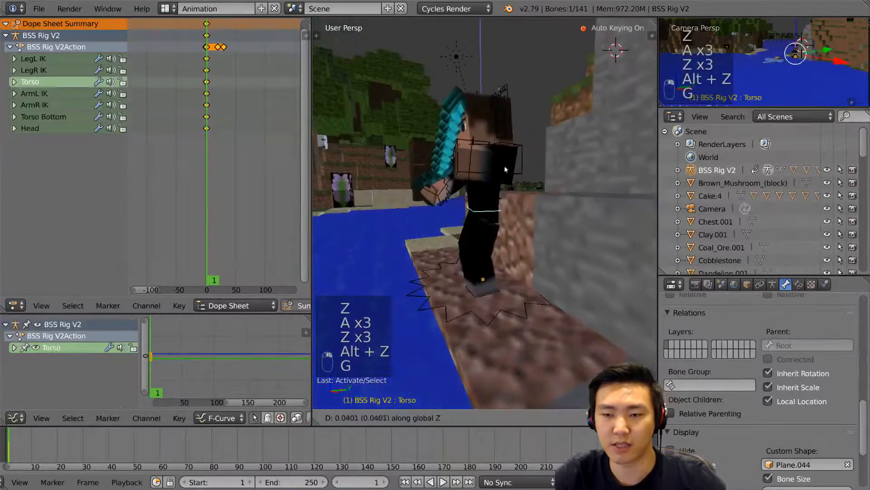
{"action": "left_click", "coordinate": [516, 173]}
{"action": "middle_click_drag", "start_coordinate": [516, 174], "coordinate": [440, 249]}
Step: From the camera view, select the camera and move it forward along its local Z axis, closer to the ice platform
{"action": "key", "text": "KP_0"}
{"action": "key", "text": "z"}
{"action": "key", "text": "alt+z"}
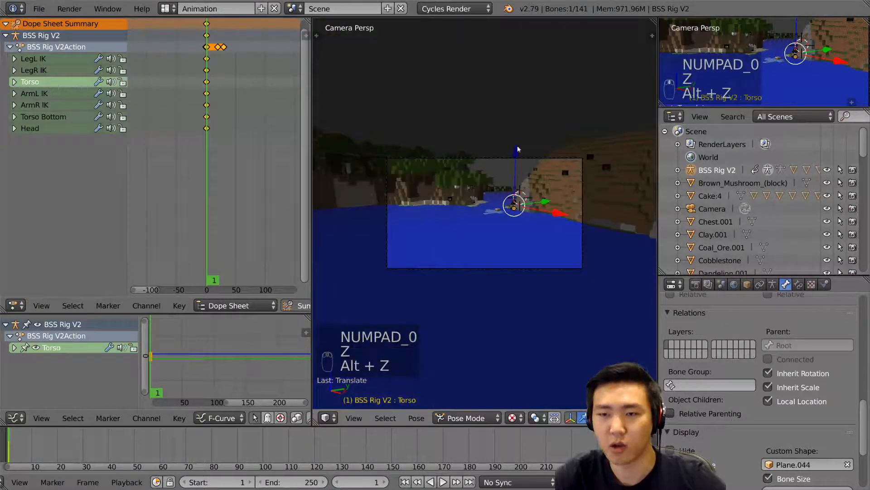
{"action": "right_click", "coordinate": [501, 161]}
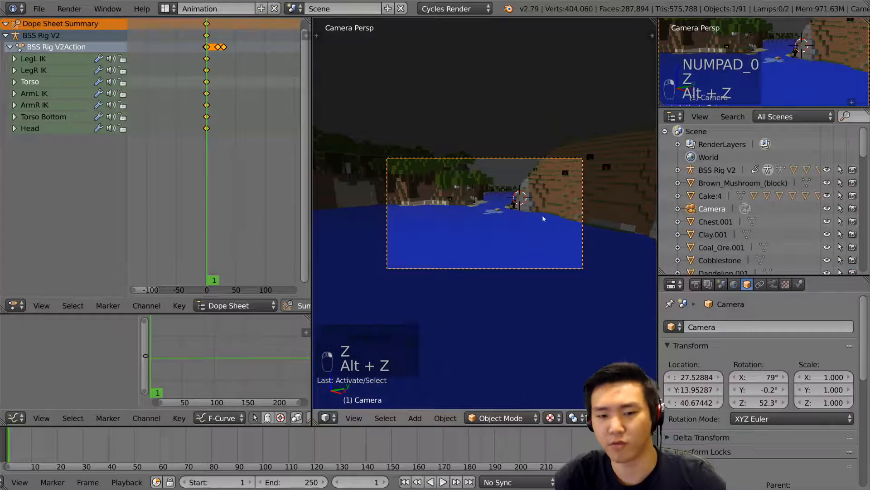
{"action": "key", "text": "g"}
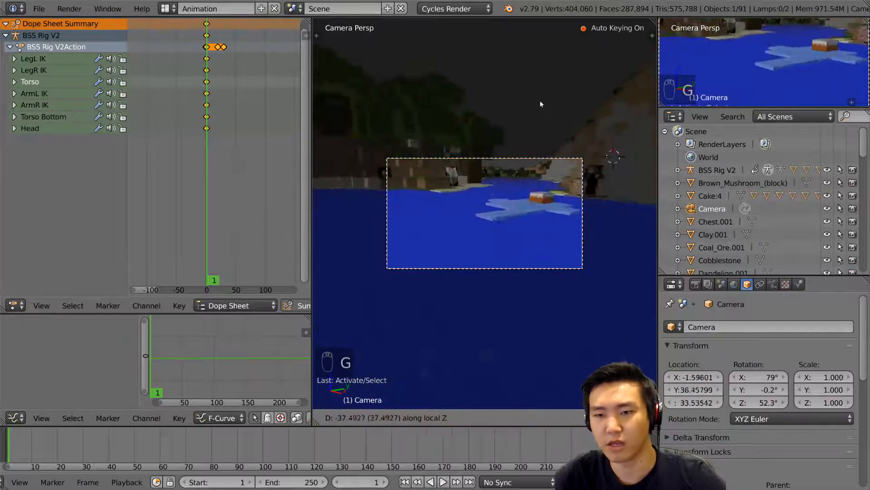
{"action": "left_click", "coordinate": [541, 135]}
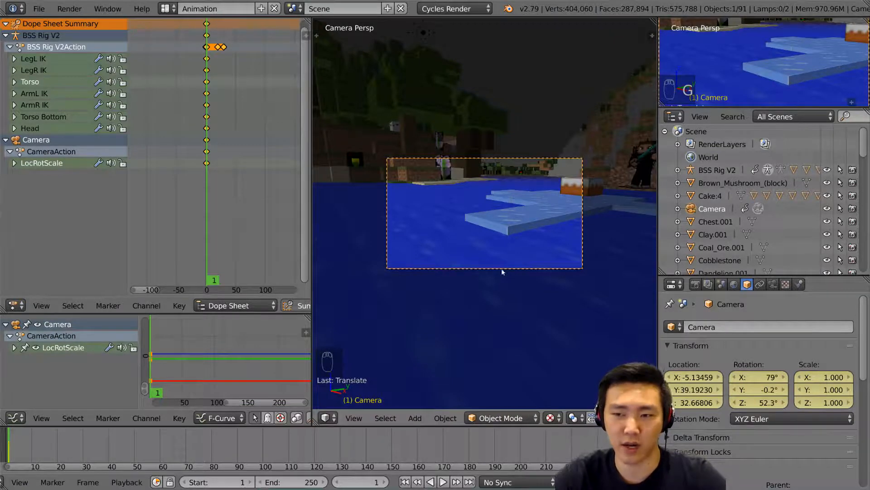
Step: Move the camera nearer to the character and trackball-rotate it to about X 81.9°, Y 1.21°, Z 60.7°
{"action": "key", "text": "g"}
{"action": "key", "text": "g"}
{"action": "key", "text": "r"}
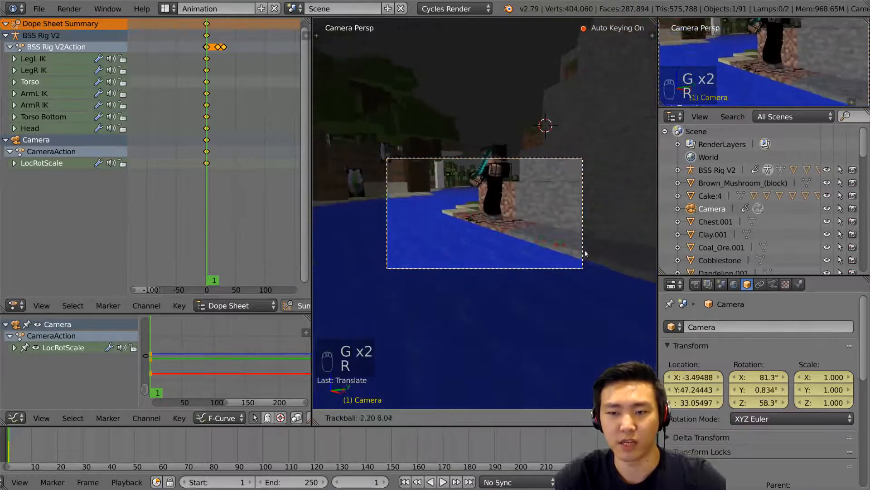
{"action": "left_click", "coordinate": [575, 255]}
{"action": "key", "text": "g"}
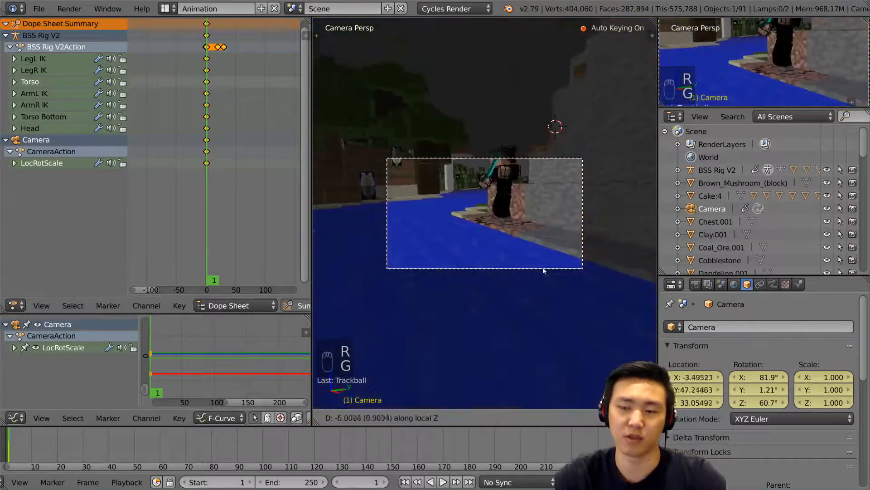
{"action": "left_click", "coordinate": [558, 222]}
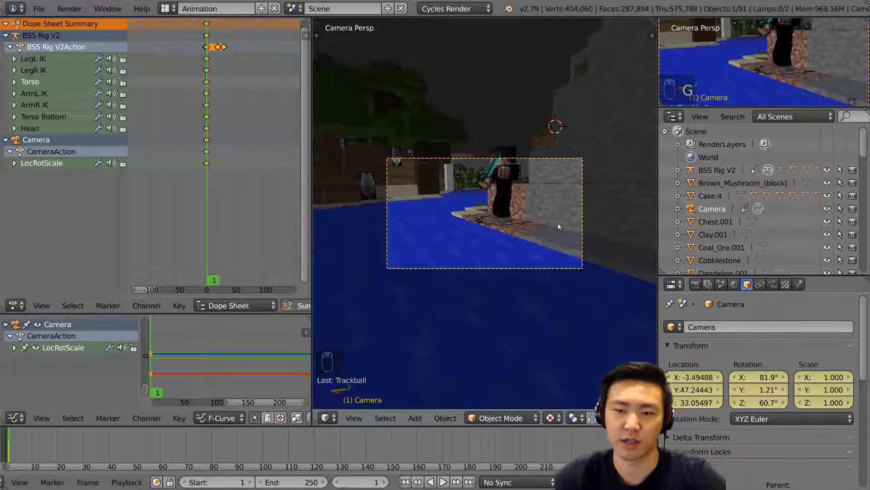
Step: Maximize the camera view, then rotate and move the camera until the whole character stands in the frame's right part
{"action": "key", "text": "Home"}
{"action": "key", "text": "shift+space"}
{"action": "key", "text": "Home"}
{"action": "key", "text": "r"}
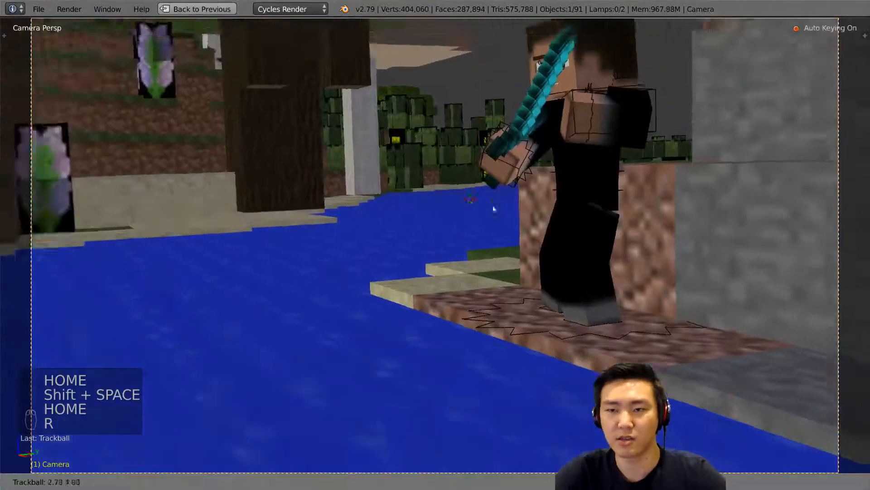
{"action": "left_click", "coordinate": [578, 240]}
{"action": "key", "text": "g"}
{"action": "left_click", "coordinate": [617, 353]}
{"action": "key", "text": "r"}
{"action": "left_click", "coordinate": [552, 327]}
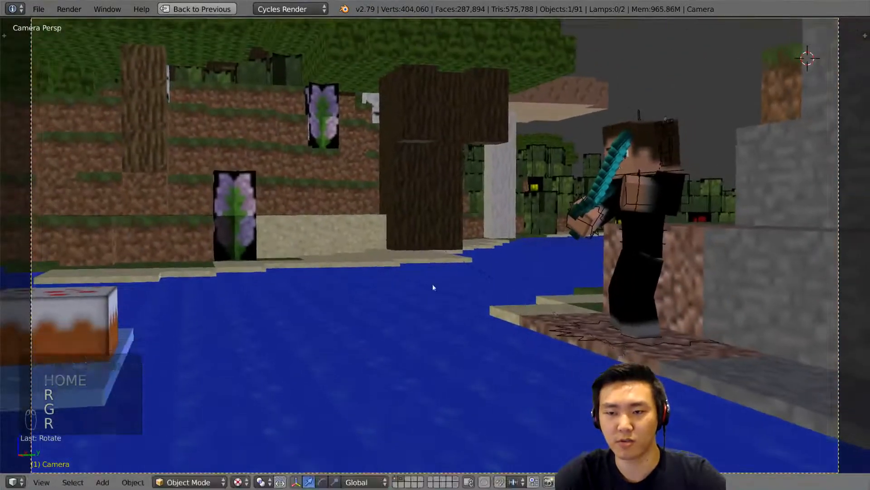
Step: Shift and rotate the camera for a side-on shot with the cake at left and the character at right
{"action": "key", "text": "g"}
{"action": "left_click", "coordinate": [623, 277]}
{"action": "key", "text": "r"}
{"action": "key", "text": "r"}
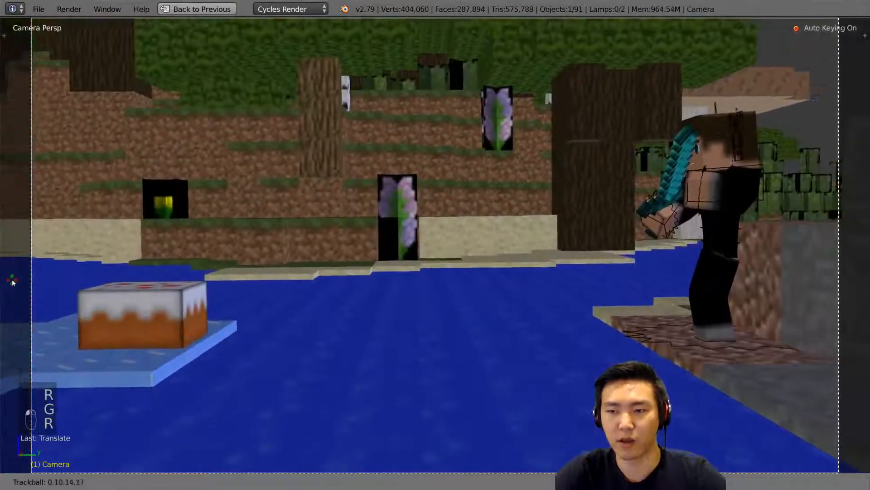
{"action": "left_click", "coordinate": [58, 272]}
Step: Set the camera's rotation to X 90°, Y 0° and Z 90°
{"action": "key", "text": "n"}
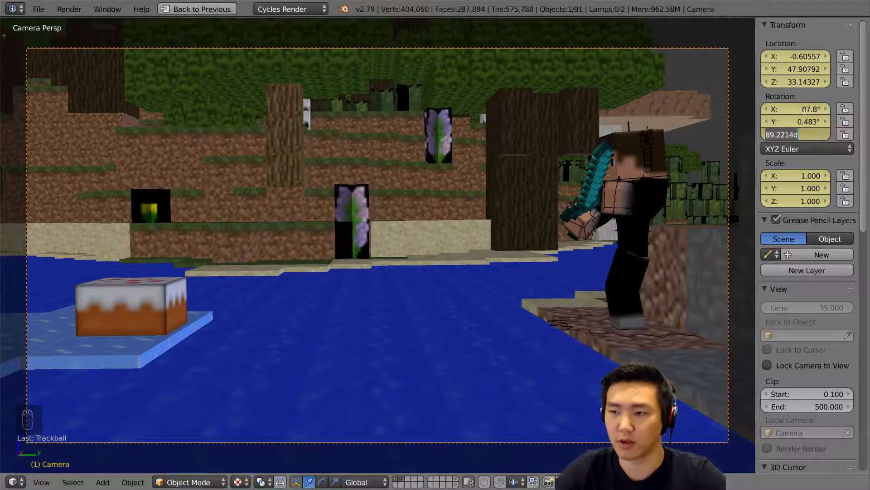
{"action": "key", "text": "shift+Tab"}
{"action": "type", "text": "90"}
{"action": "key", "text": "Tab"}
{"action": "type", "text": "0"}
{"action": "key", "text": "Tab"}
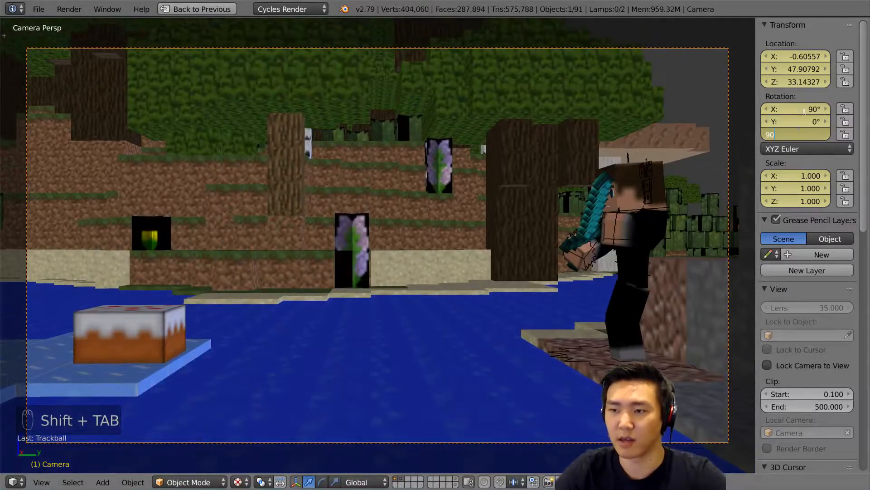
{"action": "type", "text": "90"}
{"action": "key", "text": "Return"}
Step: Move the straightened camera to about X 0.79, Y 48.07, Z 33.03, framing both the cake and the character
{"action": "key", "text": "g"}
{"action": "left_click", "coordinate": [496, 245]}
{"action": "key", "text": "g"}
{"action": "left_click", "coordinate": [522, 264]}
{"action": "key", "text": "g"}
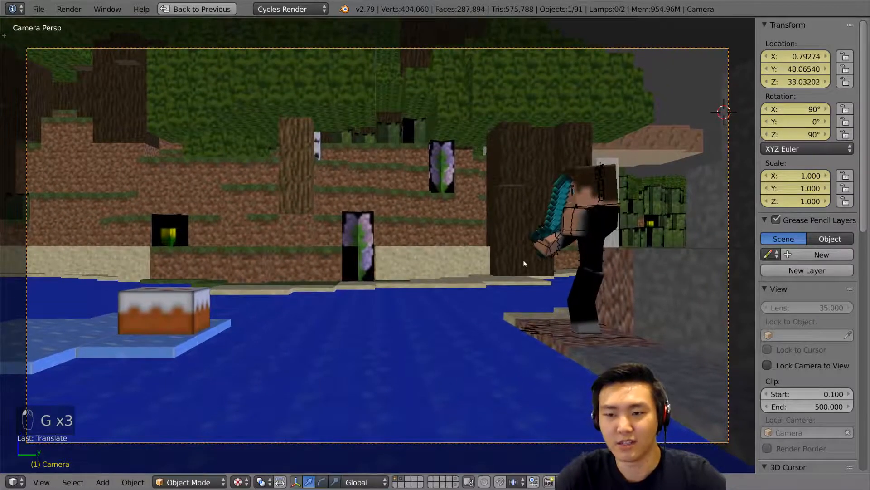
Step: Select the free hand control (ArmL IK) and return from the maximized camera view to the full animation layout
{"action": "right_click", "coordinate": [569, 231]}
{"action": "key", "text": "KP_0"}
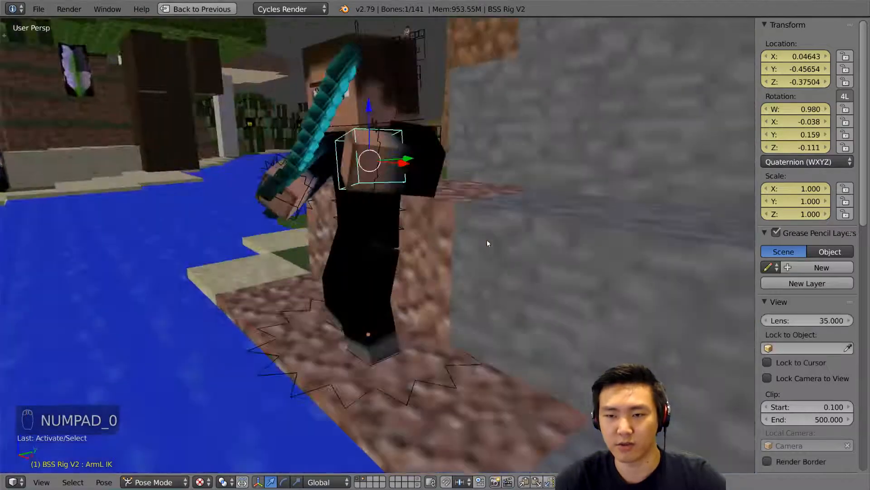
{"action": "key", "text": "KP_0"}
{"action": "key", "text": "shift+space"}
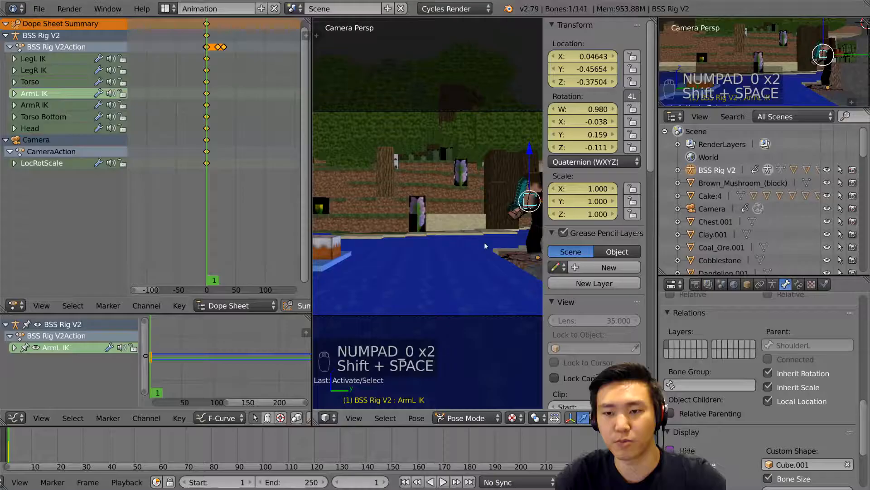
{"action": "key", "text": "ctrl+s"}
{"action": "key", "text": "shift+space"}
{"action": "key", "text": "shift+space"}
{"action": "key", "text": "shift+space"}
{"action": "key", "text": "n"}
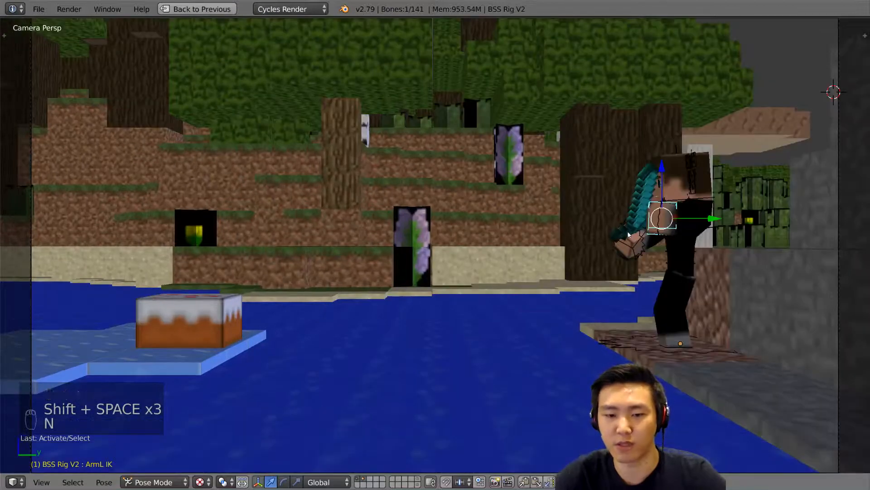
{"action": "key", "text": "n"}
{"action": "key", "text": "shift+space"}
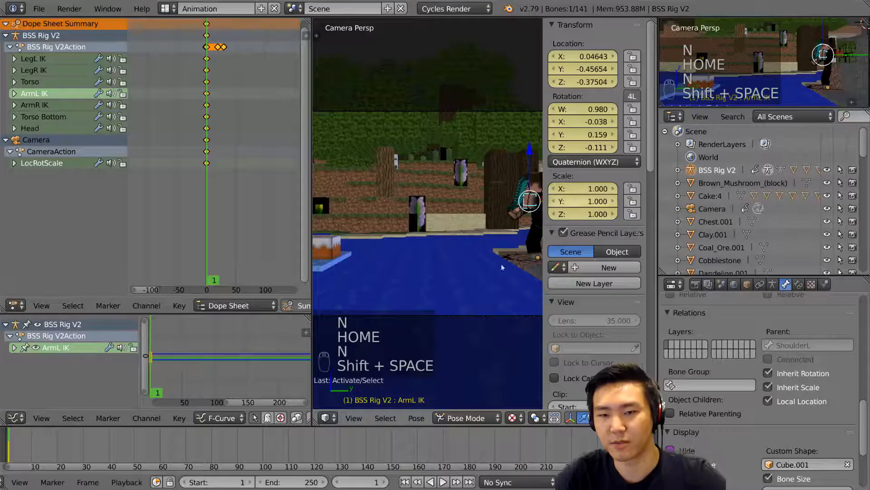
{"action": "key", "text": "shift+space"}
{"action": "key", "text": "shift+space"}
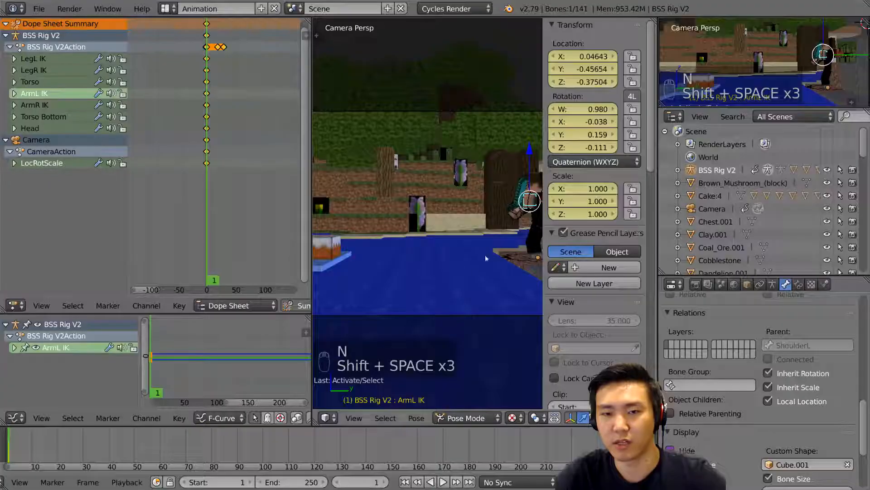
{"action": "key", "text": "shift+space"}
{"action": "key", "text": "ctrl+Tab"}
{"action": "key", "text": "shift+space"}
{"action": "key", "text": "shift+space"}
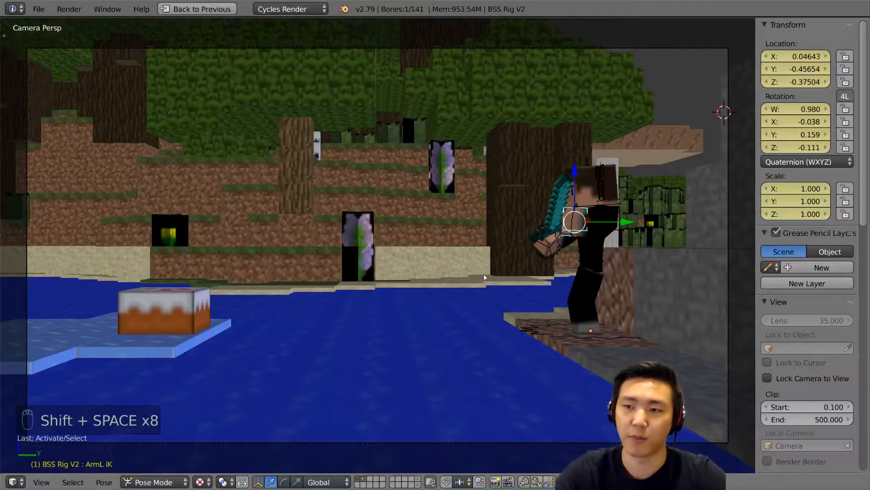
{"action": "key", "text": "Home"}
{"action": "key", "text": "shift+space"}
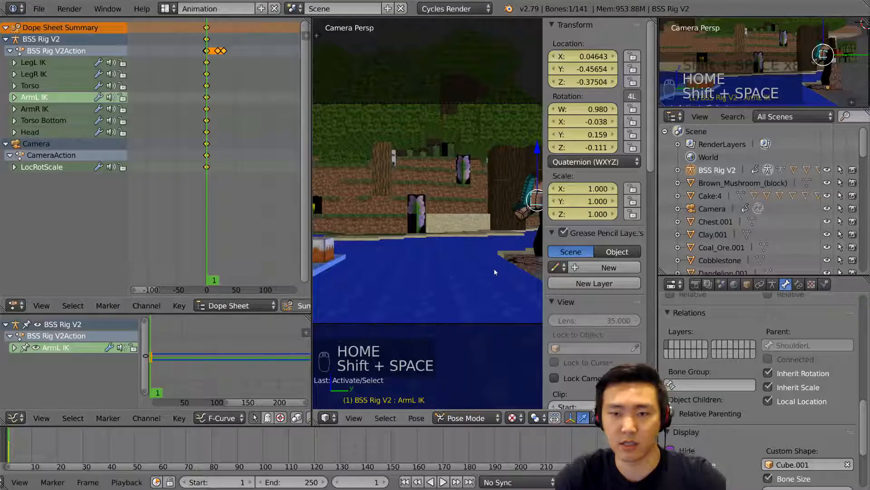
Step: Hide the transform properties, widen the 3D viewport and fit the camera frame inside it
{"action": "key", "text": "n"}
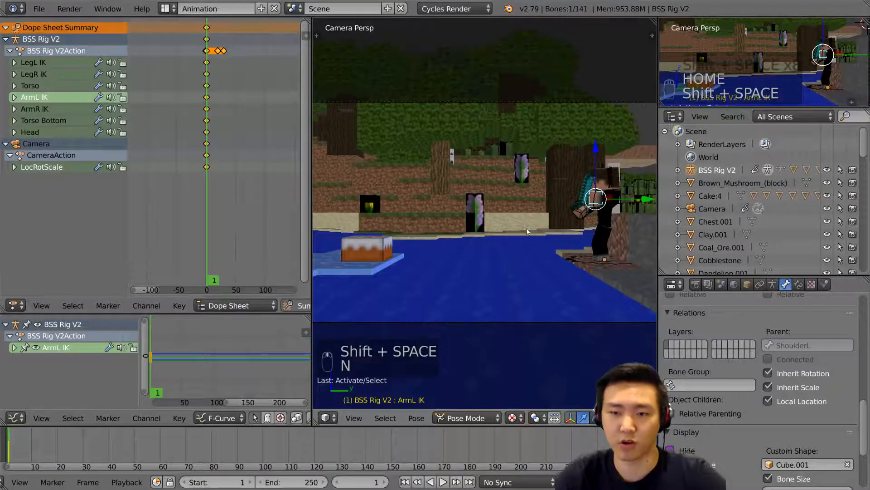
{"action": "key", "text": "Home"}
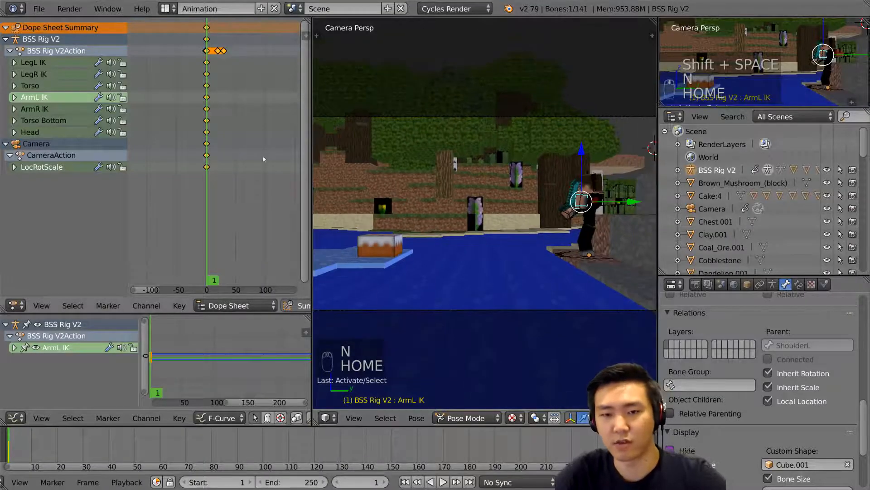
{"action": "left_click_drag", "start_coordinate": [311, 153], "coordinate": [251, 155]}
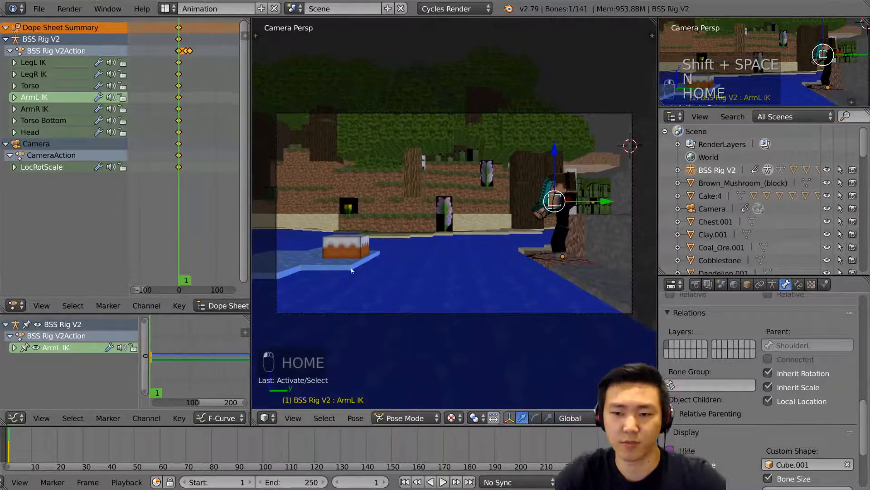
{"action": "key", "text": "Home"}
Step: Maximize the camera view and save the scene over MinecraftWorkshopSetup_v003.blend
{"action": "key", "text": "shift+space"}
{"action": "key", "text": "Home"}
{"action": "key", "text": "ctrl+s"}
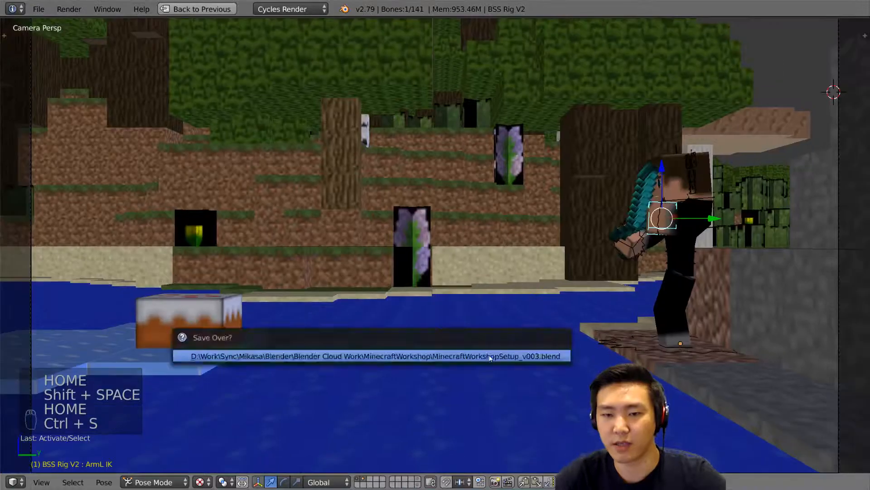
{"action": "left_click", "coordinate": [481, 352]}
Step: Go to frame 10 and bring the selected ArmL IK control into close view in a maximized textured viewport
{"action": "key", "text": "shift+space"}
{"action": "key", "text": "shift+space"}
{"action": "key", "text": "shift+space"}
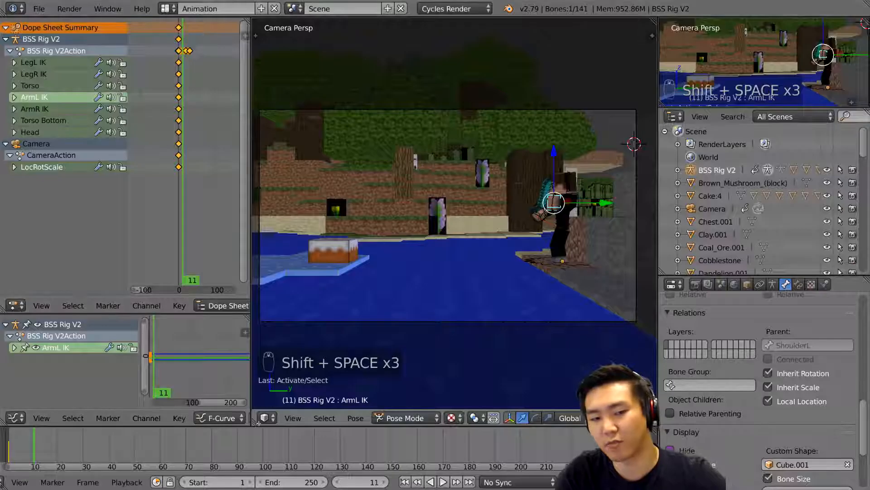
{"action": "key", "text": "KP_Decimal"}
{"action": "key", "text": "z"}
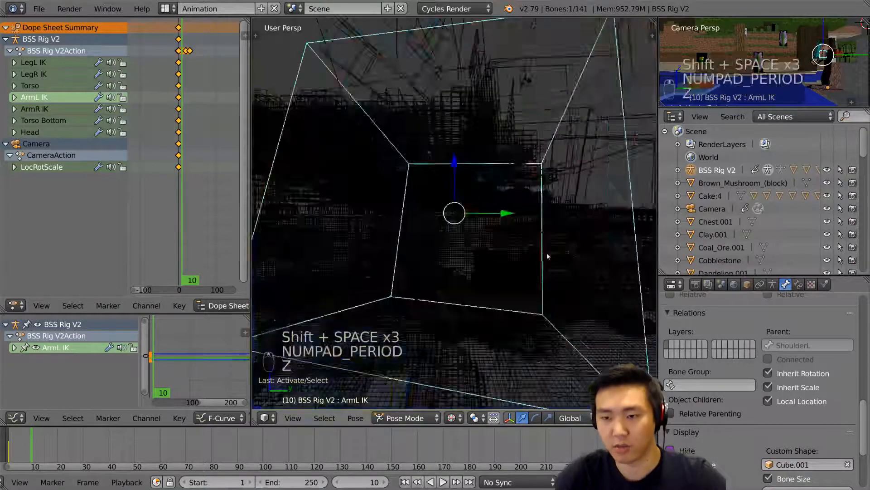
{"action": "key", "text": "shift+space"}
{"action": "key", "text": "shift+space"}
{"action": "key", "text": "shift+space"}
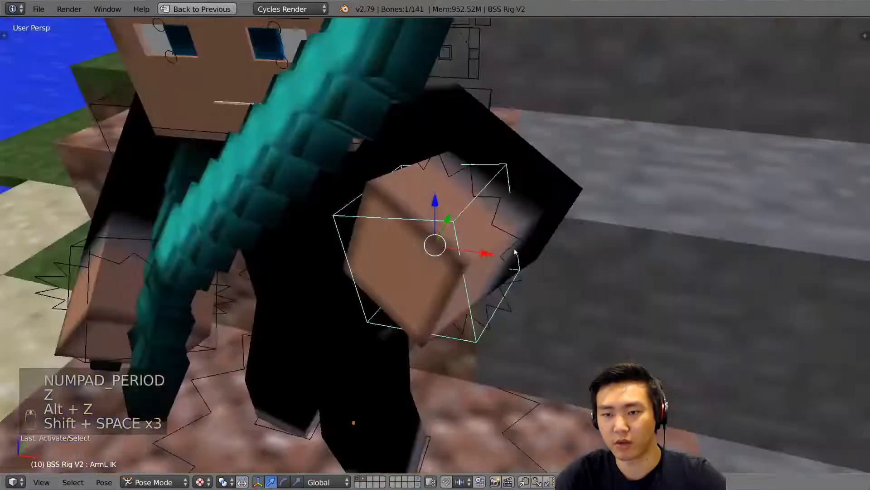
{"action": "key", "text": "z"}
{"action": "key", "text": "alt+z"}
Step: Select the Torso Bottom bone and rotate it on frame 10 to turn the upper body
{"action": "middle_click_drag", "start_coordinate": [476, 248], "coordinate": [446, 204]}
{"action": "key", "text": "z"}
{"action": "key", "text": "a"}
{"action": "key", "text": "a"}
{"action": "right_click", "coordinate": [393, 253]}
{"action": "key", "text": "z"}
{"action": "key", "text": "alt+z"}
{"action": "middle_click_drag", "start_coordinate": [438, 262], "coordinate": [436, 298]}
{"action": "key", "text": "r"}
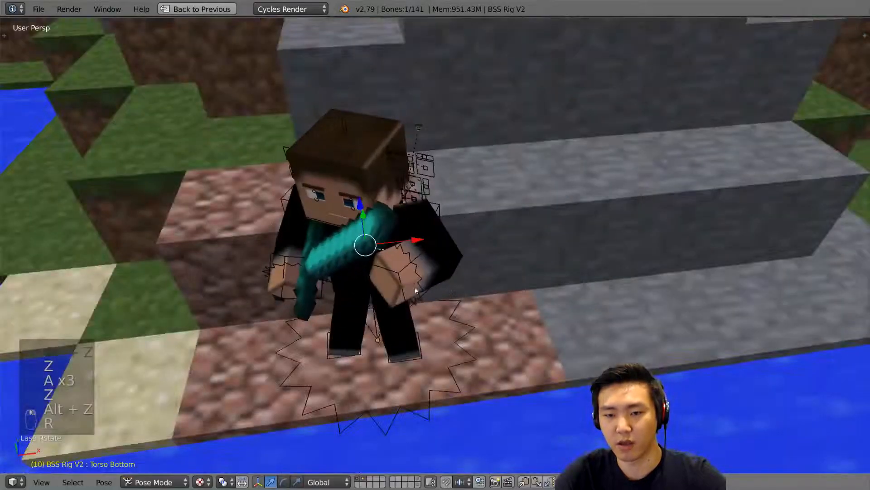
Step: Select the next body control and adjust its rotation for the frame 10 pose
{"action": "key", "text": "z"}
{"action": "key", "text": "a"}
{"action": "key", "text": "a"}
{"action": "key", "text": "a"}
{"action": "right_click", "coordinate": [360, 311]}
{"action": "key", "text": "z"}
{"action": "key", "text": "alt+z"}
{"action": "key", "text": "r"}
{"action": "left_click", "coordinate": [362, 300]}
{"action": "middle_click_drag", "start_coordinate": [362, 301], "coordinate": [319, 263]}
Step: Select the sword hand control (ArmR IK) and move it away from its frame 1 position
{"action": "key", "text": "a"}
{"action": "key", "text": "a"}
{"action": "key", "text": "a"}
{"action": "right_click", "coordinate": [319, 263]}
{"action": "key", "text": "z"}
{"action": "key", "text": "alt+z"}
{"action": "middle_click_drag", "start_coordinate": [393, 270], "coordinate": [439, 261]}
{"action": "key", "text": "g"}
{"action": "left_click", "coordinate": [333, 247]}
Step: Refine the sword hand's position with two further moves from a side angle, holding the sword out before the body
{"action": "middle_click_drag", "start_coordinate": [334, 256], "coordinate": [419, 248]}
{"action": "key", "text": "g"}
{"action": "left_click", "coordinate": [421, 255]}
{"action": "key", "text": "g"}
{"action": "left_click", "coordinate": [419, 243]}
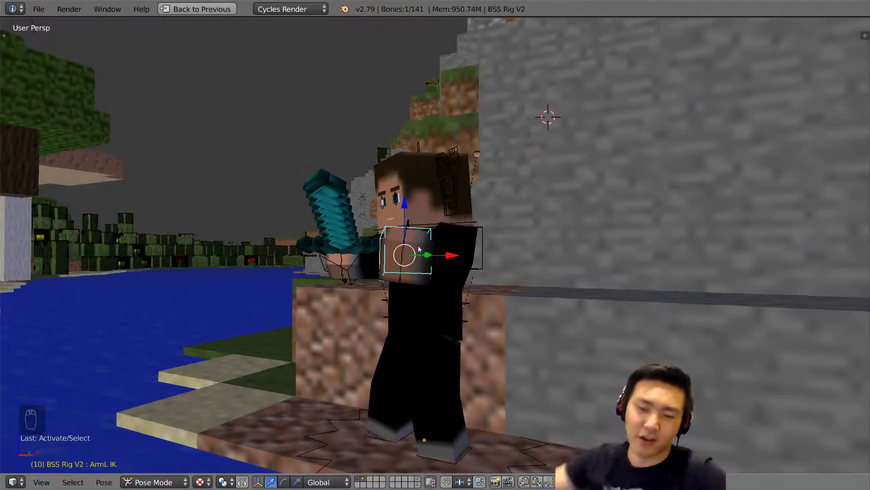
Step: Reposition the free hand control (ArmL IK) on frame 10 with moves from two viewing angles
{"action": "middle_click_drag", "start_coordinate": [444, 216], "coordinate": [460, 235]}
{"action": "key", "text": "g"}
{"action": "right_click", "coordinate": [407, 225]}
{"action": "key", "text": "g"}
{"action": "left_click", "coordinate": [598, 147]}
{"action": "middle_click_drag", "start_coordinate": [598, 146], "coordinate": [455, 247]}
{"action": "key", "text": "g"}
{"action": "left_click", "coordinate": [528, 263]}
Step: Restore the full Animation layout with its dope sheet, play the animation from the start, and stop the playback
{"action": "key", "text": "shift+Left"}
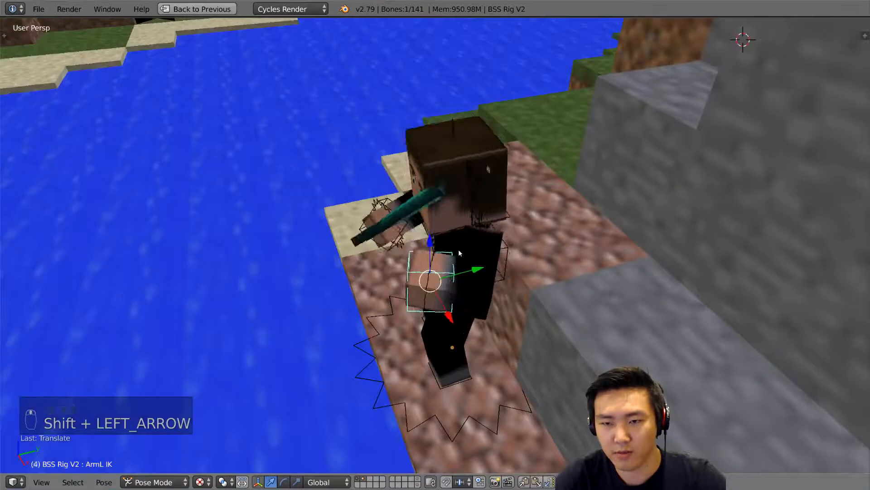
{"action": "key", "text": "shift+space"}
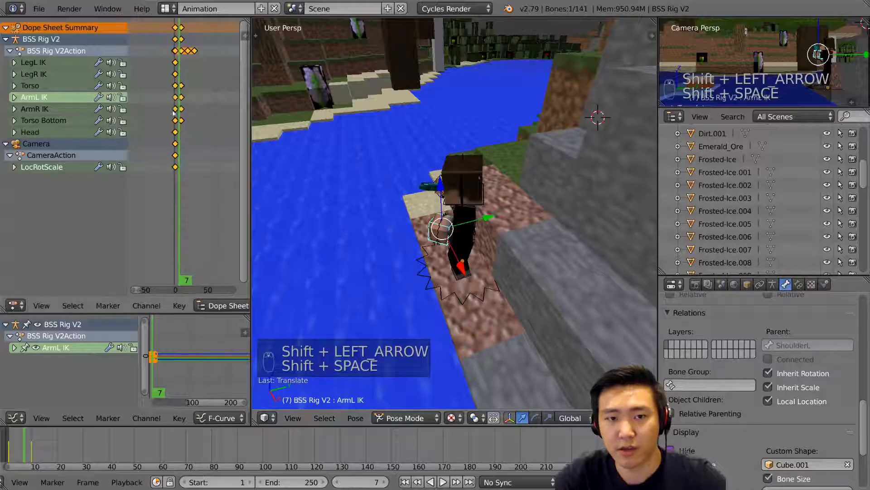
{"action": "scroll", "coordinate": [159, 120], "scroll_direction": "up", "scroll_amount": 2}
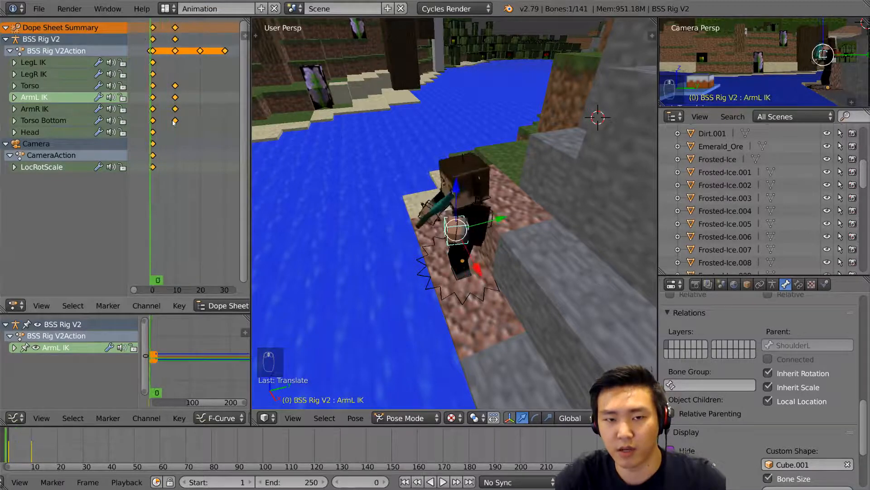
{"action": "key", "text": "alt+a"}
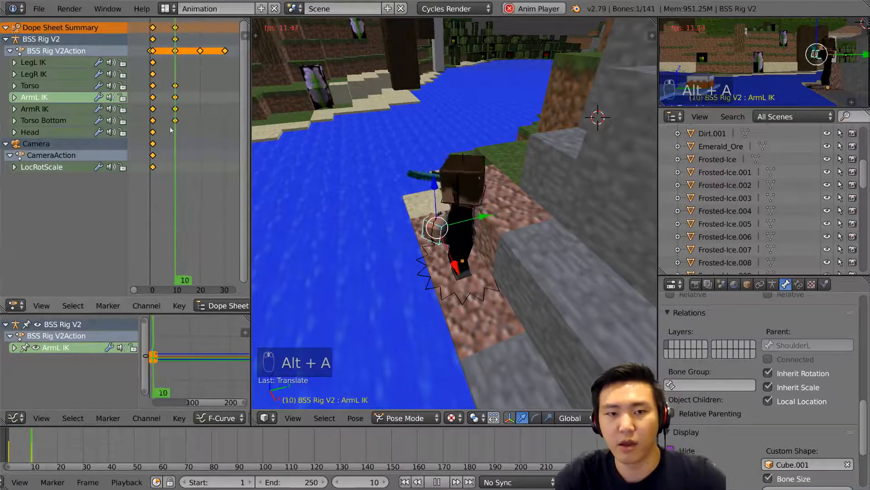
{"action": "key", "text": "Escape"}
Step: Scrub between the poses to check the motion, and move the ArmL IK hand control outward on frame 10
{"action": "scroll", "coordinate": [481, 155], "scroll_direction": "down", "scroll_amount": 7, "text": "alt"}
{"action": "middle_click_drag", "start_coordinate": [492, 154], "coordinate": [446, 175]}
{"action": "scroll", "coordinate": [472, 158], "scroll_direction": "up", "scroll_amount": 6}
{"action": "scroll", "coordinate": [539, 164], "scroll_direction": "down", "scroll_amount": 3}
{"action": "scroll", "coordinate": [538, 163], "scroll_direction": "down", "scroll_amount": 2}
{"action": "scroll", "coordinate": [471, 162], "scroll_direction": "up", "scroll_amount": 4}
{"action": "scroll", "coordinate": [469, 162], "scroll_direction": "down", "scroll_amount": 4}
{"action": "scroll", "coordinate": [474, 173], "scroll_direction": "up", "scroll_amount": 4, "text": "alt"}
{"action": "scroll", "coordinate": [474, 173], "scroll_direction": "down", "scroll_amount": 5, "text": "alt"}
{"action": "scroll", "coordinate": [474, 174], "scroll_direction": "up", "scroll_amount": 5, "text": "alt"}
{"action": "scroll", "coordinate": [474, 174], "scroll_direction": "down", "scroll_amount": 4, "text": "alt"}
{"action": "scroll", "coordinate": [474, 174], "scroll_direction": "up", "scroll_amount": 4, "text": "alt"}
{"action": "scroll", "coordinate": [445, 172], "scroll_direction": "down", "scroll_amount": 6, "text": "alt"}
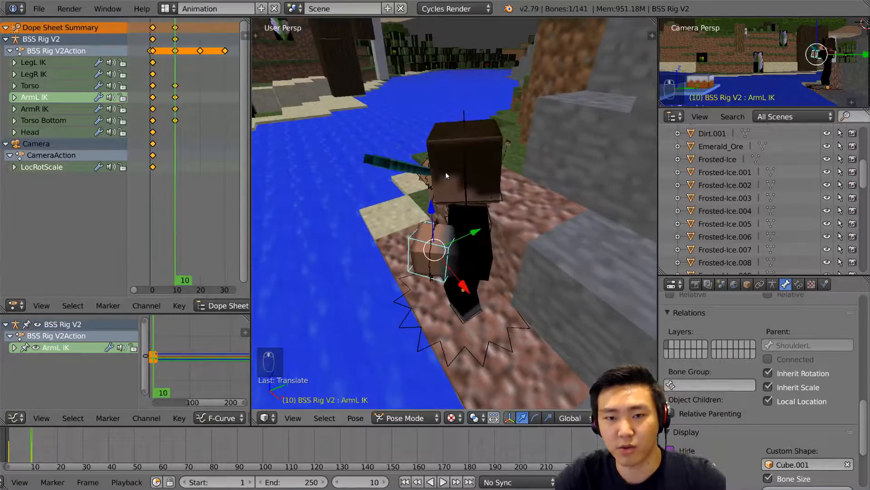
{"action": "key", "text": "g"}
{"action": "left_click", "coordinate": [607, 237]}
Step: Scrub through the animation to frame 18 and move the ArmL IK hand control to a new position there
{"action": "middle_click_drag", "start_coordinate": [548, 236], "coordinate": [532, 197]}
{"action": "scroll", "coordinate": [529, 199], "scroll_direction": "up", "scroll_amount": 8, "text": "alt"}
{"action": "scroll", "coordinate": [528, 201], "scroll_direction": "down", "scroll_amount": 5, "text": "alt"}
{"action": "scroll", "coordinate": [528, 202], "scroll_direction": "up", "scroll_amount": 3, "text": "alt"}
{"action": "scroll", "coordinate": [527, 203], "scroll_direction": "down", "scroll_amount": 3, "text": "alt"}
{"action": "scroll", "coordinate": [527, 203], "scroll_direction": "down", "scroll_amount": 2, "text": "alt"}
{"action": "scroll", "coordinate": [526, 202], "scroll_direction": "down", "scroll_amount": 3, "text": "alt"}
{"action": "scroll", "coordinate": [524, 200], "scroll_direction": "down", "scroll_amount": 3, "text": "alt"}
{"action": "key", "text": "g"}
{"action": "middle_click_drag", "start_coordinate": [517, 203], "coordinate": [546, 166]}
{"action": "left_click", "coordinate": [496, 184]}
Step: Refine the ArmL IK hand position on frame 18 with two further moves from different viewing angles
{"action": "key", "text": "g"}
{"action": "left_click", "coordinate": [489, 192]}
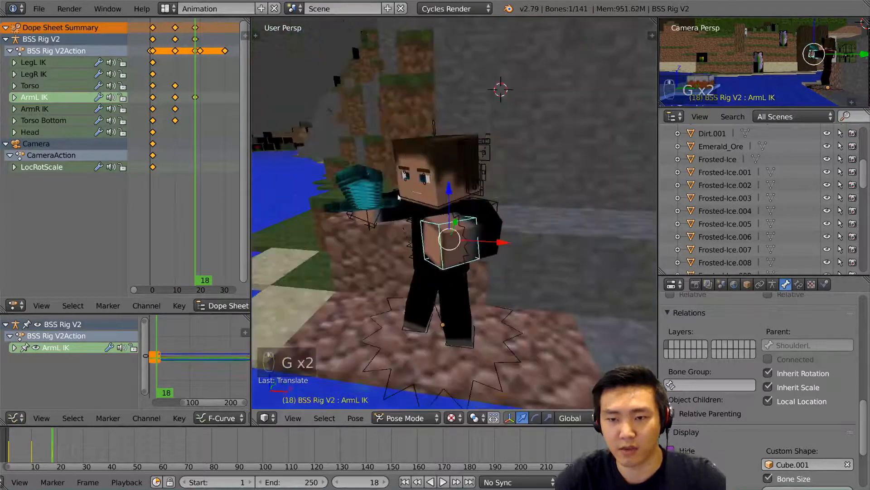
{"action": "middle_click_drag", "start_coordinate": [486, 195], "coordinate": [346, 261]}
{"action": "key", "text": "g"}
{"action": "left_click", "coordinate": [419, 219]}
Step: Select the Head bone and rotate it about the global Z axis on frame 18
{"action": "middle_click_drag", "start_coordinate": [420, 219], "coordinate": [590, 219]}
{"action": "key", "text": "a"}
{"action": "key", "text": "a"}
{"action": "key", "text": "a"}
{"action": "key", "text": "z"}
{"action": "key", "text": "z"}
{"action": "right_click", "coordinate": [508, 215]}
{"action": "key", "text": "z"}
{"action": "key", "text": "alt+z"}
{"action": "key", "text": "r"}
{"action": "key", "text": "z"}
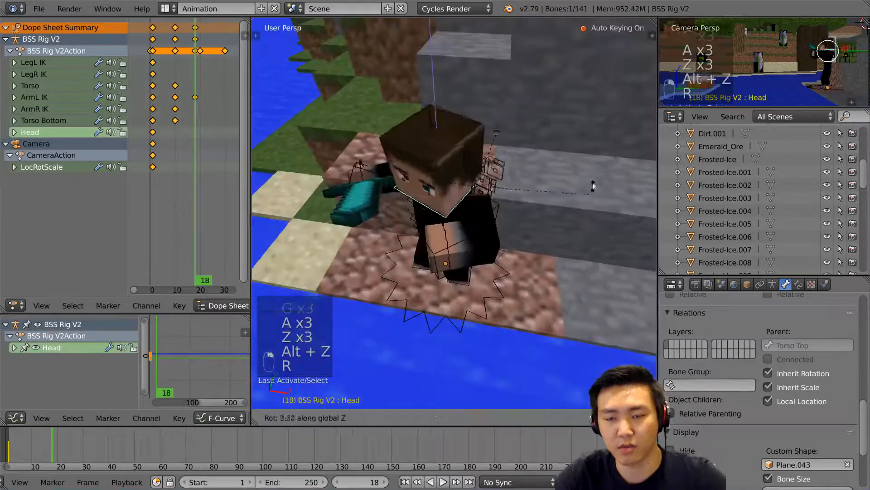
{"action": "left_click", "coordinate": [585, 157]}
Step: Tilt the Head bone on frame 18 with a free trackball rotation
{"action": "middle_click_drag", "start_coordinate": [436, 240], "coordinate": [468, 236]}
{"action": "key", "text": "r"}
{"action": "key", "text": "r"}
{"action": "left_click", "coordinate": [515, 207]}
Step: Return to frame 10 and rotate the Head bone, combining trackball and plain rotations so the face points forward
{"action": "scroll", "coordinate": [478, 231], "scroll_direction": "up", "scroll_amount": 9, "text": "alt"}
{"action": "scroll", "coordinate": [478, 232], "scroll_direction": "down", "scroll_amount": 1, "text": "alt"}
{"action": "key", "text": "r"}
{"action": "key", "text": "r"}
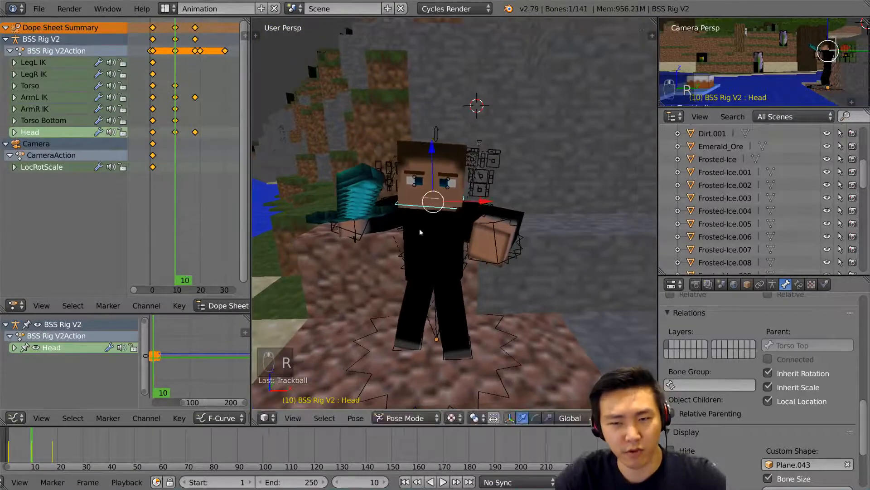
{"action": "left_click", "coordinate": [379, 226]}
{"action": "key", "text": "r"}
{"action": "left_click", "coordinate": [497, 191]}
{"action": "middle_click_drag", "start_coordinate": [497, 191], "coordinate": [489, 213]}
{"action": "key", "text": "r"}
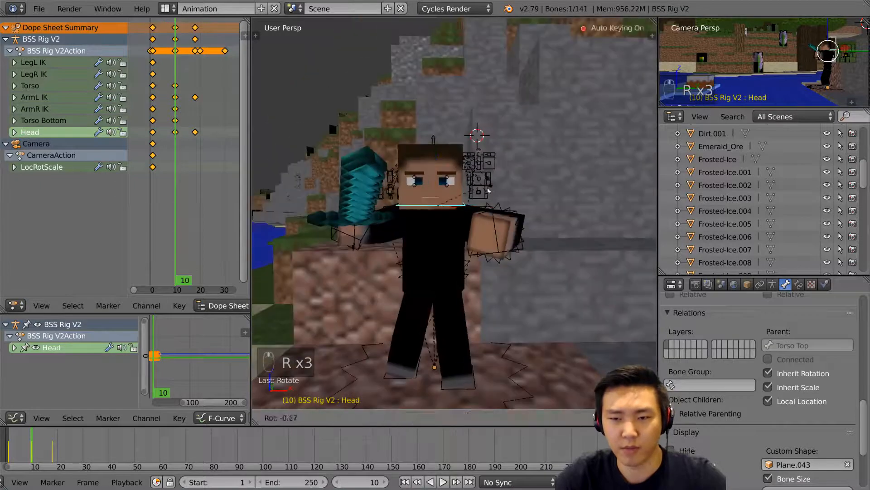
{"action": "left_click", "coordinate": [489, 182]}
Step: Select the Torso bone in wireframe view and scrub back to frame 1 to review the movement
{"action": "scroll", "coordinate": [481, 204], "scroll_direction": "down", "scroll_amount": 2}
{"action": "middle_click_drag", "start_coordinate": [474, 286], "coordinate": [455, 271]}
{"action": "scroll", "coordinate": [455, 271], "scroll_direction": "up", "scroll_amount": 2}
{"action": "key", "text": "a"}
{"action": "key", "text": "a"}
{"action": "right_click", "coordinate": [464, 260]}
{"action": "key", "text": "z"}
{"action": "key", "text": "z"}
{"action": "key", "text": "z"}
{"action": "key", "text": "z"}
{"action": "key", "text": "z"}
{"action": "key", "text": "z"}
{"action": "key", "text": "z"}
{"action": "key", "text": "alt+z"}
{"action": "middle_click_drag", "start_coordinate": [462, 238], "coordinate": [455, 257]}
{"action": "scroll", "coordinate": [455, 257], "scroll_direction": "up", "scroll_amount": 9, "text": "alt"}
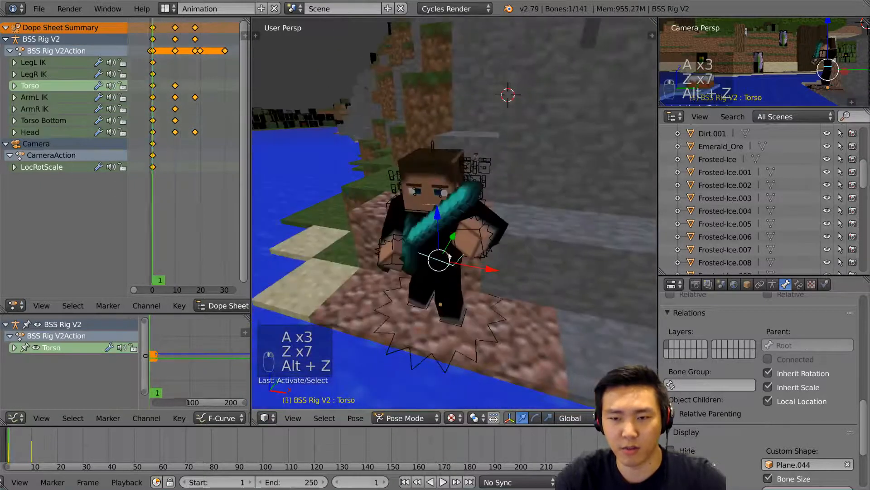
Step: Select the ArmL IK hand control, key a new position for it on frame 13, and scrub across the motion
{"action": "scroll", "coordinate": [455, 257], "scroll_direction": "down", "scroll_amount": 20, "text": "alt"}
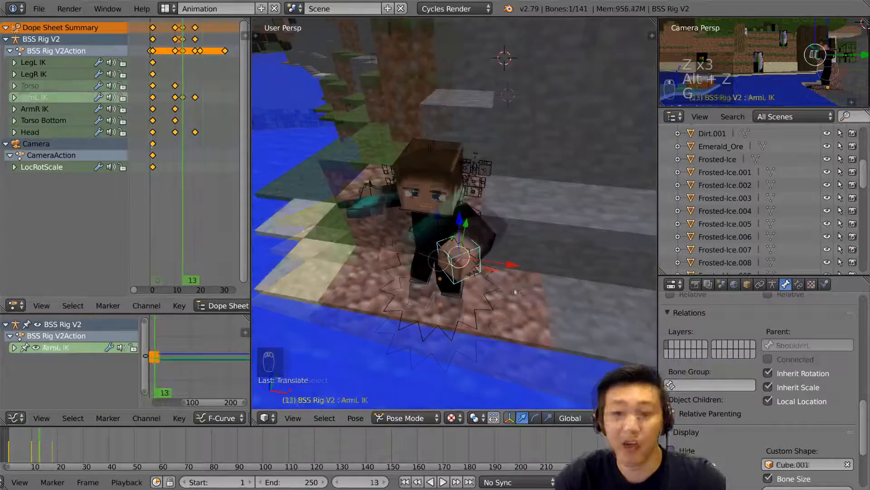
{"action": "middle_click_drag", "start_coordinate": [508, 285], "coordinate": [508, 275]}
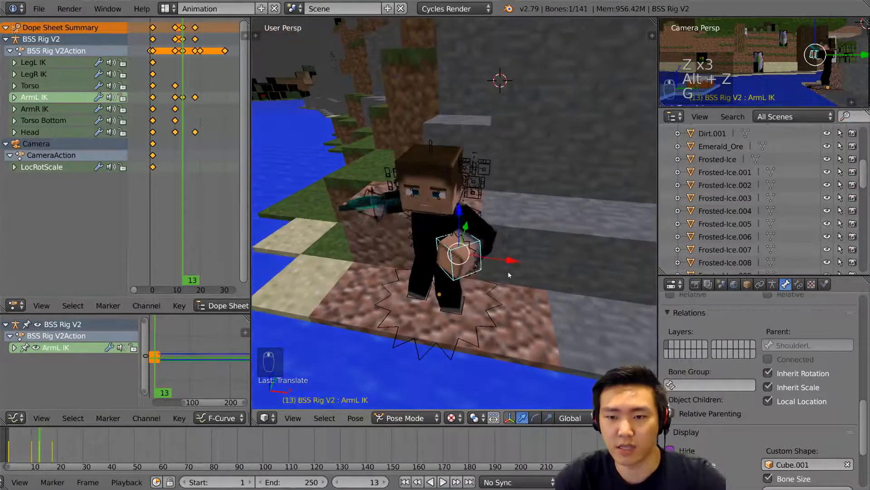
{"action": "scroll", "coordinate": [509, 274], "scroll_direction": "up", "scroll_amount": 10, "text": "alt"}
{"action": "scroll", "coordinate": [508, 275], "scroll_direction": "down", "scroll_amount": 7, "text": "alt"}
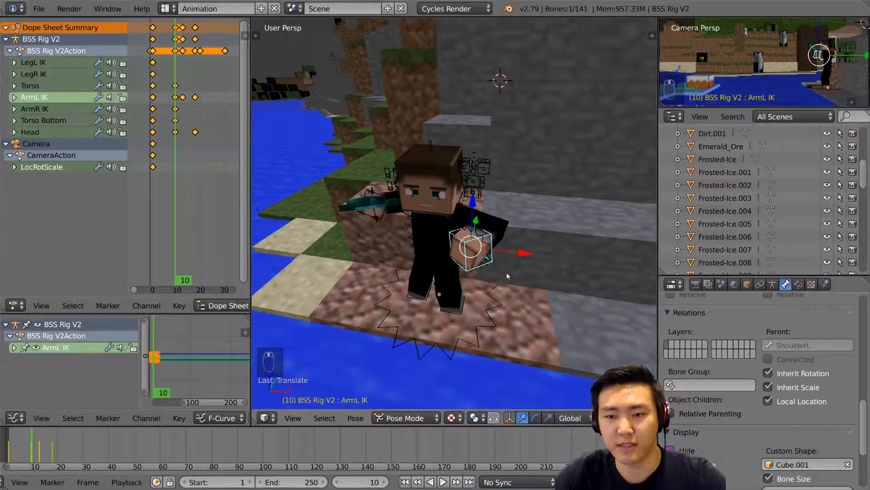
Step: Move the ArmL IK hand control on frame 10 with global Z locked, and scrub through the following frames
{"action": "key", "text": "g"}
{"action": "key", "text": "shift+z"}
{"action": "left_click", "coordinate": [555, 361]}
{"action": "scroll", "coordinate": [553, 360], "scroll_direction": "up", "scroll_amount": 5, "text": "alt"}
{"action": "scroll", "coordinate": [550, 355], "scroll_direction": "down", "scroll_amount": 8, "text": "alt"}
{"action": "scroll", "coordinate": [548, 352], "scroll_direction": "up", "scroll_amount": 9, "text": "alt"}
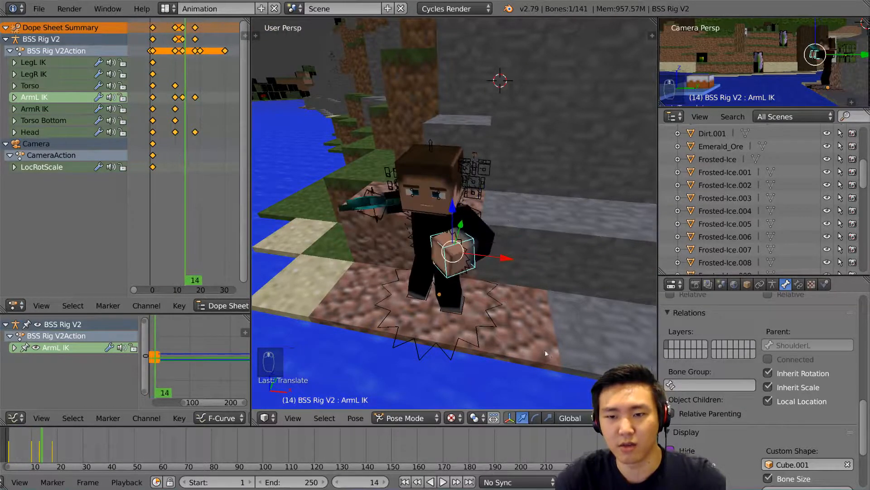
{"action": "scroll", "coordinate": [400, 233], "scroll_direction": "down", "scroll_amount": 14, "text": "alt"}
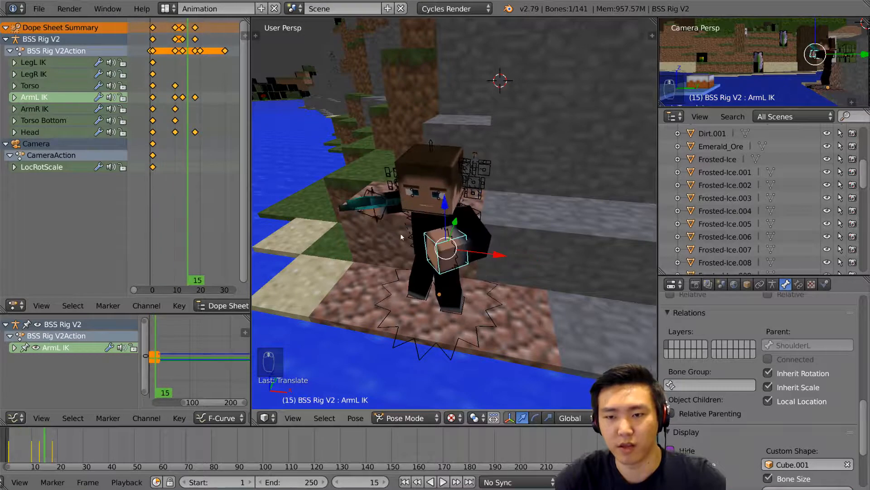
Step: Shift the ArmL IK hand control on frame 18 horizontally, keeping global Z locked
{"action": "middle_click_drag", "start_coordinate": [401, 233], "coordinate": [466, 272]}
{"action": "key", "text": "g"}
{"action": "key", "text": "shift+z"}
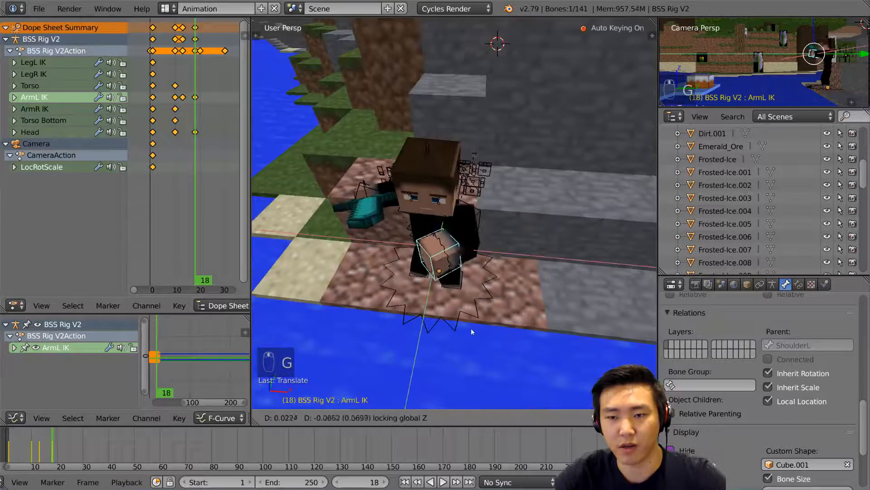
{"action": "left_click", "coordinate": [493, 319]}
Step: Delete the extra ArmL IK keyframe on frame 13 and scrub through the motion to frame 18
{"action": "left_click", "coordinate": [185, 109]}
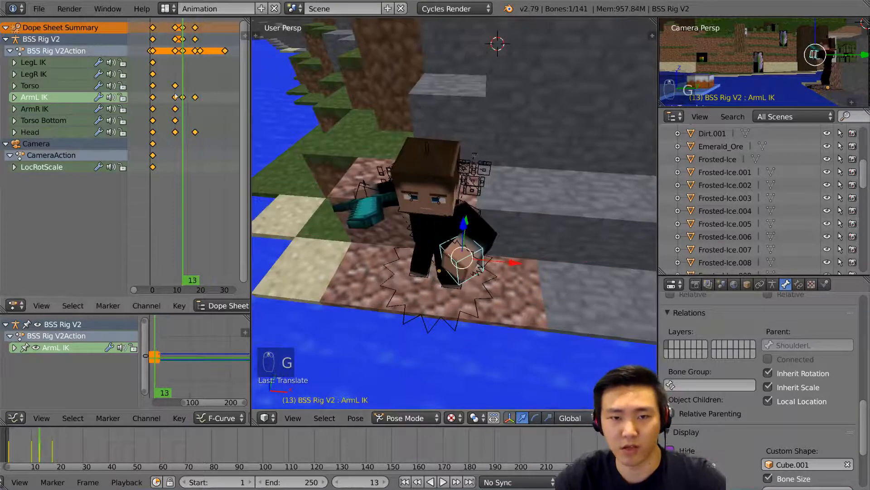
{"action": "scroll", "coordinate": [233, 161], "scroll_direction": "up", "scroll_amount": 12, "text": "alt"}
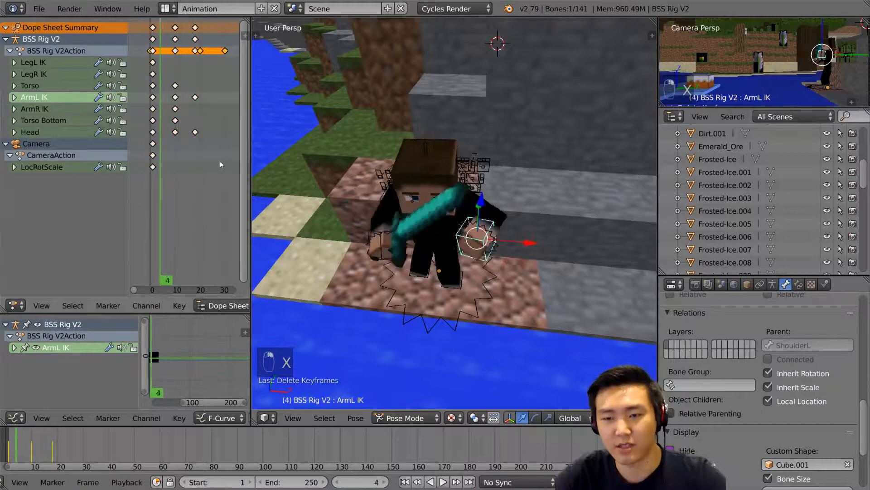
{"action": "scroll", "coordinate": [221, 163], "scroll_direction": "down", "scroll_amount": 16, "text": "alt"}
{"action": "scroll", "coordinate": [198, 111], "scroll_direction": "down", "scroll_amount": 1, "text": "alt"}
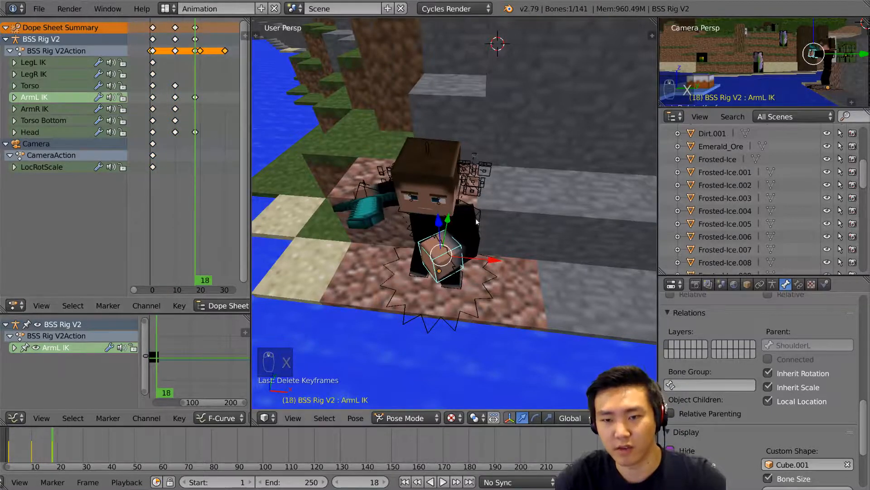
Step: Move the ArmL IK hand control once more on frame 18 with global Z locked, extending the arm further
{"action": "middle_click_drag", "start_coordinate": [454, 227], "coordinate": [481, 239]}
{"action": "key", "text": "g"}
{"action": "key", "text": "shift+z"}
Step: Select the Torso Bottom bone in wireframe view and rotate it about the Z axis on frame 18
{"action": "key", "text": "a"}
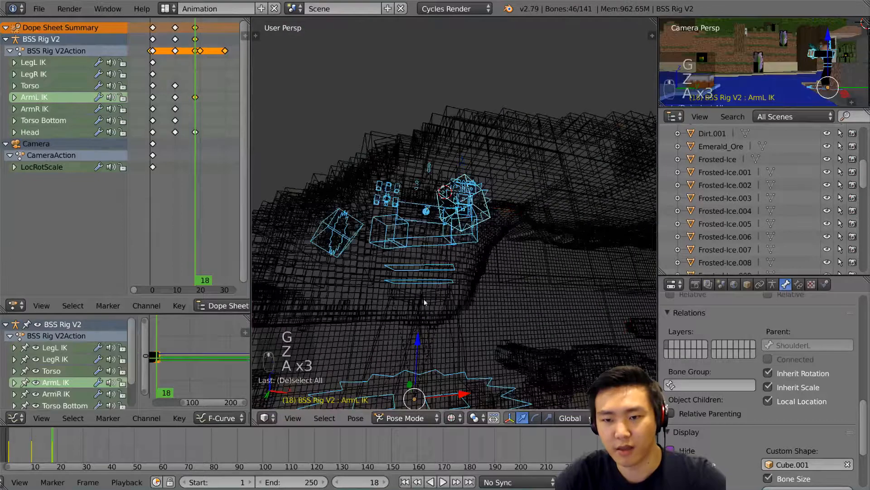
{"action": "right_click", "coordinate": [438, 264]}
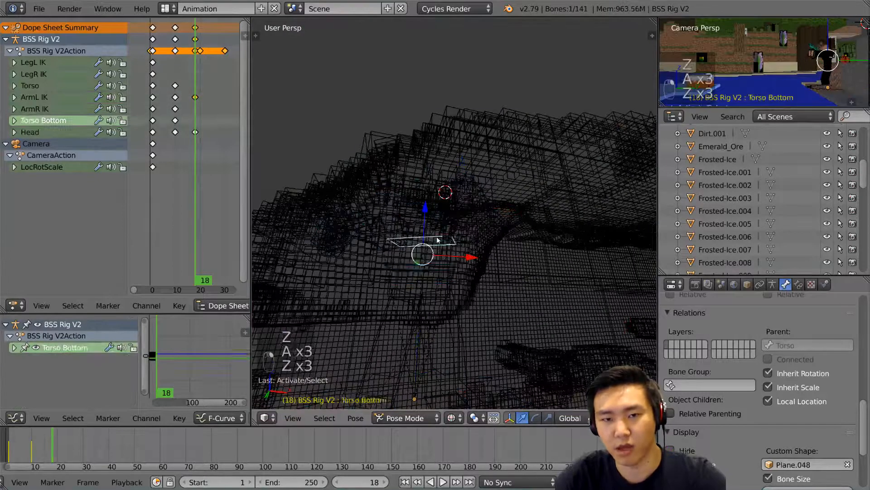
{"action": "key", "text": "z"}
{"action": "key", "text": "z"}
{"action": "key", "text": "alt+z"}
{"action": "scroll", "coordinate": [453, 253], "scroll_direction": "up", "scroll_amount": 3}
{"action": "key", "text": "r"}
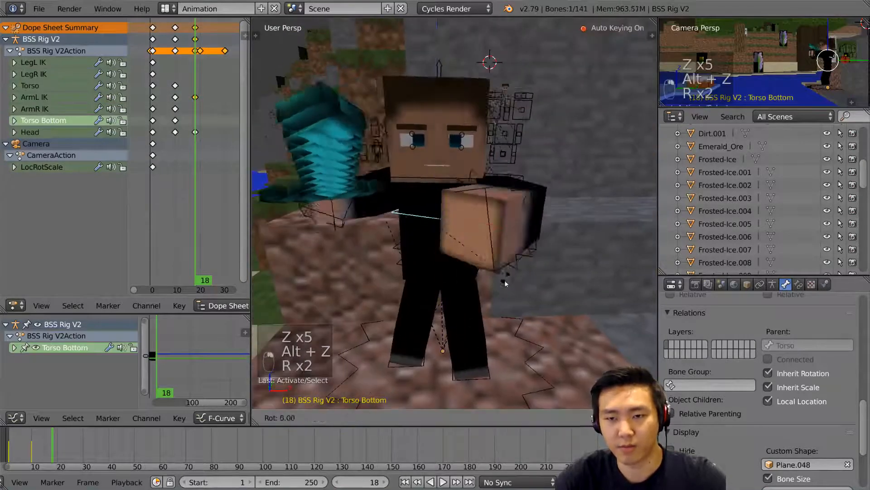
{"action": "key", "text": "r"}
{"action": "key", "text": "z"}
{"action": "left_click", "coordinate": [499, 238]}
Step: Select the sword hand control (ArmR IK) and move it to its frame 18 position from behind the character
{"action": "scroll", "coordinate": [499, 236], "scroll_direction": "down", "scroll_amount": 3}
{"action": "middle_click_drag", "start_coordinate": [499, 235], "coordinate": [526, 279]}
{"action": "key", "text": "z"}
{"action": "key", "text": "a"}
{"action": "key", "text": "a"}
{"action": "key", "text": "a"}
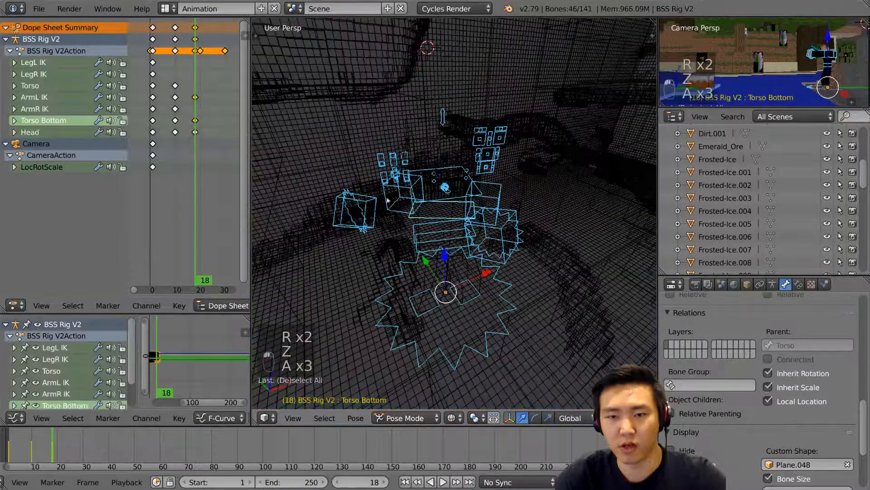
{"action": "right_click", "coordinate": [369, 200]}
{"action": "key", "text": "z"}
{"action": "key", "text": "alt+z"}
{"action": "middle_click_drag", "start_coordinate": [353, 213], "coordinate": [308, 226]}
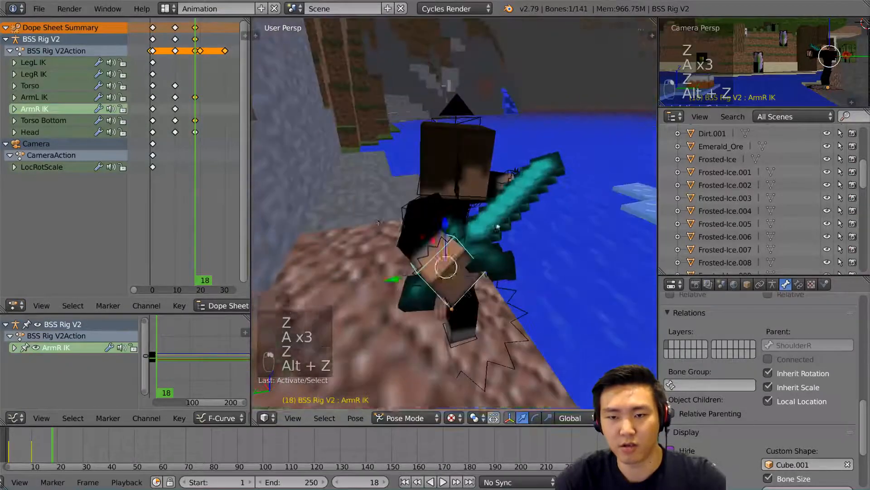
{"action": "key", "text": "g"}
{"action": "key", "text": "g"}
{"action": "mouse_move", "coordinate": [486, 237]}
{"action": "middle_mouse_down"}
{"action": "mouse_move", "coordinate": [514, 260]}
{"action": "mouse_move", "coordinate": [487, 235]}
{"action": "middle_mouse_up"}
{"action": "left_click", "coordinate": [475, 242]}
{"action": "key", "text": "g"}
{"action": "left_click", "coordinate": [511, 244]}
Step: Rotate the sword hand control (ArmR IK) on frame 18 so the blade points upward at the character's side
{"action": "key", "text": "r"}
{"action": "key", "text": "r"}
{"action": "left_click", "coordinate": [484, 255]}
{"action": "key", "text": "r"}
{"action": "left_click", "coordinate": [494, 224]}
{"action": "middle_click_drag", "start_coordinate": [494, 225], "coordinate": [417, 212]}
{"action": "key", "text": "g"}
{"action": "right_click", "coordinate": [473, 192]}
{"action": "middle_click_drag", "start_coordinate": [473, 192], "coordinate": [459, 216]}
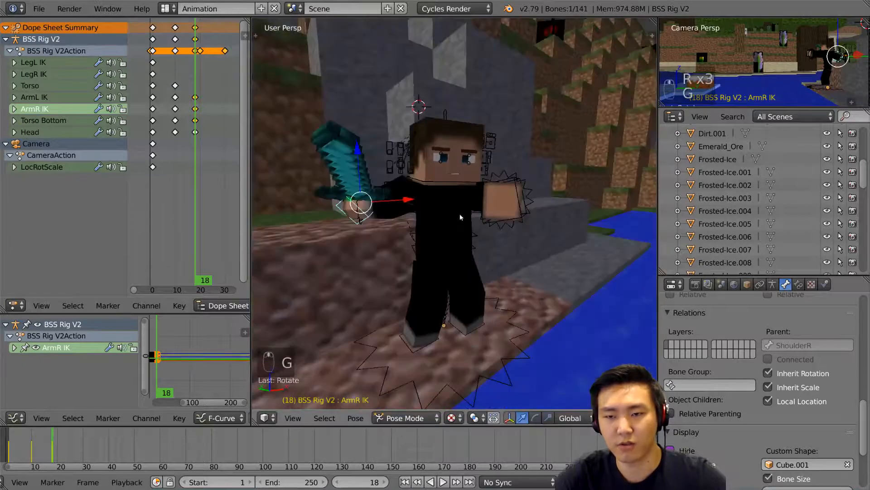
Step: Return to frame 10 and reposition the sword hand control (ArmR IK) from above and from the side
{"action": "key", "text": "shift+Left"}
{"action": "key", "text": "Up"}
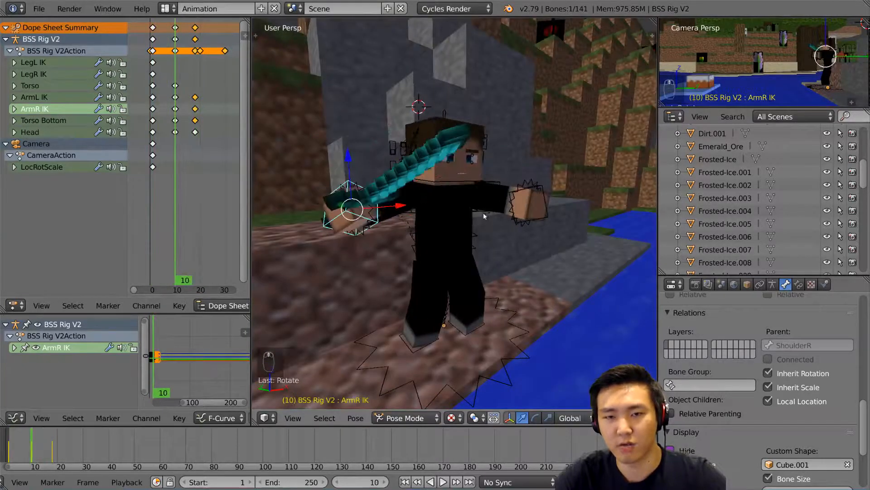
{"action": "middle_click_drag", "start_coordinate": [483, 214], "coordinate": [597, 288]}
{"action": "key", "text": "g"}
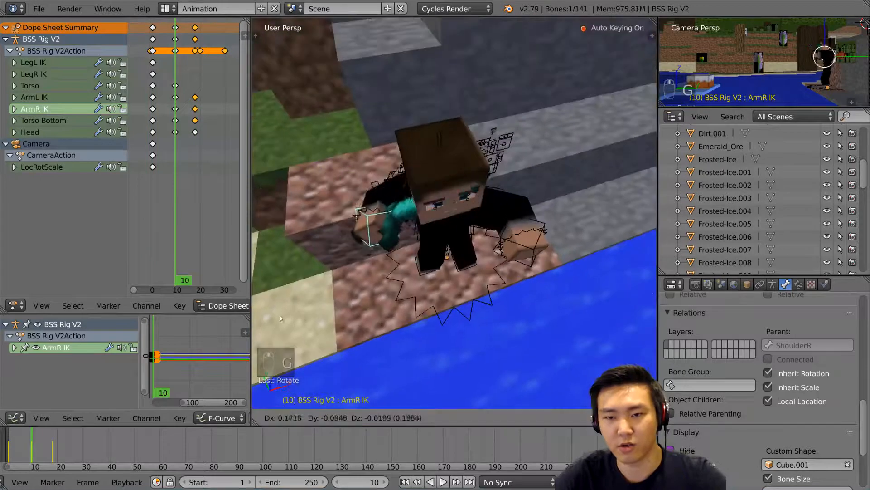
{"action": "left_click", "coordinate": [311, 349]}
{"action": "middle_click_drag", "start_coordinate": [311, 350], "coordinate": [475, 227]}
{"action": "key", "text": "g"}
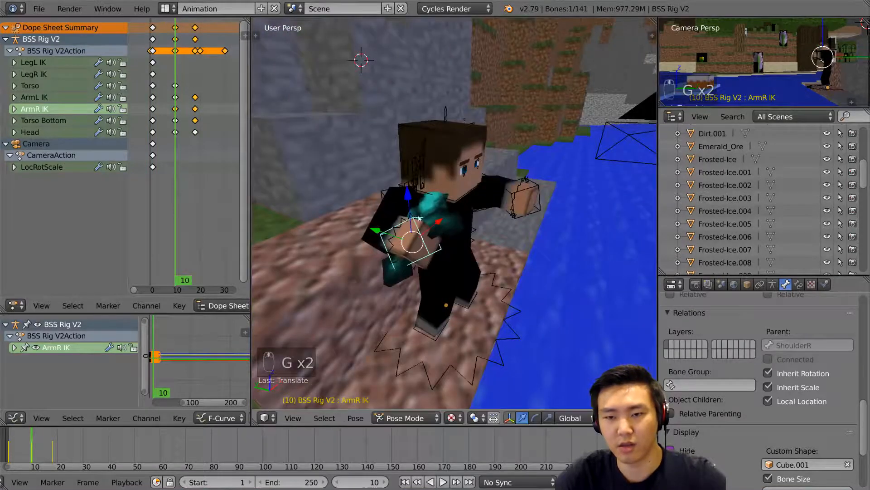
Step: Select the right wrist bone (WristR) and rotate it on frame 10 to angle the sword forward
{"action": "right_click", "coordinate": [405, 222]}
{"action": "middle_click_drag", "start_coordinate": [404, 213], "coordinate": [513, 233]}
{"action": "key", "text": "r"}
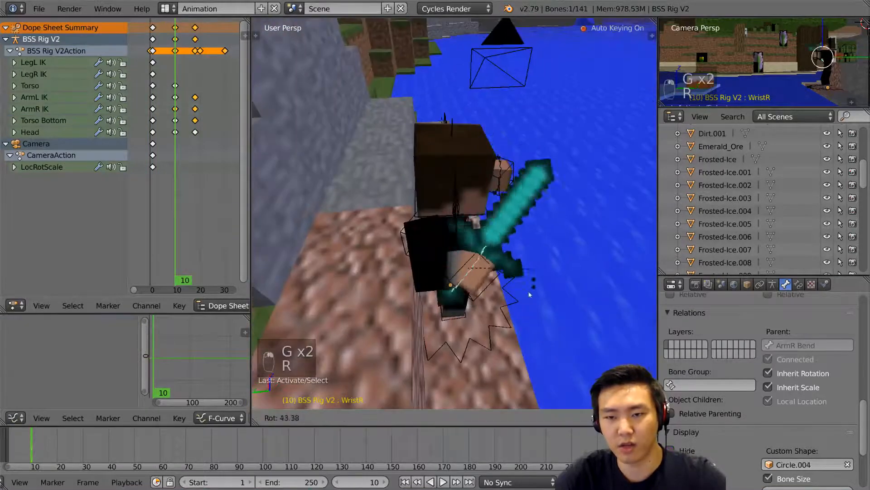
{"action": "left_click", "coordinate": [468, 278]}
{"action": "middle_click_drag", "start_coordinate": [468, 277], "coordinate": [391, 247]}
Step: Go back to frame 1 and clear the wrist bone's (WristR) rotation there
{"action": "key", "text": "Left"}
{"action": "key", "text": "Left"}
{"action": "key", "text": "Left"}
{"action": "key", "text": "Left"}
{"action": "key", "text": "Left"}
{"action": "key", "text": "Left"}
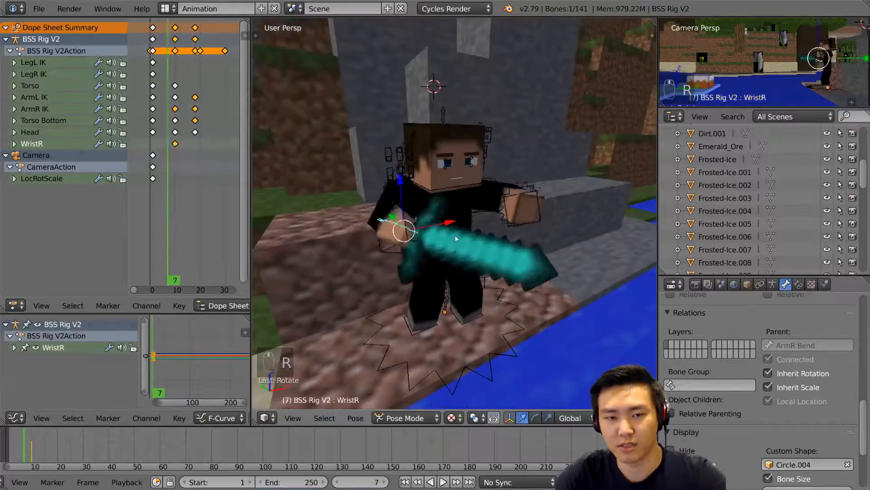
{"action": "key", "text": "Left"}
{"action": "key", "text": "Left"}
{"action": "key", "text": "Left"}
{"action": "key", "text": "Left"}
{"action": "key", "text": "alt+r"}
Step: Advance to frame 18 and clear the wrist bone's (WristR) rotation there
{"action": "key", "text": "Right"}
{"action": "key", "text": "Right"}
{"action": "key", "text": "Right"}
{"action": "key", "text": "Right"}
{"action": "key", "text": "Right"}
{"action": "key", "text": "Right"}
{"action": "key", "text": "Right"}
{"action": "key", "text": "Right"}
{"action": "key", "text": "Right"}
{"action": "key", "text": "Right"}
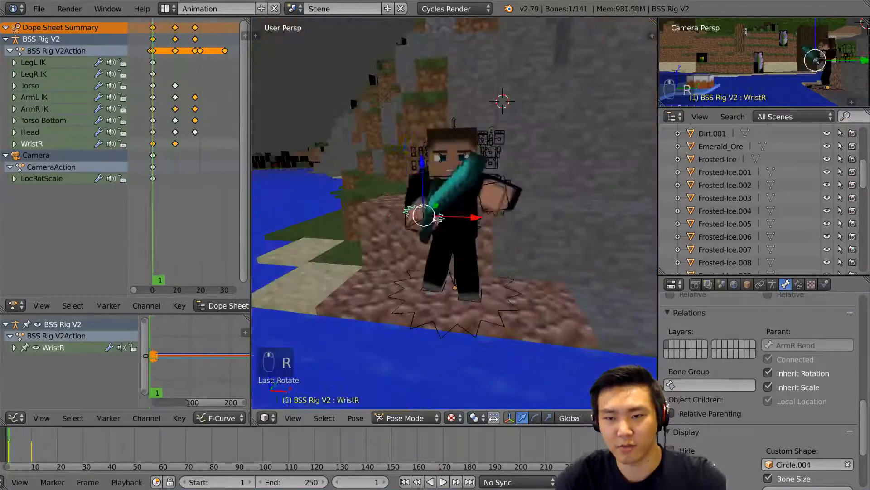
{"action": "key", "text": "Right"}
{"action": "key", "text": "Right"}
{"action": "key", "text": "Right"}
{"action": "key", "text": "Right"}
{"action": "key", "text": "Right"}
{"action": "key", "text": "Right"}
{"action": "key", "text": "Right"}
{"action": "key", "text": "Right"}
{"action": "key", "text": "Right"}
{"action": "key", "text": "Right"}
{"action": "key", "text": "Right"}
{"action": "key", "text": "Right"}
{"action": "key", "text": "Right"}
{"action": "middle_click_drag", "start_coordinate": [458, 214], "coordinate": [406, 186]}
{"action": "key", "text": "Right"}
{"action": "key", "text": "Right"}
{"action": "key", "text": "Right"}
{"action": "key", "text": "Right"}
{"action": "key", "text": "Right"}
{"action": "key", "text": "Left"}
{"action": "key", "text": "alt+r"}
Step: Step backward and forward through the frames to check the wrist and sword motion between the poses
{"action": "key", "text": "Left"}
{"action": "key", "text": "Left"}
{"action": "key", "text": "Left"}
{"action": "key", "text": "Left"}
{"action": "key", "text": "Left"}
{"action": "key", "text": "Left"}
{"action": "key", "text": "Left"}
{"action": "key", "text": "Left"}
{"action": "key", "text": "Left"}
{"action": "key", "text": "Left"}
{"action": "key", "text": "Left"}
{"action": "key", "text": "Left"}
{"action": "key", "text": "Left"}
{"action": "key", "text": "Left"}
{"action": "key", "text": "Right"}
{"action": "key", "text": "Right"}
{"action": "key", "text": "Right"}
{"action": "key", "text": "Right"}
{"action": "key", "text": "Right"}
{"action": "key", "text": "Right"}
{"action": "key", "text": "Right"}
{"action": "key", "text": "Right"}
{"action": "key", "text": "Right"}
{"action": "key", "text": "Right"}
{"action": "key", "text": "Right"}
{"action": "key", "text": "Right"}
{"action": "key", "text": "Right"}
{"action": "key", "text": "Right"}
{"action": "key", "text": "Right"}
{"action": "key", "text": "Right"}
{"action": "key", "text": "Right"}
{"action": "key", "text": "Right"}
{"action": "mouse_move", "coordinate": [432, 191]}
{"action": "middle_mouse_down"}
{"action": "mouse_move", "coordinate": [490, 166]}
{"action": "mouse_move", "coordinate": [514, 175]}
{"action": "mouse_move", "coordinate": [390, 186]}
{"action": "mouse_move", "coordinate": [381, 195]}
{"action": "mouse_move", "coordinate": [430, 202]}
{"action": "middle_mouse_up"}
Step: Rotate the wrist bone (WristR) on frame 18 to adjust the sword's angle
{"action": "key", "text": "Right"}
{"action": "key", "text": "Right"}
{"action": "key", "text": "Left"}
{"action": "key", "text": "Left"}
{"action": "key", "text": "Right"}
{"action": "key", "text": "r"}
{"action": "left_click", "coordinate": [452, 230]}
{"action": "middle_click_drag", "start_coordinate": [452, 230], "coordinate": [544, 243]}
Step: Advance to frame 24, select the Torso bone in wireframe view, and rotate it about the Z axis
{"action": "key", "text": "Right"}
{"action": "key", "text": "Right"}
{"action": "key", "text": "Right"}
{"action": "key", "text": "z"}
{"action": "key", "text": "a"}
{"action": "key", "text": "a"}
{"action": "key", "text": "a"}
{"action": "right_click", "coordinate": [516, 244]}
{"action": "key", "text": "z"}
{"action": "key", "text": "z"}
{"action": "key", "text": "z"}
{"action": "key", "text": "alt+z"}
{"action": "key", "text": "r"}
{"action": "key", "text": "z"}
{"action": "left_click", "coordinate": [518, 199]}
Step: Reposition the Torso bone on frame 24, keeping the final move on the horizontal plane
{"action": "middle_click_drag", "start_coordinate": [518, 198], "coordinate": [492, 230]}
{"action": "key", "text": "g"}
{"action": "left_click", "coordinate": [372, 207]}
{"action": "key", "text": "a"}
{"action": "key", "text": "a"}
{"action": "key", "text": "a"}
{"action": "right_click", "coordinate": [266, 215]}
{"action": "middle_click_drag", "start_coordinate": [266, 216], "coordinate": [387, 227], "text": "shift"}
{"action": "key", "text": "g"}
{"action": "key", "text": "shift+z"}
Step: Select the sword hand control (ArmR IK) and move it to its frame 24 position from the side
{"action": "right_click", "coordinate": [467, 220]}
{"action": "middle_click_drag", "start_coordinate": [467, 220], "coordinate": [564, 194]}
{"action": "middle_click_drag", "start_coordinate": [476, 195], "coordinate": [439, 176]}
{"action": "key", "text": "g"}
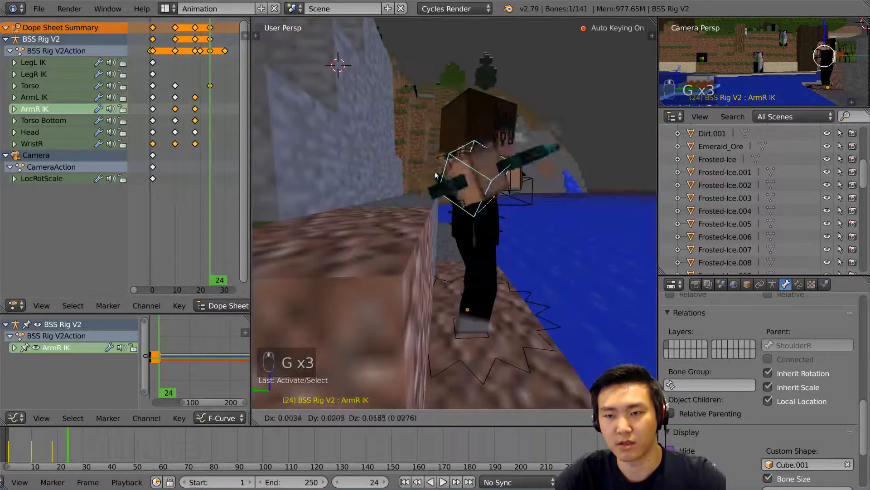
{"action": "left_click", "coordinate": [431, 170]}
Step: Select the Torso Bottom bone in wireframe view and rotate it to twist the upper body on frame 24
{"action": "key", "text": "a"}
{"action": "key", "text": "a"}
{"action": "key", "text": "a"}
{"action": "key", "text": "z"}
{"action": "right_click", "coordinate": [512, 193]}
{"action": "key", "text": "z"}
{"action": "key", "text": "z"}
{"action": "key", "text": "z"}
{"action": "key", "text": "alt+z"}
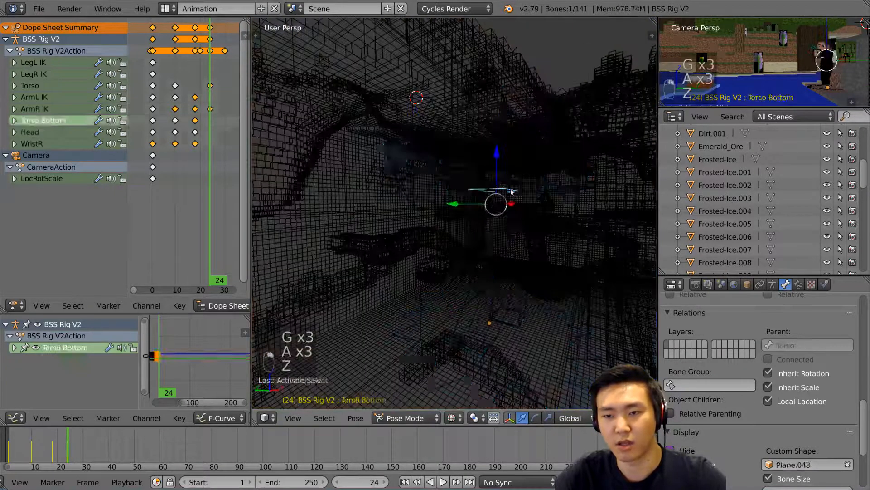
{"action": "middle_click_drag", "start_coordinate": [599, 212], "coordinate": [554, 220]}
{"action": "key", "text": "r"}
{"action": "key", "text": "z"}
{"action": "key", "text": "r"}
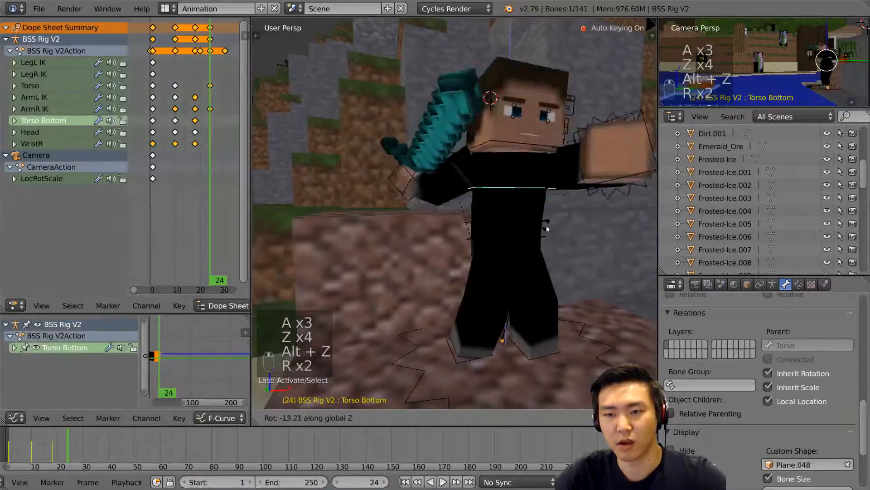
{"action": "key", "text": "r"}
{"action": "left_click", "coordinate": [515, 156]}
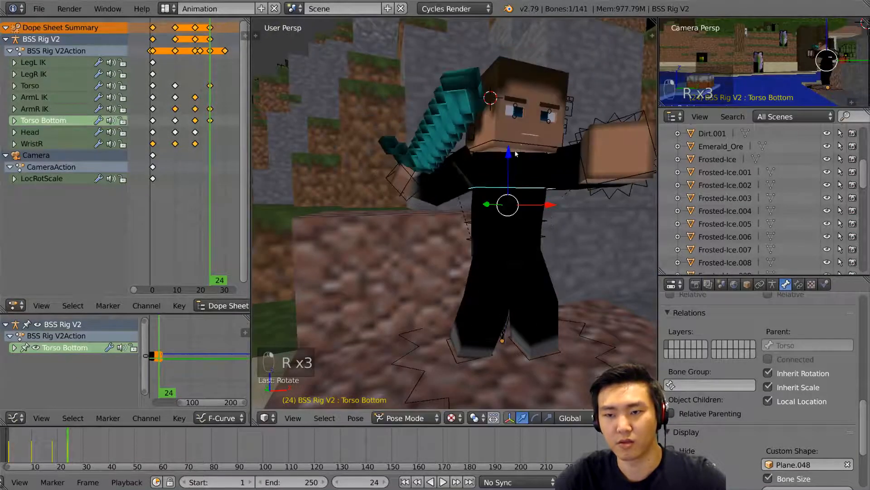
Step: Rotate the Head bone freely on frame 24 and scrub through the preceding frames to check the turn
{"action": "right_click", "coordinate": [522, 146]}
{"action": "middle_click_drag", "start_coordinate": [522, 146], "coordinate": [505, 161]}
{"action": "key", "text": "r"}
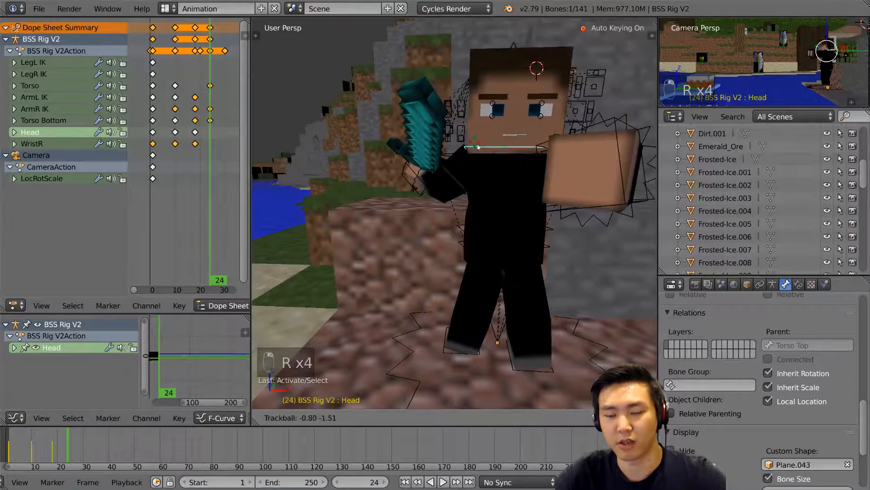
{"action": "scroll", "coordinate": [507, 175], "scroll_direction": "up", "scroll_amount": 10, "text": "alt"}
{"action": "scroll", "coordinate": [509, 175], "scroll_direction": "down", "scroll_amount": 11, "text": "alt"}
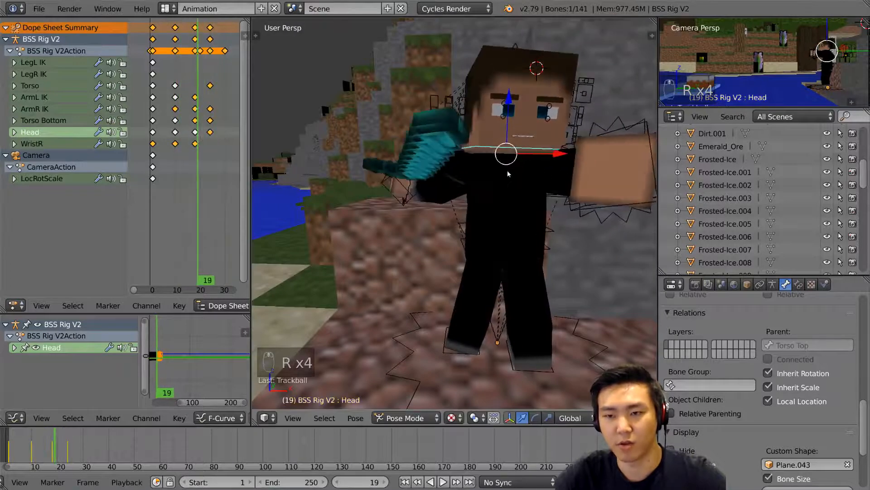
{"action": "scroll", "coordinate": [370, 176], "scroll_direction": "up", "scroll_amount": 2, "text": "alt"}
Step: Select the Torso bone in wireframe view and duplicate its frame 10 keyframe to frame 18
{"action": "key", "text": "z"}
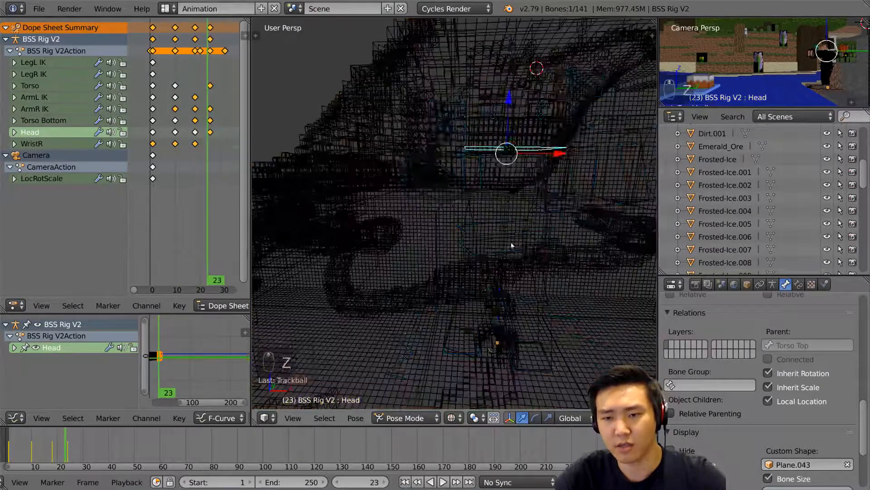
{"action": "key", "text": "a"}
{"action": "key", "text": "a"}
{"action": "key", "text": "a"}
{"action": "right_click", "coordinate": [527, 252]}
{"action": "key", "text": "z"}
{"action": "key", "text": "z"}
{"action": "key", "text": "z"}
{"action": "key", "text": "alt+z"}
{"action": "scroll", "coordinate": [155, 93], "scroll_direction": "up", "scroll_amount": 2}
{"action": "scroll", "coordinate": [160, 90], "scroll_direction": "up", "scroll_amount": 2, "text": "ctrl"}
{"action": "scroll", "coordinate": [188, 98], "scroll_direction": "up", "scroll_amount": 5, "text": "alt"}
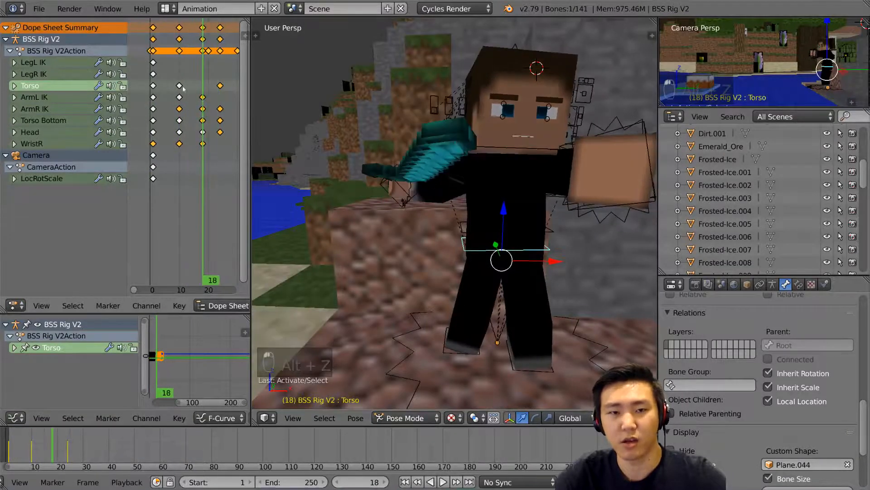
{"action": "key", "text": "shift+d"}
{"action": "left_click", "coordinate": [203, 92]}
{"action": "left_click_drag", "start_coordinate": [173, 98], "coordinate": [220, 90]}
Step: Delete the Torso bone's original keyframe on frame 10 and review the motion from farther away
{"action": "left_click", "coordinate": [180, 86]}
{"action": "key", "text": "x"}
{"action": "left_click", "coordinate": [169, 91]}
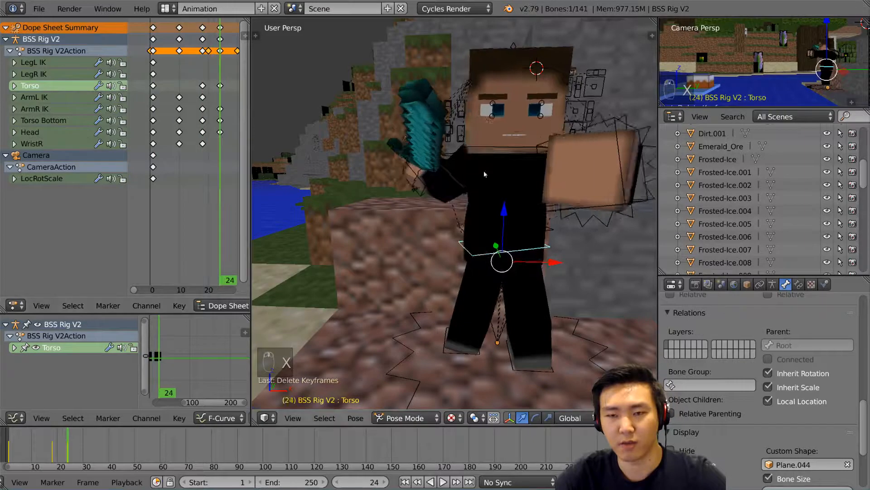
{"action": "scroll", "coordinate": [487, 165], "scroll_direction": "down", "scroll_amount": 5}
{"action": "middle_click_drag", "start_coordinate": [486, 166], "coordinate": [460, 178]}
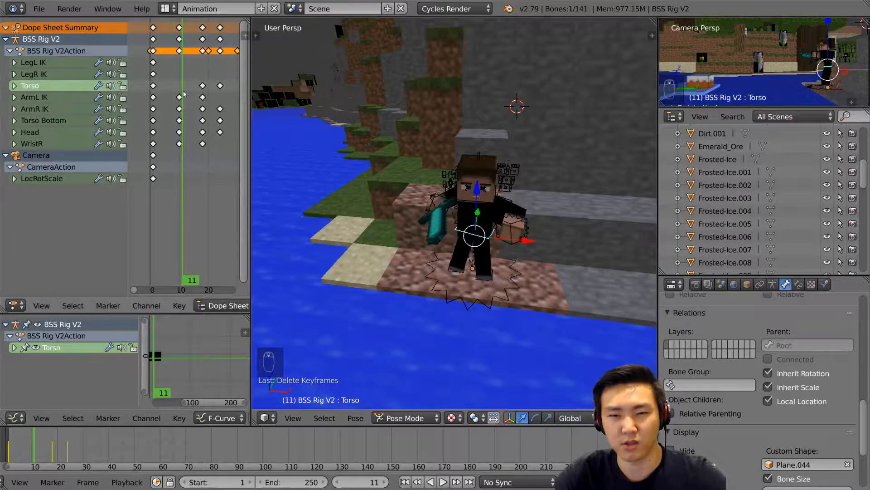
Step: Examine the character's swing up close by stepping through the frames and playing the animation
{"action": "key", "text": "Right"}
{"action": "key", "text": "Right"}
{"action": "key", "text": "Right"}
{"action": "key", "text": "Right"}
{"action": "scroll", "coordinate": [611, 187], "scroll_direction": "up", "scroll_amount": 5}
{"action": "middle_click_drag", "start_coordinate": [610, 186], "coordinate": [636, 184]}
{"action": "key", "text": "Left"}
{"action": "key", "text": "Left"}
{"action": "key", "text": "Left"}
{"action": "key", "text": "Left"}
{"action": "key", "text": "Left"}
{"action": "key", "text": "Left"}
{"action": "key", "text": "Left"}
{"action": "key", "text": "Left"}
{"action": "key", "text": "Left"}
{"action": "key", "text": "Left"}
{"action": "key", "text": "Left"}
{"action": "key", "text": "Left"}
{"action": "key", "text": "Left"}
{"action": "key", "text": "Left"}
{"action": "key", "text": "Left"}
{"action": "key", "text": "Left"}
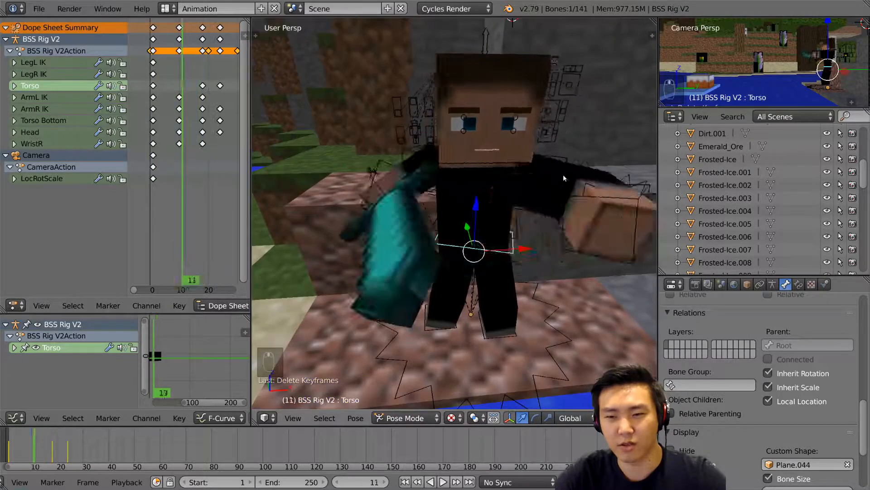
{"action": "key", "text": "alt+a"}
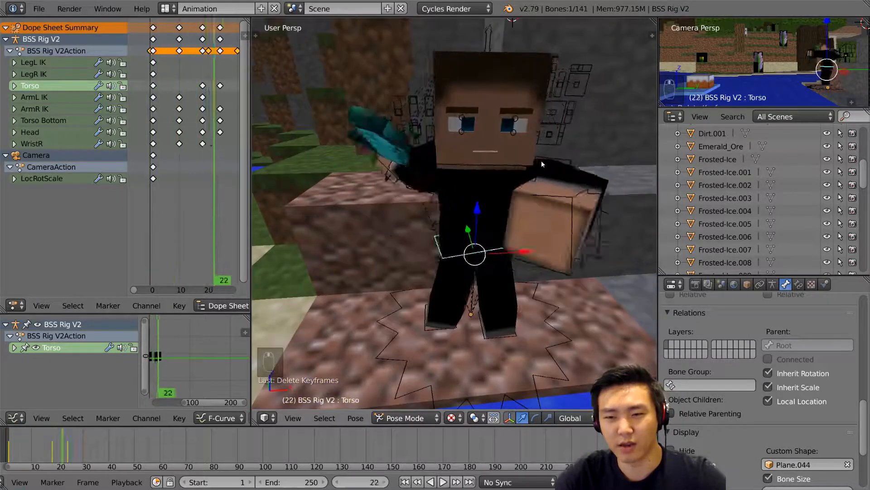
Step: Rotate the Torso bone on frame 33 about the Z axis and freely to twist and lean the upper body
{"action": "left_click_drag", "start_coordinate": [220, 104], "coordinate": [207, 104]}
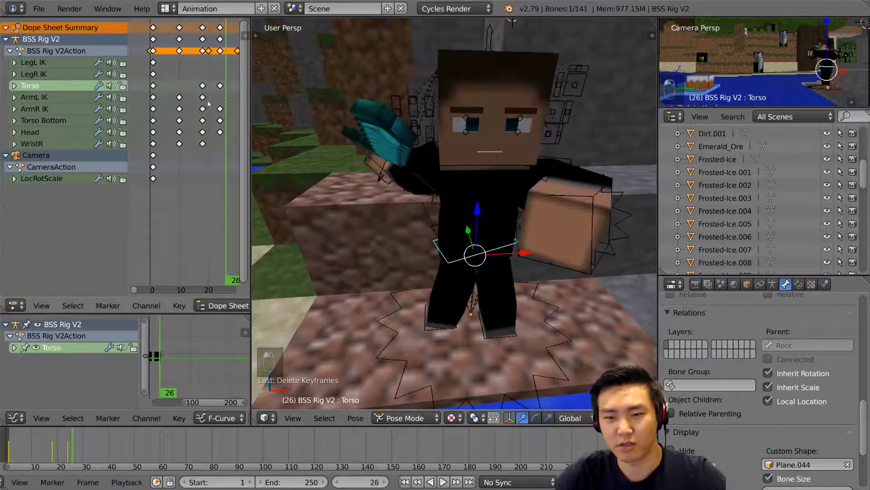
{"action": "key", "text": "r"}
{"action": "key", "text": "z"}
{"action": "left_click", "coordinate": [527, 153]}
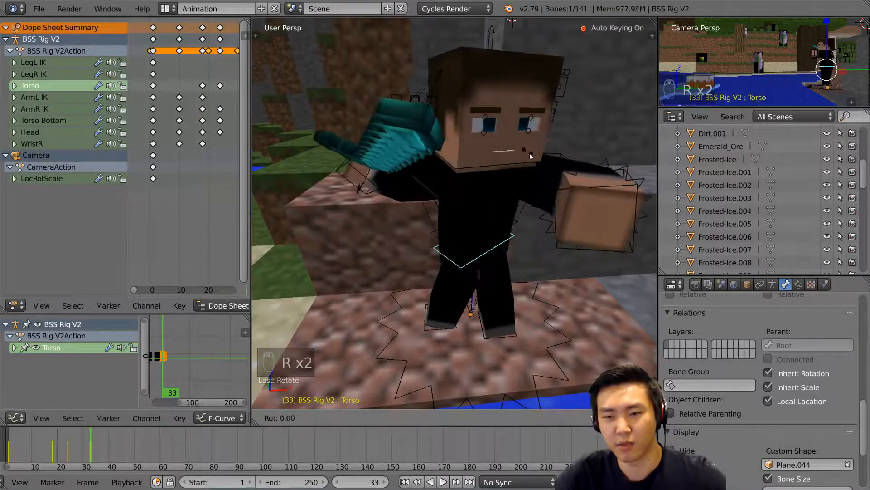
{"action": "key", "text": "r"}
{"action": "key", "text": "r"}
{"action": "left_click", "coordinate": [551, 166]}
{"action": "key", "text": "r"}
{"action": "left_click", "coordinate": [558, 173]}
{"action": "key", "text": "r"}
{"action": "left_click", "coordinate": [553, 195]}
Step: Shift the Torso bone slightly on frame 33 and refine its lean with further rotations
{"action": "key", "text": "g"}
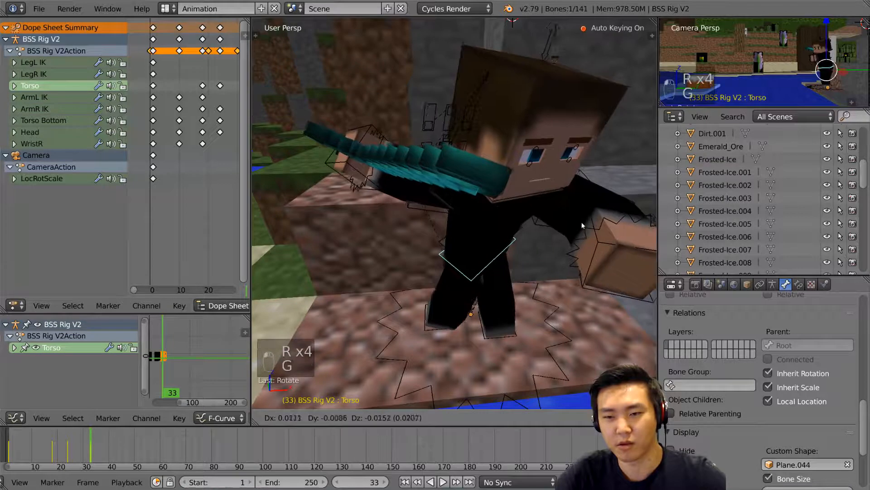
{"action": "left_click", "coordinate": [575, 229]}
{"action": "key", "text": "r"}
{"action": "left_click", "coordinate": [547, 214]}
{"action": "key", "text": "r"}
{"action": "key", "text": "r"}
{"action": "left_click", "coordinate": [549, 204]}
Step: Rotate the Torso bone on frame 24 to adjust the body's lean as seen from the side
{"action": "scroll", "coordinate": [500, 157], "scroll_direction": "up", "scroll_amount": 20, "text": "alt"}
{"action": "scroll", "coordinate": [499, 138], "scroll_direction": "down", "scroll_amount": 20, "text": "alt"}
{"action": "scroll", "coordinate": [584, 182], "scroll_direction": "up", "scroll_amount": 9, "text": "alt"}
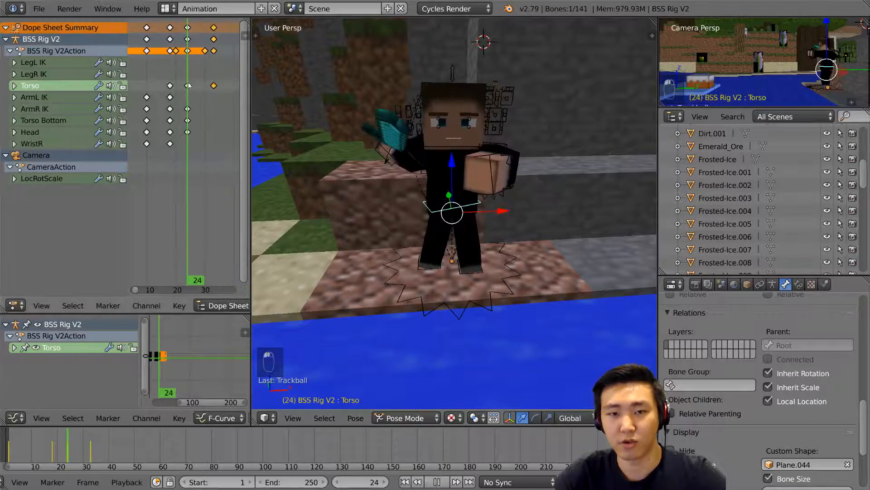
{"action": "key", "text": "r"}
{"action": "key", "text": "r"}
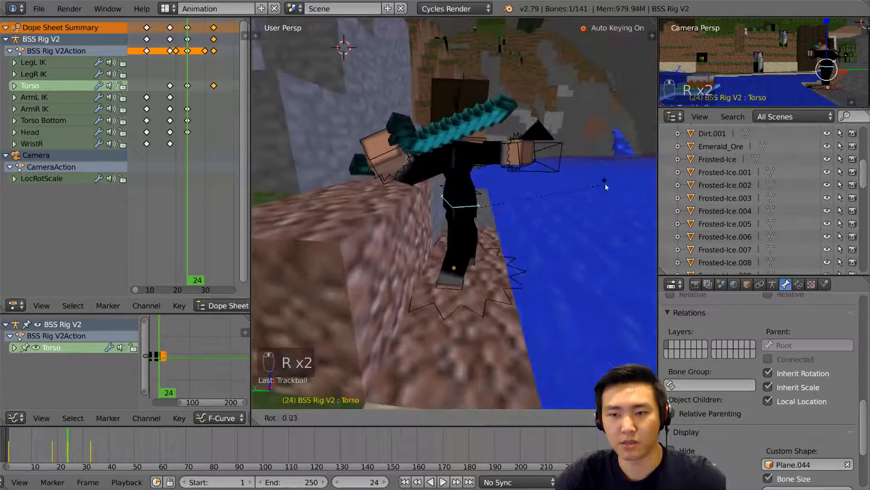
{"action": "left_click", "coordinate": [580, 206]}
{"action": "middle_click_drag", "start_coordinate": [580, 205], "coordinate": [549, 203]}
{"action": "key", "text": "r"}
{"action": "key", "text": "r"}
{"action": "right_click", "coordinate": [549, 206]}
Step: Rotate the Torso bone freely and reposition it on frame 24, and scrub the frames to check the motion
{"action": "key", "text": "r"}
{"action": "key", "text": "r"}
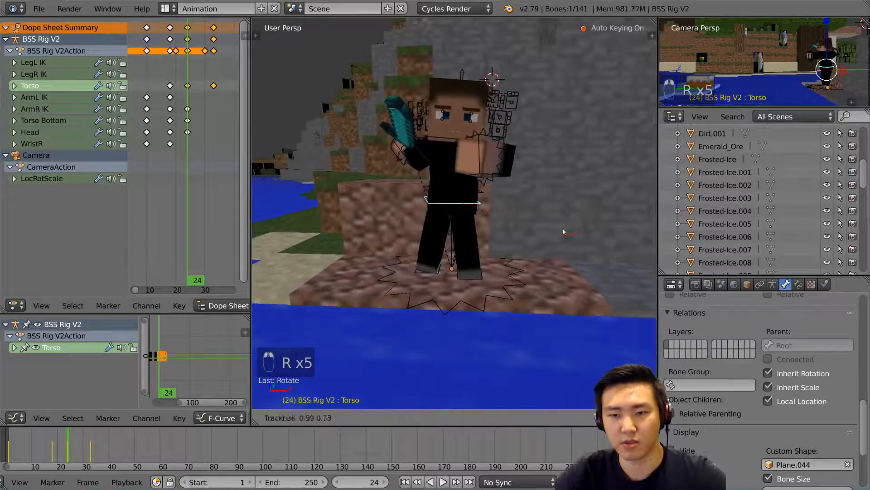
{"action": "left_click", "coordinate": [566, 233]}
{"action": "key", "text": "g"}
{"action": "left_click", "coordinate": [549, 230]}
{"action": "middle_click_drag", "start_coordinate": [475, 185], "coordinate": [498, 169]}
{"action": "scroll", "coordinate": [498, 169], "scroll_direction": "up", "scroll_amount": 15, "text": "alt"}
{"action": "scroll", "coordinate": [498, 168], "scroll_direction": "down", "scroll_amount": 17, "text": "alt"}
{"action": "scroll", "coordinate": [481, 170], "scroll_direction": "down", "scroll_amount": 3, "text": "alt"}
Step: Pick the Torso Bottom bone with the help of wireframe view and scrub up to frame 29 to examine the body's motion
{"action": "key", "text": "a"}
{"action": "key", "text": "a"}
{"action": "key", "text": "a"}
{"action": "right_click", "coordinate": [461, 178]}
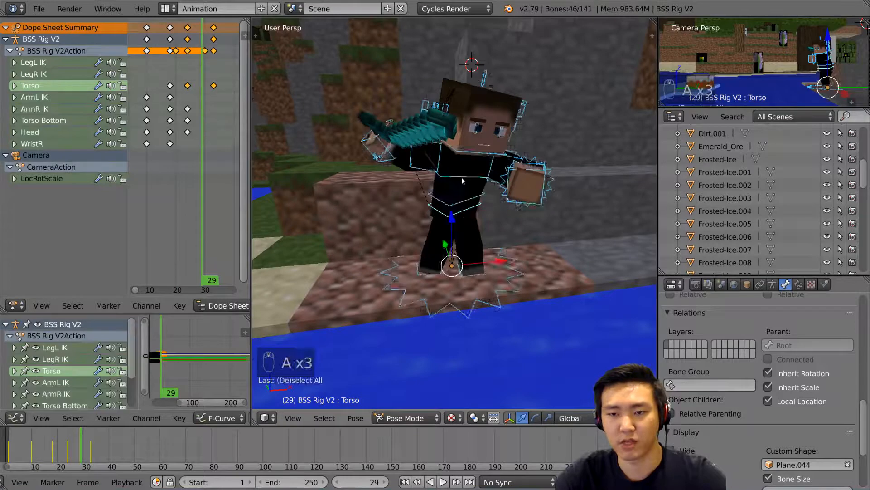
{"action": "key", "text": "z"}
{"action": "key", "text": "z"}
{"action": "key", "text": "z"}
{"action": "key", "text": "z"}
{"action": "key", "text": "z"}
{"action": "key", "text": "z"}
{"action": "key", "text": "alt+z"}
{"action": "scroll", "coordinate": [180, 135], "scroll_direction": "up", "scroll_amount": 20, "text": "alt"}
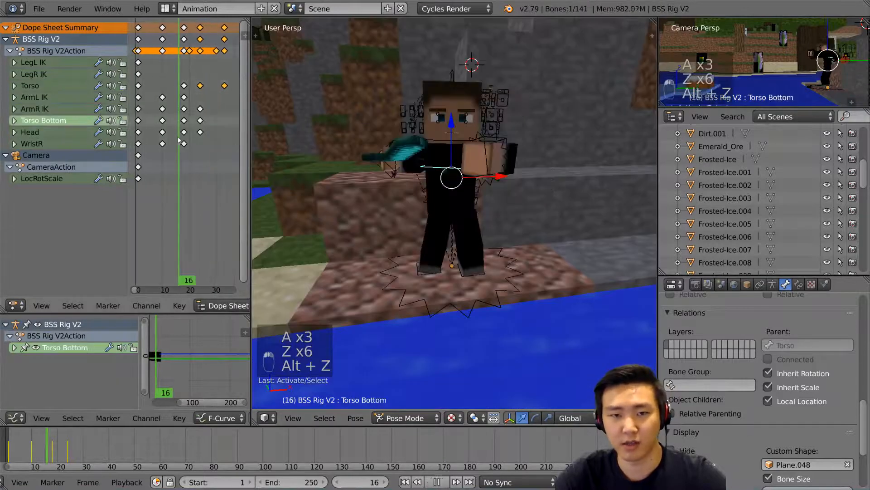
{"action": "scroll", "coordinate": [180, 135], "scroll_direction": "down", "scroll_amount": 20, "text": "alt"}
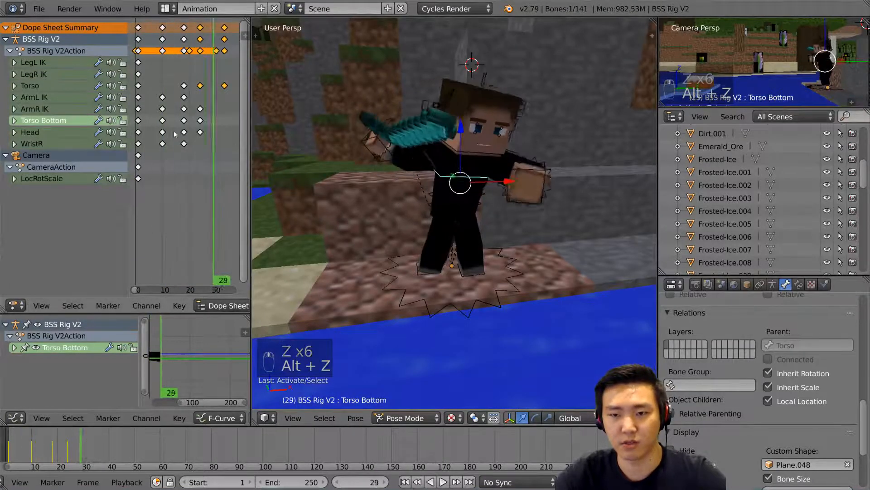
{"action": "scroll", "coordinate": [154, 127], "scroll_direction": "up", "scroll_amount": 20, "text": "alt"}
{"action": "scroll", "coordinate": [159, 124], "scroll_direction": "down", "scroll_amount": 5, "text": "alt"}
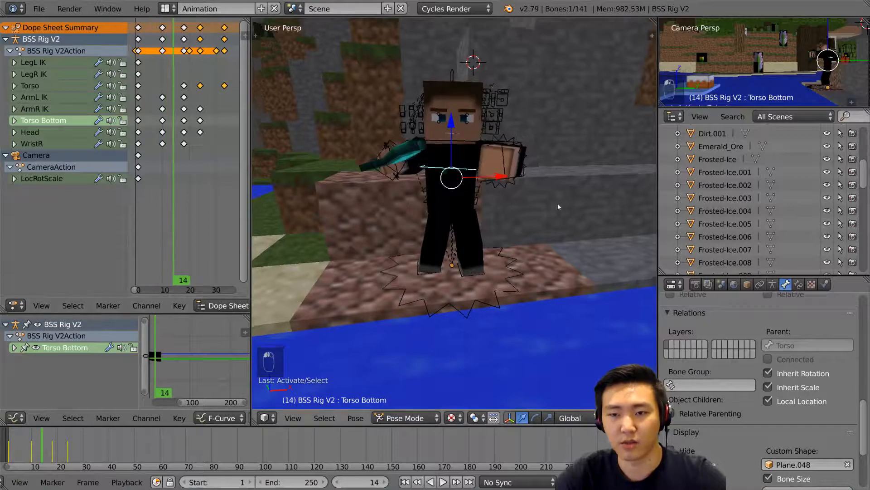
{"action": "scroll", "coordinate": [535, 203], "scroll_direction": "up", "scroll_amount": 2}
{"action": "scroll", "coordinate": [483, 196], "scroll_direction": "down", "scroll_amount": 14, "text": "alt"}
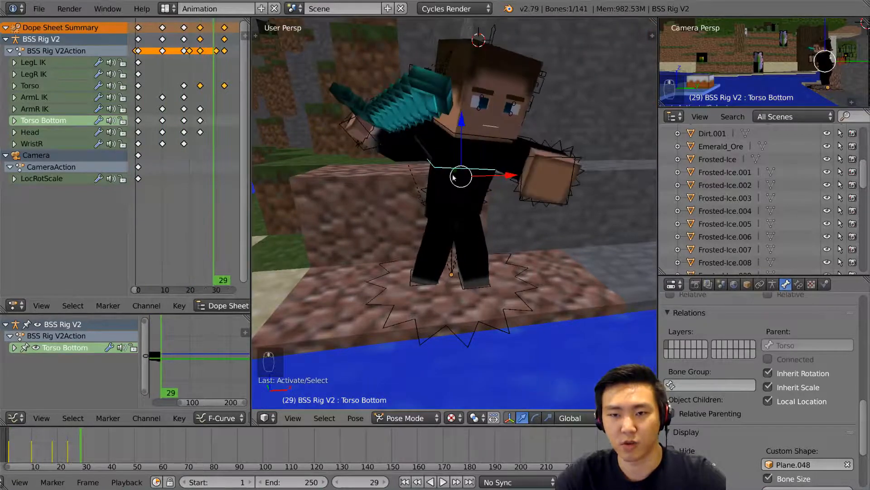
Step: Move the ArmR IK bone on frame 33 to raise the sword arm, adjusting its position from the side
{"action": "scroll", "coordinate": [382, 146], "scroll_direction": "down", "scroll_amount": 3, "text": "alt"}
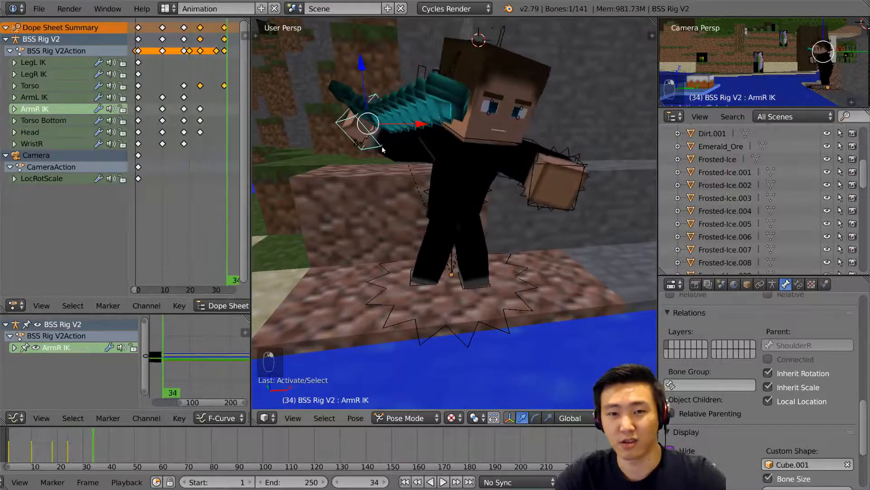
{"action": "key", "text": "g"}
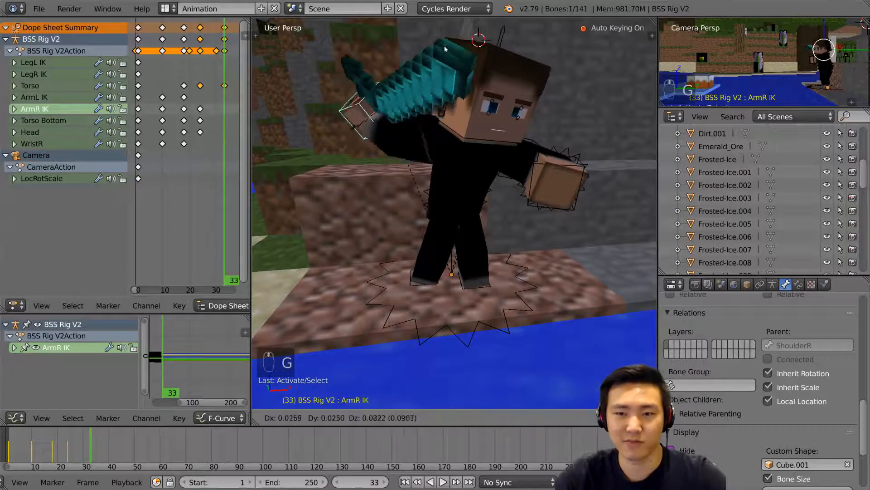
{"action": "left_click", "coordinate": [435, 73]}
{"action": "key", "text": "r"}
{"action": "key", "text": "r"}
{"action": "key", "text": "g"}
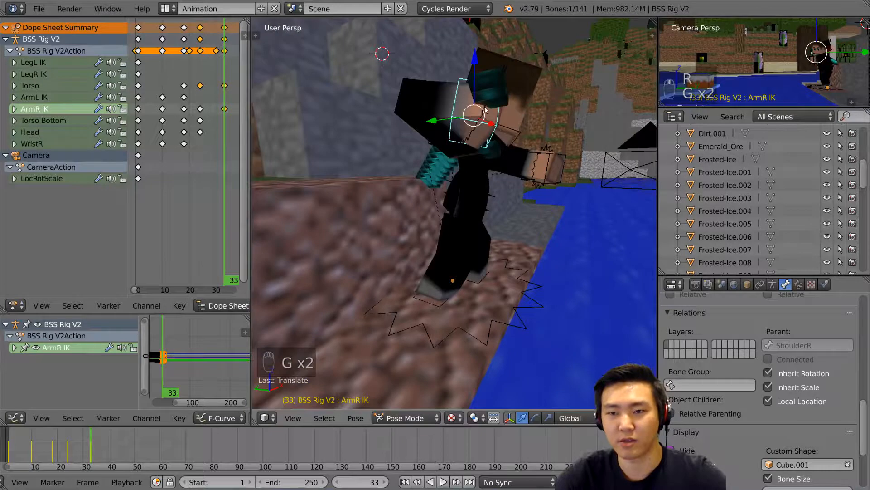
{"action": "middle_click_drag", "start_coordinate": [520, 136], "coordinate": [467, 121]}
Step: Rotate the WristR bone freely on frame 33 to re-angle the sword and scrub the frames to check it
{"action": "key", "text": "r"}
{"action": "key", "text": "r"}
{"action": "left_click", "coordinate": [537, 130]}
{"action": "middle_click_drag", "start_coordinate": [537, 129], "coordinate": [495, 139]}
{"action": "key", "text": "r"}
{"action": "key", "text": "r"}
{"action": "left_click", "coordinate": [486, 149]}
{"action": "scroll", "coordinate": [495, 139], "scroll_direction": "up", "scroll_amount": 15, "text": "alt"}
{"action": "scroll", "coordinate": [495, 139], "scroll_direction": "down", "scroll_amount": 13, "text": "alt"}
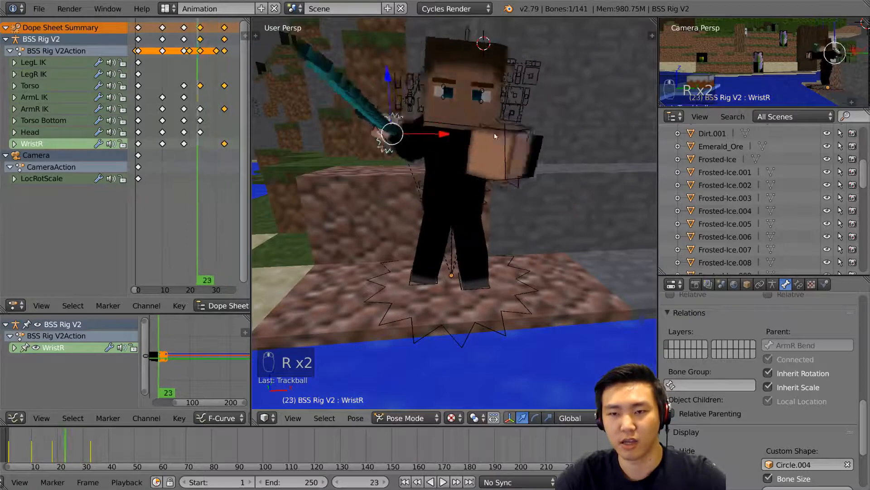
Step: Move the ArmR IK bone on frame 33 to lift the sword hand and correct its position from another angle
{"action": "scroll", "coordinate": [505, 141], "scroll_direction": "down", "scroll_amount": 1, "text": "alt"}
{"action": "middle_click_drag", "start_coordinate": [505, 138], "coordinate": [363, 91]}
{"action": "key", "text": "g"}
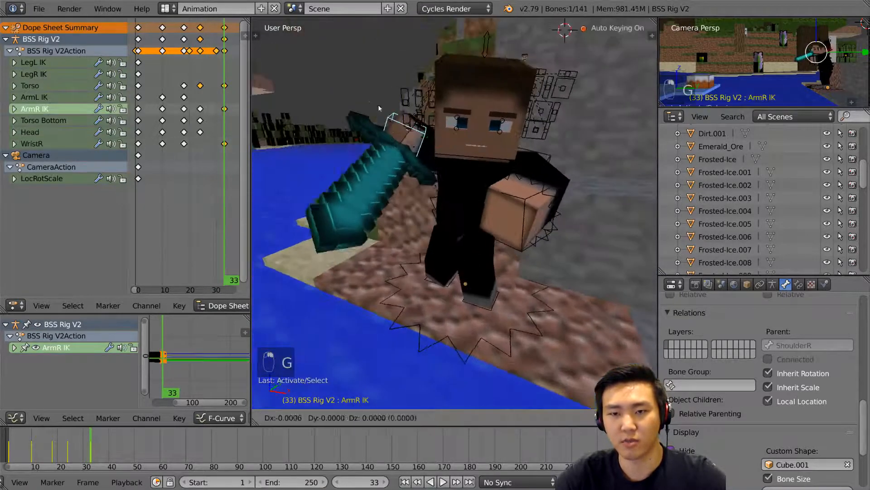
{"action": "left_click", "coordinate": [339, 48]}
{"action": "middle_click_drag", "start_coordinate": [385, 150], "coordinate": [512, 206]}
{"action": "key", "text": "g"}
{"action": "left_click", "coordinate": [321, 172]}
Step: Move the ArmR IK bone horizontally with global Z locked on frame 33, fine-tune its position and review the preceding frames
{"action": "key", "text": "g"}
{"action": "key", "text": "shift+z"}
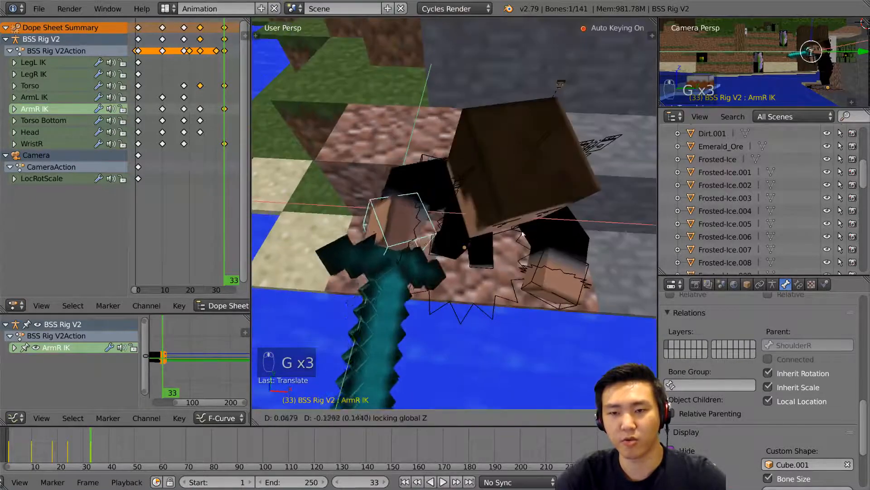
{"action": "left_click", "coordinate": [534, 240]}
{"action": "middle_click_drag", "start_coordinate": [533, 240], "coordinate": [434, 190]}
{"action": "key", "text": "g"}
{"action": "left_click", "coordinate": [473, 213]}
{"action": "scroll", "coordinate": [436, 190], "scroll_direction": "up", "scroll_amount": 9, "text": "alt"}
{"action": "scroll", "coordinate": [438, 190], "scroll_direction": "down", "scroll_amount": 12, "text": "alt"}
{"action": "left_click_drag", "start_coordinate": [229, 138], "coordinate": [194, 141]}
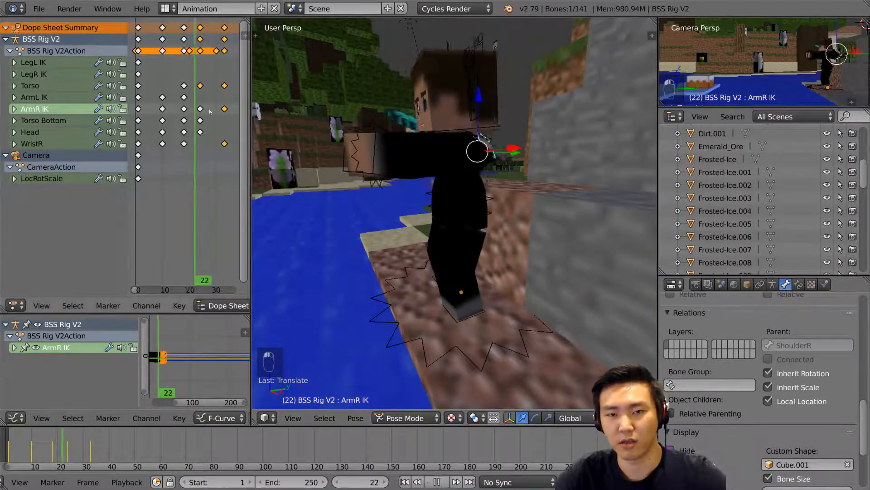
Step: Show the character from the front, reveal all bone controls and select the ArmL IK bone
{"action": "middle_click_drag", "start_coordinate": [273, 115], "coordinate": [484, 183]}
{"action": "scroll", "coordinate": [536, 151], "scroll_direction": "up", "scroll_amount": 7, "text": "alt"}
{"action": "scroll", "coordinate": [445, 155], "scroll_direction": "up", "scroll_amount": 3, "text": "alt"}
{"action": "key", "text": "a"}
{"action": "key", "text": "a"}
{"action": "key", "text": "a"}
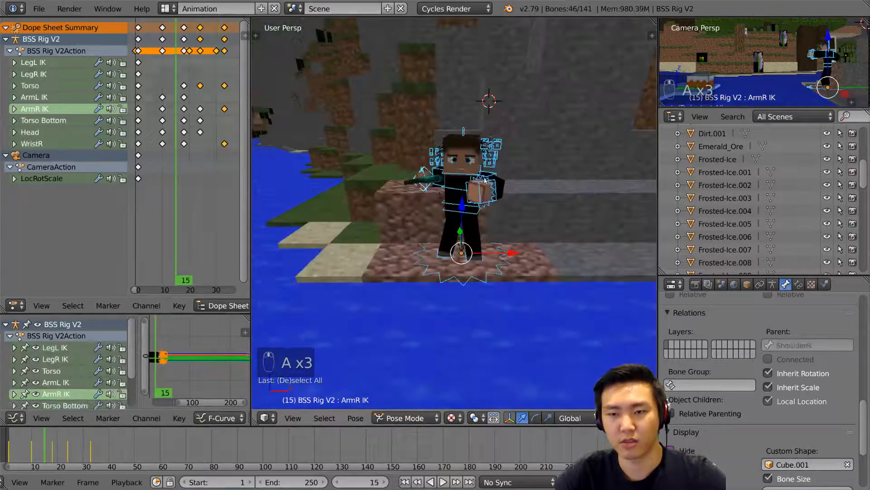
{"action": "key", "text": "z"}
{"action": "key", "text": "z"}
{"action": "key", "text": "z"}
{"action": "key", "text": "z"}
{"action": "key", "text": "z"}
{"action": "key", "text": "z"}
{"action": "key", "text": "z"}
{"action": "key", "text": "z"}
{"action": "key", "text": "z"}
{"action": "key", "text": "z"}
{"action": "key", "text": "z"}
{"action": "key", "text": "z"}
{"action": "key", "text": "z"}
{"action": "right_click", "coordinate": [484, 184]}
{"action": "key", "text": "alt+z"}
{"action": "scroll", "coordinate": [510, 198], "scroll_direction": "up", "scroll_amount": 3}
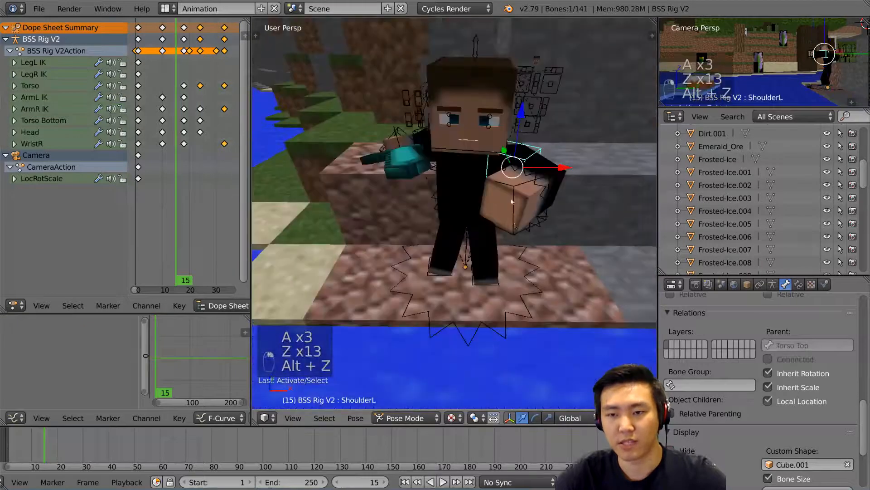
{"action": "right_click", "coordinate": [510, 219]}
Step: Move the ArmL IK bone on frame 26 to swing the left hand outward and back
{"action": "key", "text": "z"}
{"action": "key", "text": "z"}
{"action": "key", "text": "z"}
{"action": "key", "text": "z"}
{"action": "key", "text": "z"}
{"action": "key", "text": "z"}
{"action": "key", "text": "z"}
{"action": "key", "text": "z"}
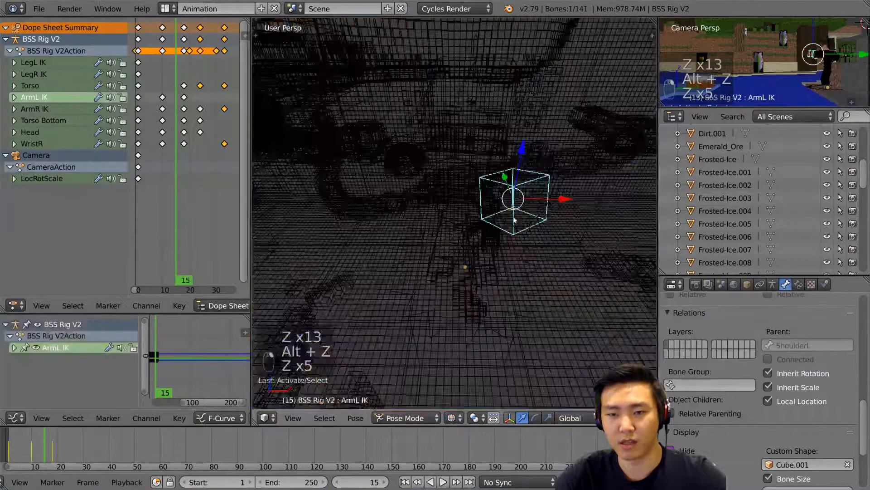
{"action": "key", "text": "alt+z"}
{"action": "middle_click_drag", "start_coordinate": [527, 189], "coordinate": [515, 219]}
{"action": "scroll", "coordinate": [526, 200], "scroll_direction": "up", "scroll_amount": 6, "text": "alt"}
{"action": "scroll", "coordinate": [526, 200], "scroll_direction": "down", "scroll_amount": 11, "text": "alt"}
{"action": "scroll", "coordinate": [526, 200], "scroll_direction": "down", "scroll_amount": 6, "text": "alt"}
{"action": "key", "text": "g"}
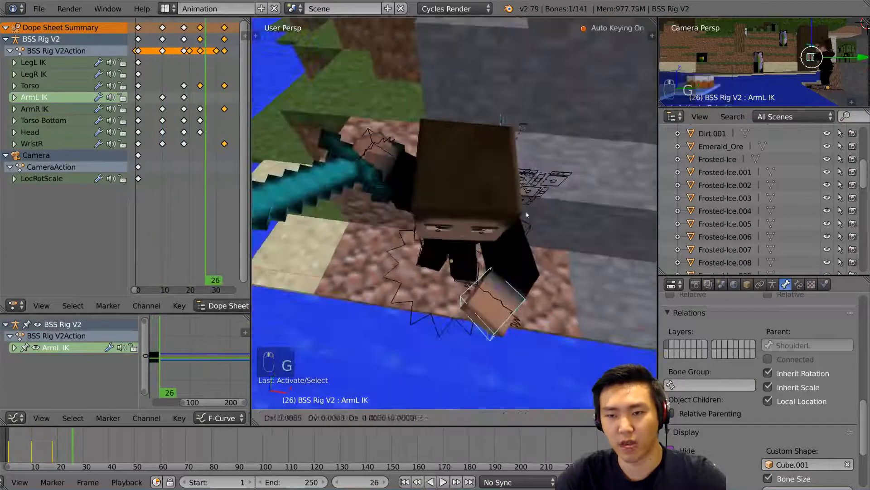
{"action": "left_click", "coordinate": [570, 190]}
Step: Scrub and play the animation from the front and side to examine the left arm's motion
{"action": "scroll", "coordinate": [567, 189], "scroll_direction": "up", "scroll_amount": 11, "text": "alt"}
{"action": "scroll", "coordinate": [567, 188], "scroll_direction": "down", "scroll_amount": 10, "text": "alt"}
{"action": "middle_click_drag", "start_coordinate": [568, 190], "coordinate": [475, 169]}
{"action": "key", "text": "alt+a"}
{"action": "key", "text": "alt+a"}
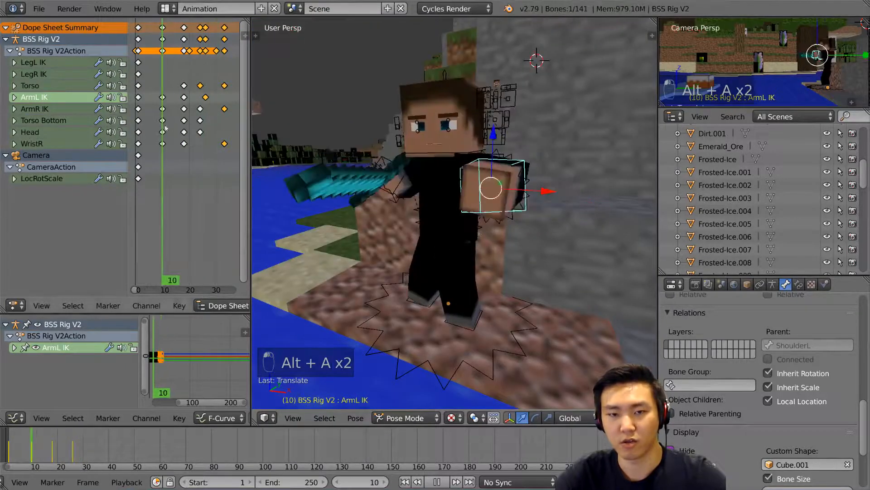
{"action": "middle_click_drag", "start_coordinate": [545, 146], "coordinate": [483, 152]}
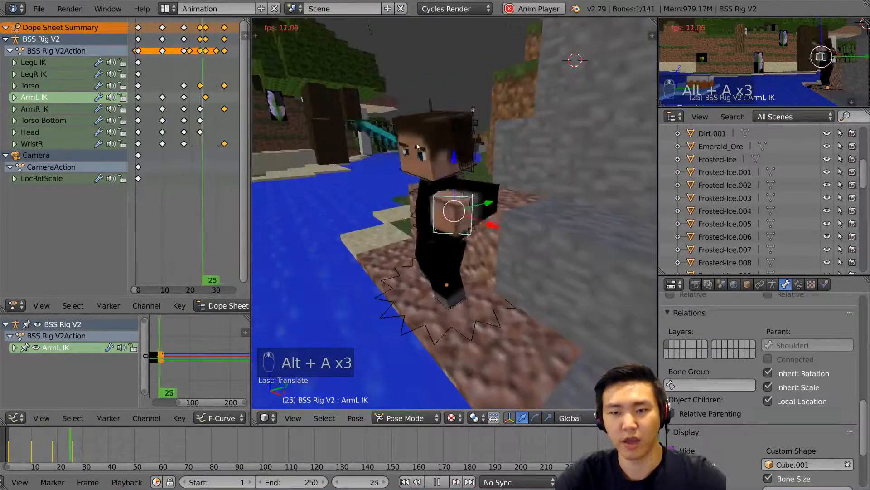
{"action": "key", "text": "alt+a"}
{"action": "key", "text": "alt+a"}
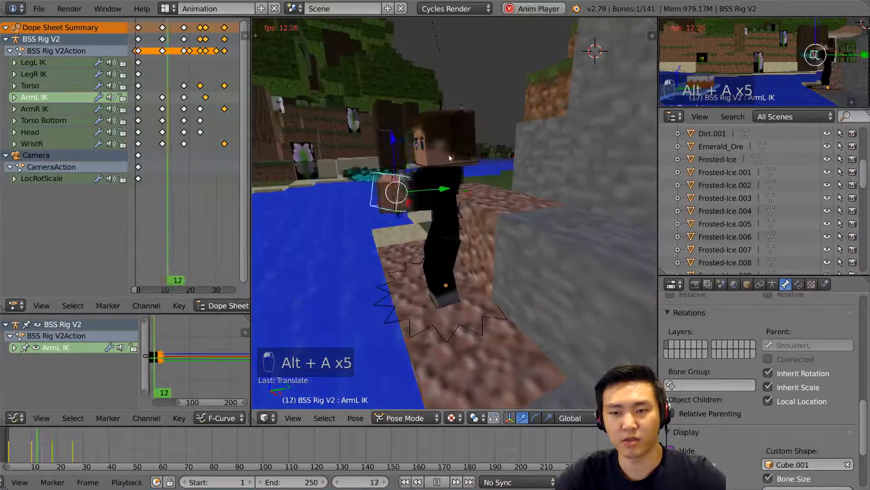
Step: Select the Torso bone through the wireframe display, restore the textured view and save the file
{"action": "left_click", "coordinate": [161, 133]}
{"action": "key", "text": "z"}
{"action": "key", "text": "a"}
{"action": "key", "text": "a"}
{"action": "key", "text": "a"}
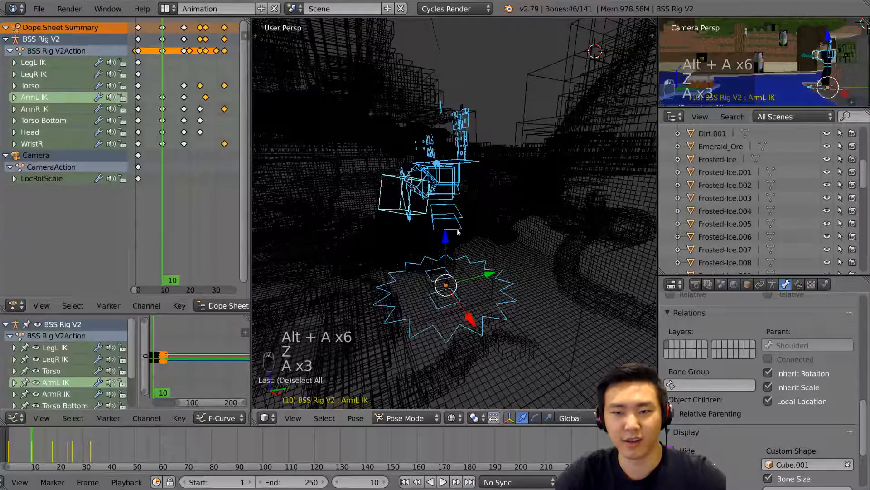
{"action": "right_click", "coordinate": [458, 231]}
{"action": "key", "text": "z"}
{"action": "key", "text": "z"}
{"action": "key", "text": "z"}
{"action": "key", "text": "alt+z"}
{"action": "middle_click_drag", "start_coordinate": [456, 230], "coordinate": [433, 224]}
{"action": "key", "text": "ctrl+s"}
{"action": "left_click", "coordinate": [431, 224]}
{"action": "left_click_drag", "start_coordinate": [163, 131], "coordinate": [192, 128]}
{"action": "left_click", "coordinate": [143, 131]}
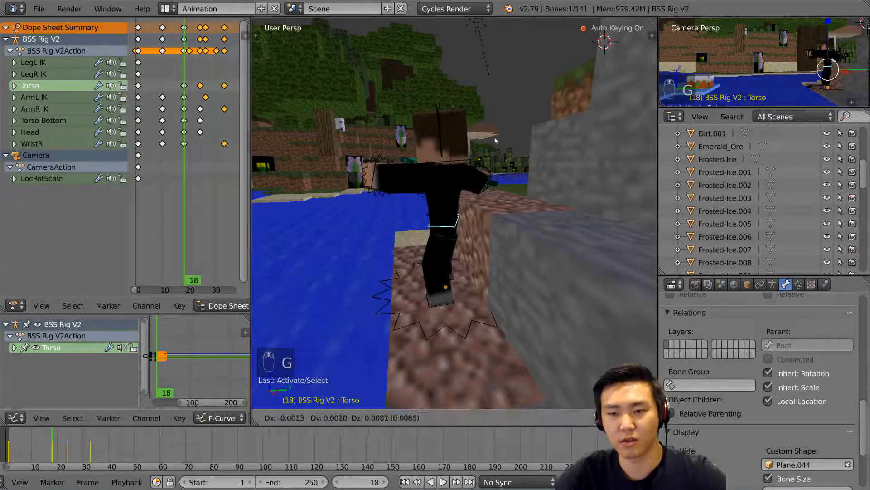
{"action": "right_click", "coordinate": [495, 140]}
{"action": "key", "text": "g"}
{"action": "right_click", "coordinate": [495, 140]}
Step: Nudge the Torso bone's position on frame 1, and play and scrub the animation to check the motion
{"action": "left_click", "coordinate": [141, 92]}
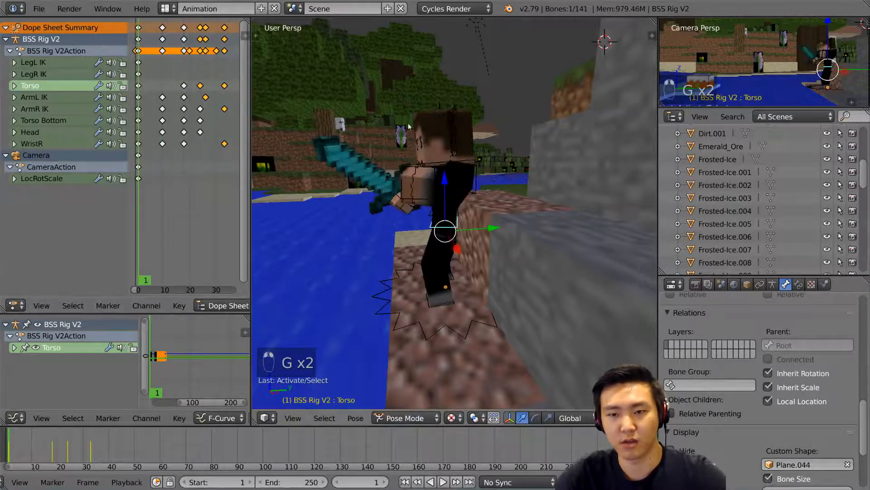
{"action": "left_click", "coordinate": [429, 115]}
{"action": "key", "text": "alt+a"}
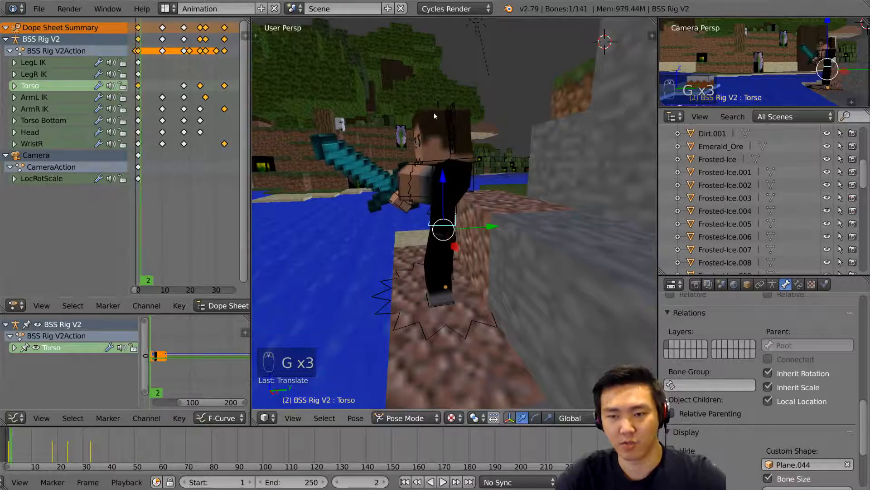
{"action": "key", "text": "alt+a"}
{"action": "left_click_drag", "start_coordinate": [131, 101], "coordinate": [198, 110]}
Step: Select the ArmR IK bone and reposition it on frame 33 to adjust the sword hand's end pose
{"action": "middle_click_drag", "start_coordinate": [342, 156], "coordinate": [371, 174]}
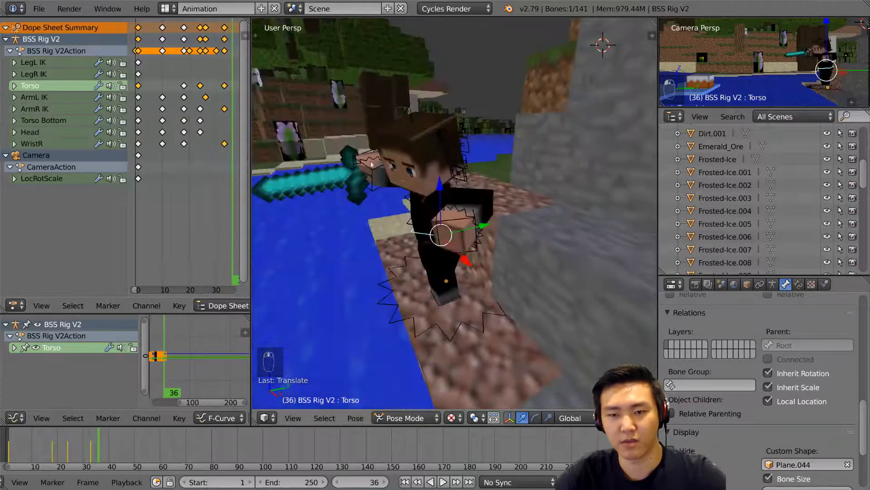
{"action": "key", "text": "a"}
{"action": "key", "text": "a"}
{"action": "key", "text": "a"}
{"action": "right_click", "coordinate": [371, 174]}
{"action": "key", "text": "z"}
{"action": "key", "text": "z"}
{"action": "key", "text": "z"}
{"action": "key", "text": "z"}
{"action": "key", "text": "z"}
{"action": "key", "text": "alt+z"}
{"action": "middle_click_drag", "start_coordinate": [218, 108], "coordinate": [193, 107]}
{"action": "left_click_drag", "start_coordinate": [193, 107], "coordinate": [184, 107]}
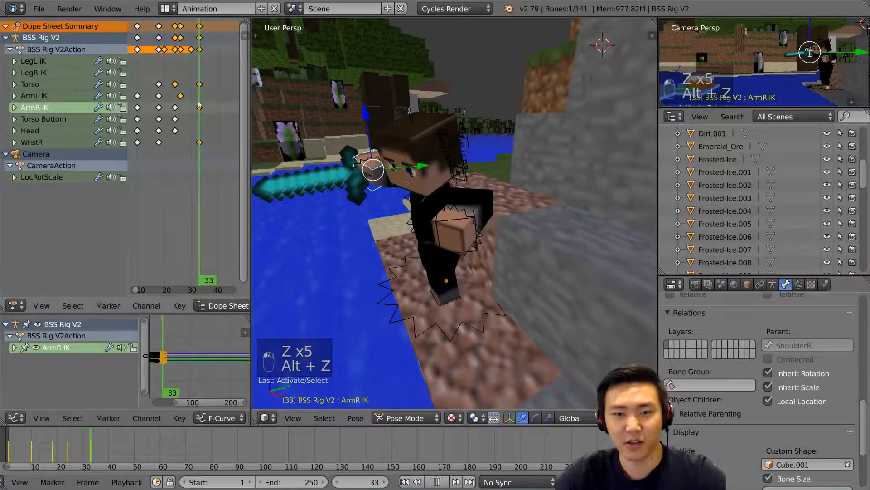
{"action": "middle_click_drag", "start_coordinate": [412, 156], "coordinate": [424, 169]}
{"action": "key", "text": "g"}
{"action": "right_click", "coordinate": [433, 191]}
{"action": "middle_click_drag", "start_coordinate": [425, 168], "coordinate": [456, 218]}
{"action": "key", "text": "g"}
{"action": "left_click", "coordinate": [480, 223]}
Step: Select the Torso Bottom bone on frame 33 and clear its rotation
{"action": "key", "text": "z"}
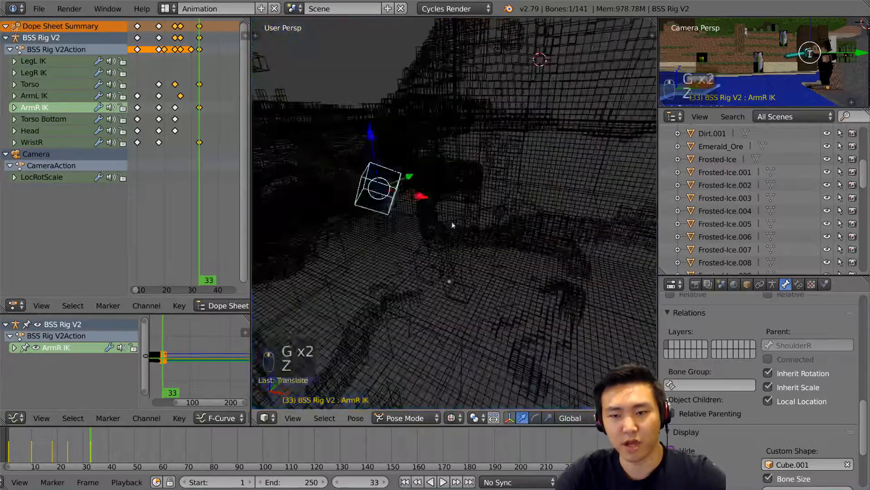
{"action": "key", "text": "a"}
{"action": "key", "text": "a"}
{"action": "key", "text": "a"}
{"action": "right_click", "coordinate": [438, 214]}
{"action": "key", "text": "z"}
{"action": "key", "text": "z"}
{"action": "key", "text": "z"}
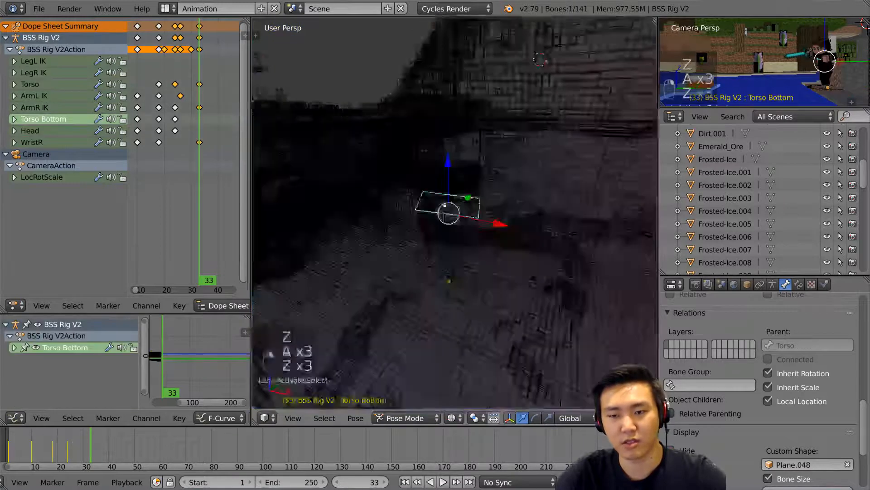
{"action": "key", "text": "alt+z"}
{"action": "key", "text": "alt+r"}
Step: Reselect the sword hand's ArmR IK bone and move it twice on frame 33 to refine the extended arm
{"action": "middle_click_drag", "start_coordinate": [481, 187], "coordinate": [438, 186]}
{"action": "key", "text": "a"}
{"action": "key", "text": "a"}
{"action": "key", "text": "a"}
{"action": "right_click", "coordinate": [386, 197]}
{"action": "middle_click_drag", "start_coordinate": [386, 197], "coordinate": [365, 186]}
{"action": "key", "text": "g"}
{"action": "left_click", "coordinate": [409, 216]}
{"action": "key", "text": "g"}
{"action": "left_click", "coordinate": [309, 67]}
Step: Try rotating the sword hand's control on frame 33 and move it slightly to finish the arm pose
{"action": "middle_click_drag", "start_coordinate": [309, 68], "coordinate": [454, 128]}
{"action": "key", "text": "r"}
{"action": "right_click", "coordinate": [403, 135]}
{"action": "key", "text": "r"}
{"action": "right_click", "coordinate": [396, 136]}
{"action": "key", "text": "g"}
{"action": "left_click", "coordinate": [417, 139]}
Step: Rotate the Head bone on frame 33 to turn the face toward the sword
{"action": "right_click", "coordinate": [447, 138]}
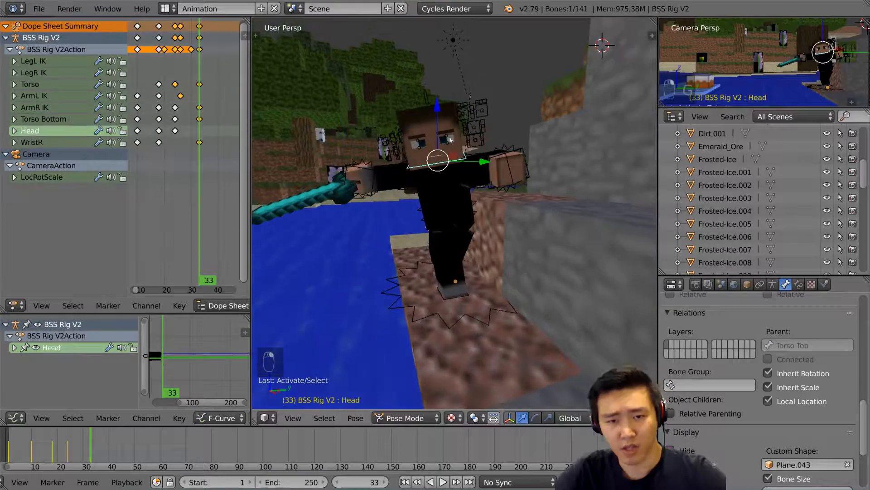
{"action": "key", "text": "z"}
{"action": "key", "text": "z"}
{"action": "key", "text": "z"}
{"action": "key", "text": "alt+z"}
{"action": "key", "text": "r"}
{"action": "mouse_move", "coordinate": [474, 158]}
{"action": "middle_mouse_down"}
{"action": "mouse_move", "coordinate": [522, 193]}
{"action": "mouse_move", "coordinate": [527, 176]}
{"action": "middle_mouse_up"}
{"action": "key", "text": "z"}
{"action": "left_click", "coordinate": [513, 193]}
{"action": "key", "text": "r"}
{"action": "key", "text": "r"}
{"action": "left_click", "coordinate": [531, 161]}
Step: Move the ArmL IK bone horizontally on frame 33 with global Z locked
{"action": "middle_click_drag", "start_coordinate": [529, 165], "coordinate": [486, 202]}
{"action": "right_click", "coordinate": [486, 203]}
{"action": "key", "text": "g"}
{"action": "key", "text": "shift+z"}
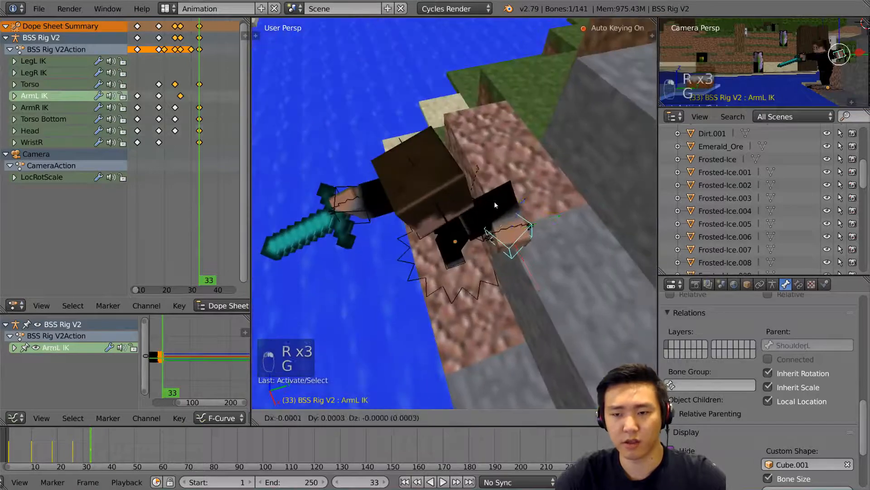
{"action": "left_click", "coordinate": [504, 176]}
Step: Scrub and play the animation from the side and front to examine the whole sword swing
{"action": "middle_click_drag", "start_coordinate": [505, 175], "coordinate": [494, 129]}
{"action": "scroll", "coordinate": [494, 128], "scroll_direction": "up", "scroll_amount": 20, "text": "alt"}
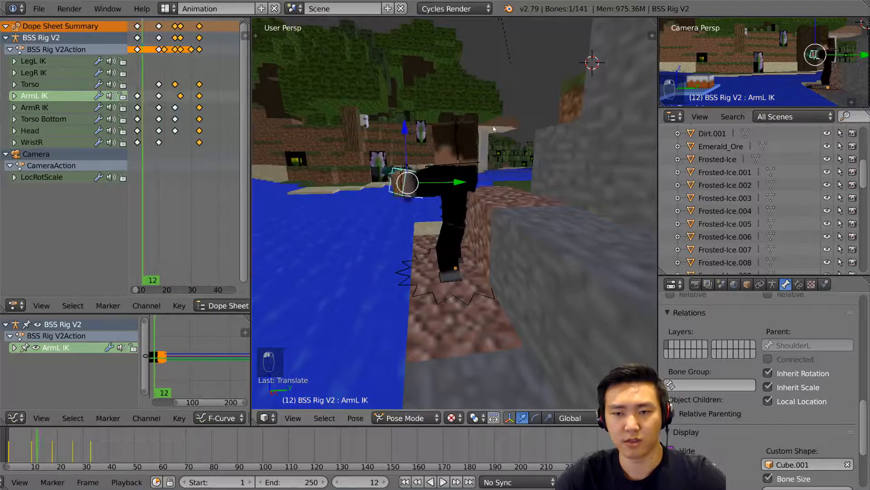
{"action": "key", "text": "alt+a"}
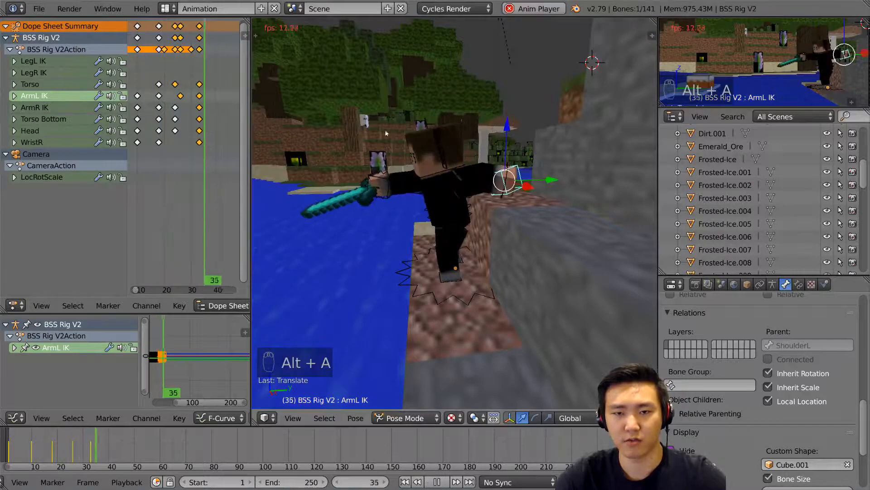
{"action": "key", "text": "alt+a"}
{"action": "key", "text": "alt+a"}
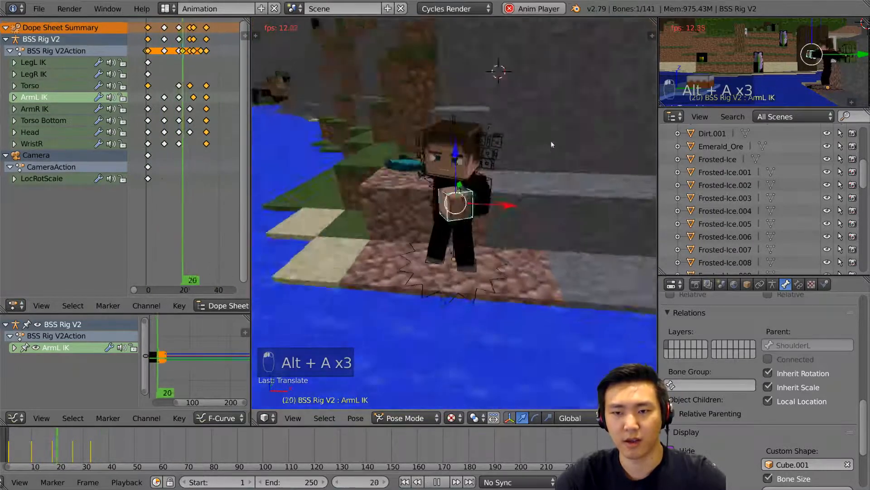
{"action": "key", "text": "alt+a"}
{"action": "key", "text": "alt+a"}
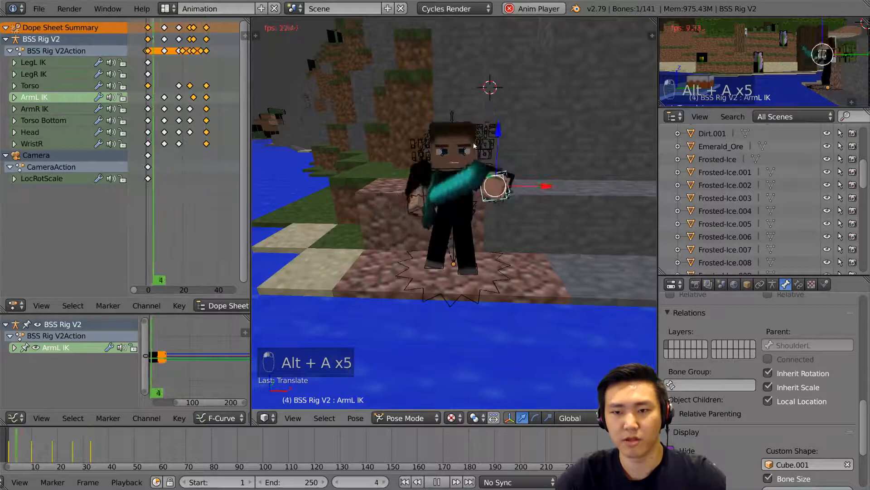
{"action": "key", "text": "alt+a"}
{"action": "key", "text": "alt+a"}
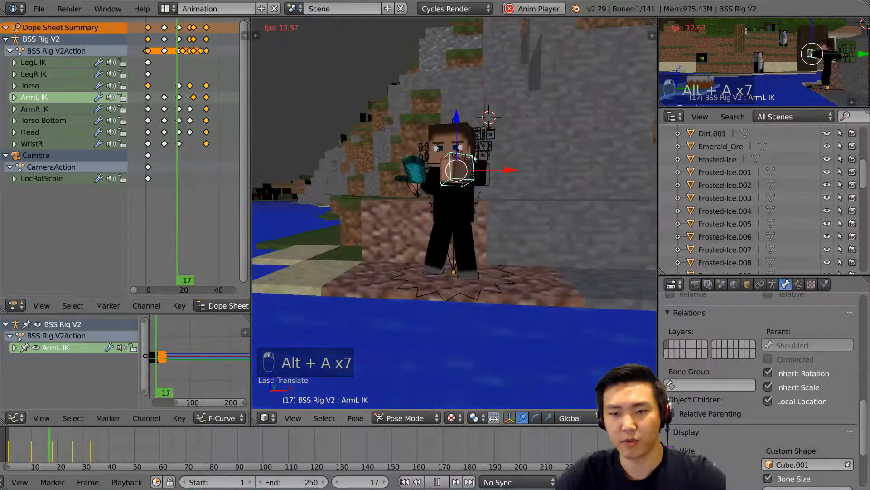
{"action": "key", "text": "alt+a"}
Step: Select the Torso Bottom bone, clear its rotation on frame 1 and rotate it around the global Z axis
{"action": "key", "text": "a"}
{"action": "key", "text": "a"}
{"action": "key", "text": "a"}
{"action": "key", "text": "a"}
{"action": "key", "text": "z"}
{"action": "right_click", "coordinate": [446, 187]}
{"action": "middle_click_drag", "start_coordinate": [446, 187], "coordinate": [470, 192]}
{"action": "scroll", "coordinate": [470, 192], "scroll_direction": "up", "scroll_amount": 4}
{"action": "key", "text": "z"}
{"action": "key", "text": "alt+z"}
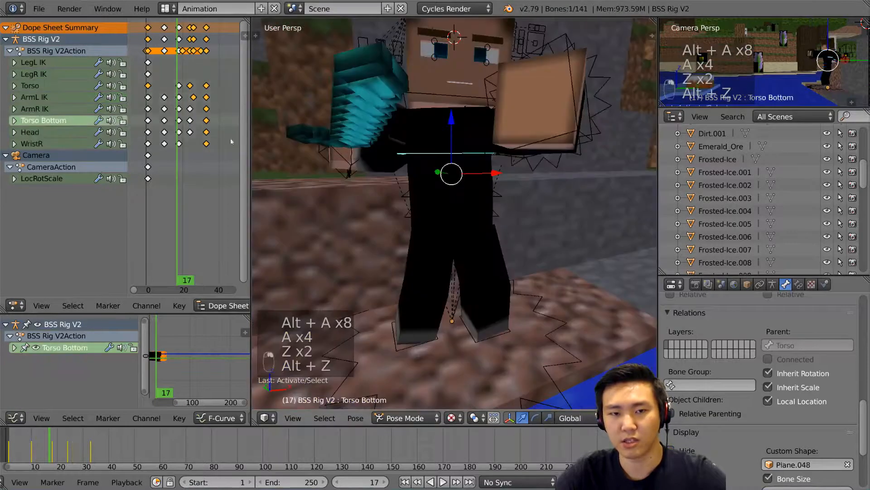
{"action": "left_click", "coordinate": [144, 137]}
{"action": "middle_click_drag", "start_coordinate": [578, 134], "coordinate": [594, 175]}
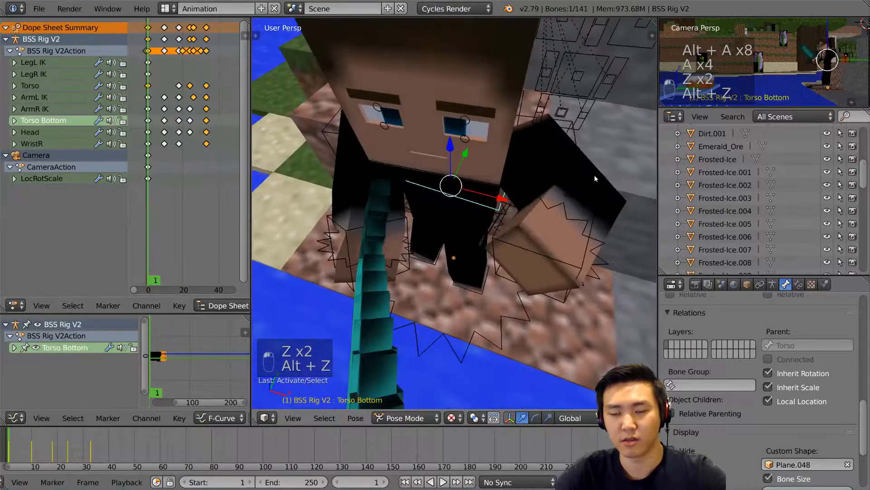
{"action": "key", "text": "alt+r"}
{"action": "key", "text": "r"}
{"action": "key", "text": "r"}
{"action": "key", "text": "r"}
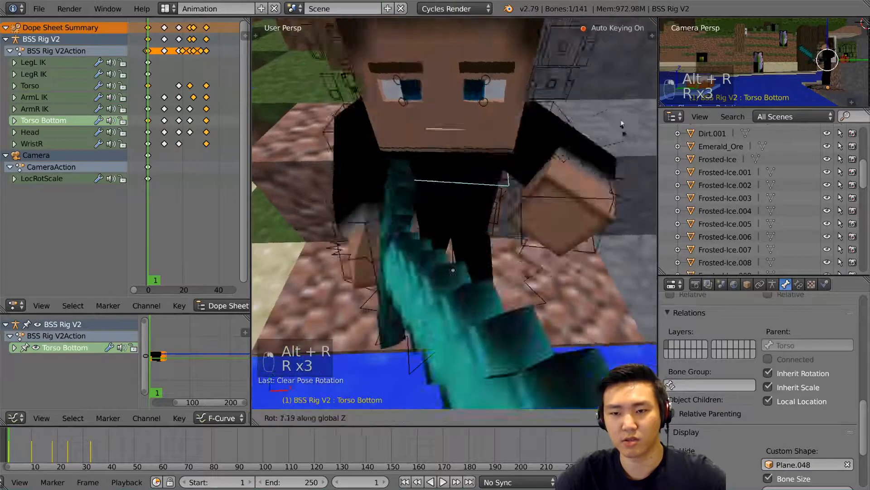
{"action": "left_click", "coordinate": [615, 103]}
Step: Rotate the Torso Bottom bone around global Z on frame 10 and play the animation to check the twist
{"action": "key", "text": "Up"}
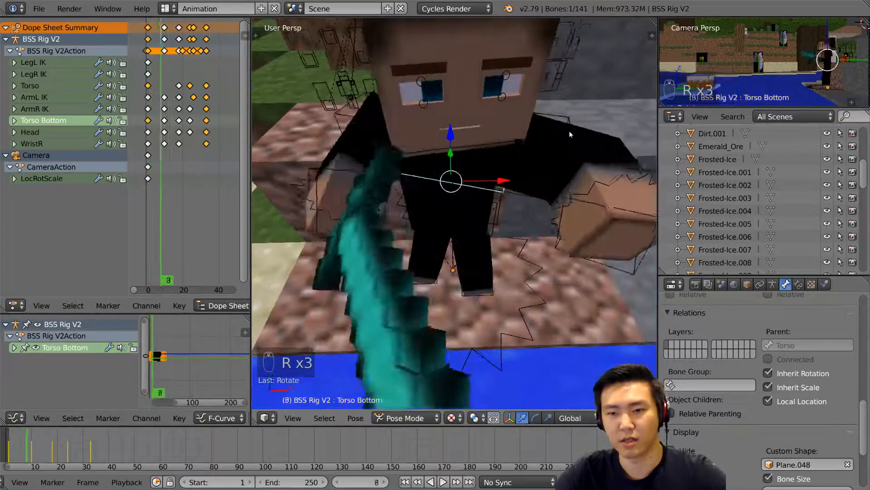
{"action": "key", "text": "Right"}
{"action": "key", "text": "r"}
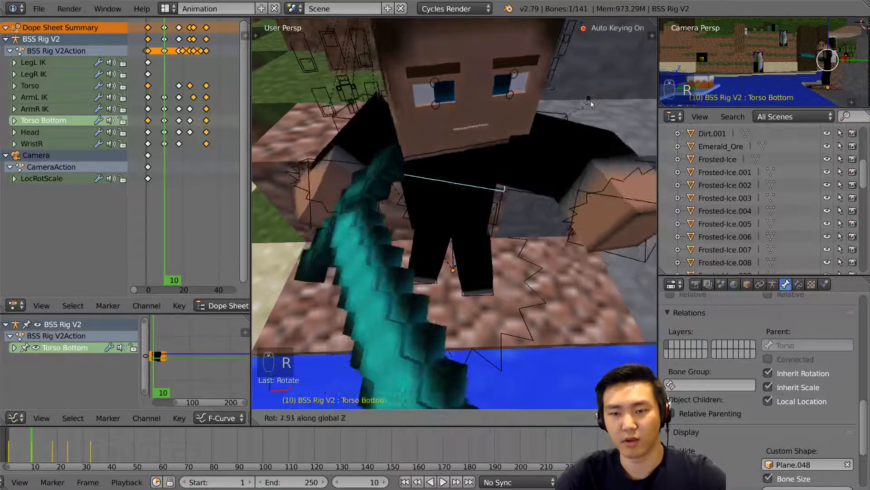
{"action": "left_click", "coordinate": [598, 105]}
{"action": "key", "text": "alt+a"}
{"action": "key", "text": "alt+a"}
{"action": "key", "text": "alt+a"}
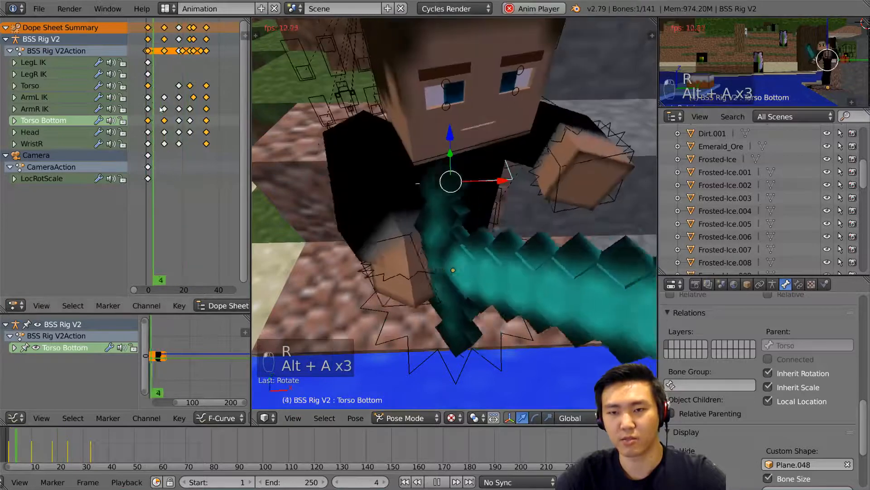
{"action": "key", "text": "alt+a"}
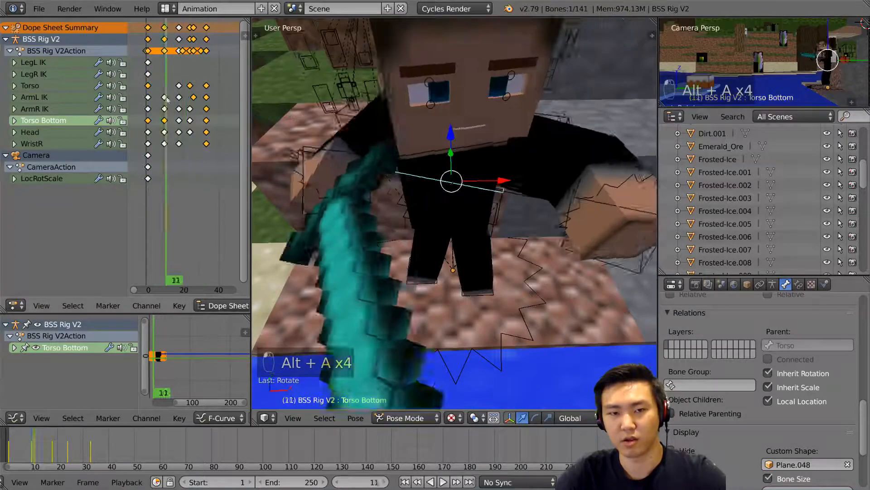
Step: Clear the Torso Bottom bone's rotation at the start of the swing and rotate it again after a playback check
{"action": "key", "text": "r"}
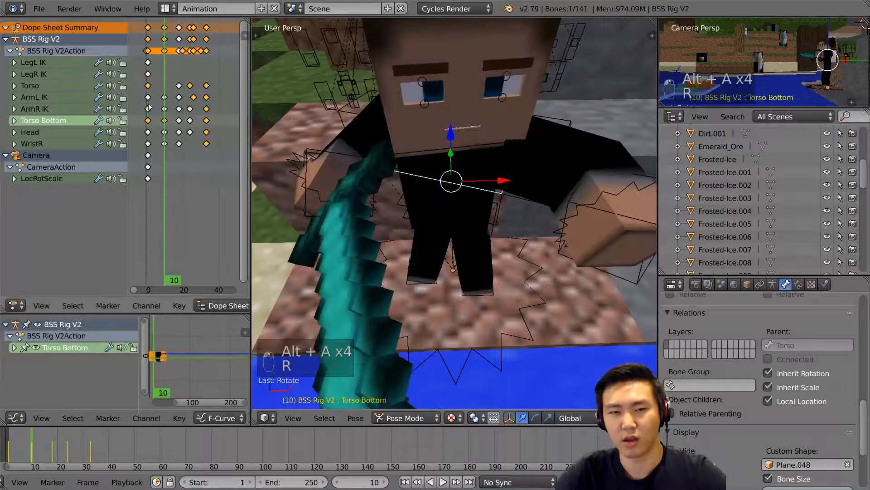
{"action": "key", "text": "alt+r"}
{"action": "key", "text": "r"}
{"action": "key", "text": "alt+a"}
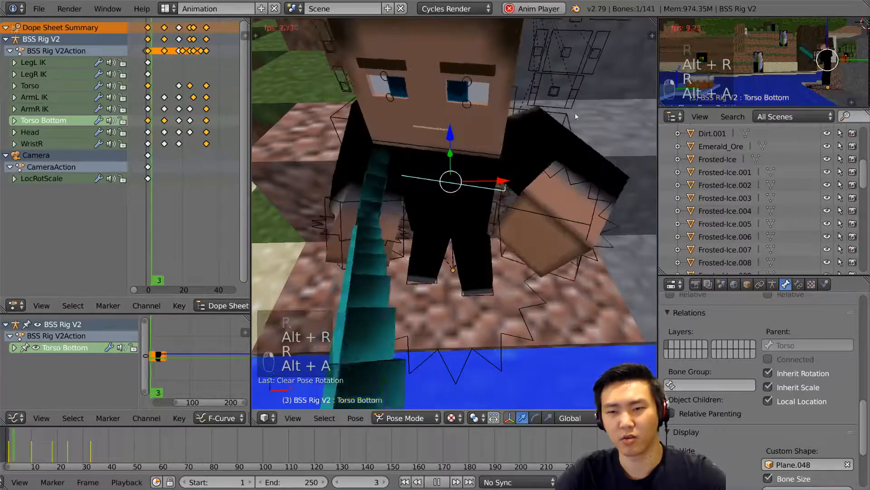
{"action": "key", "text": "alt+a"}
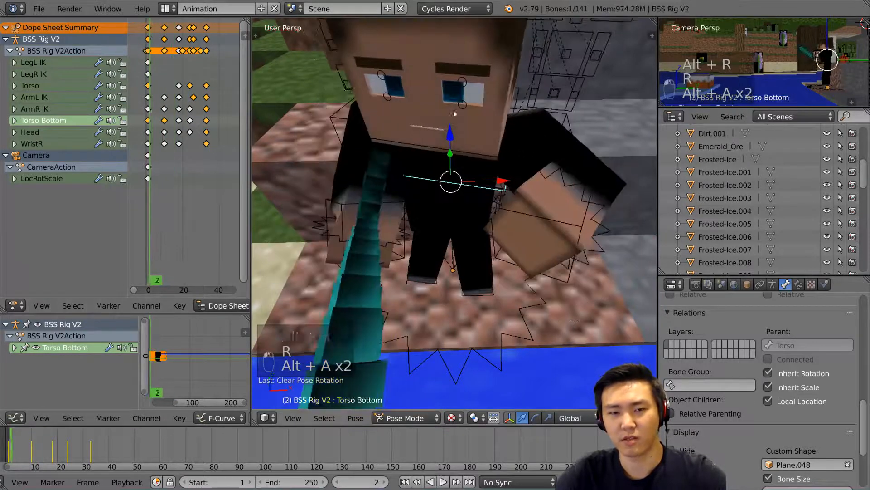
{"action": "key", "text": "r"}
{"action": "left_click", "coordinate": [546, 78]}
Step: Play the animation from the front and side to review the torso twist through the swing
{"action": "key", "text": "alt+a"}
{"action": "key", "text": "alt+a"}
{"action": "key", "text": "alt+a"}
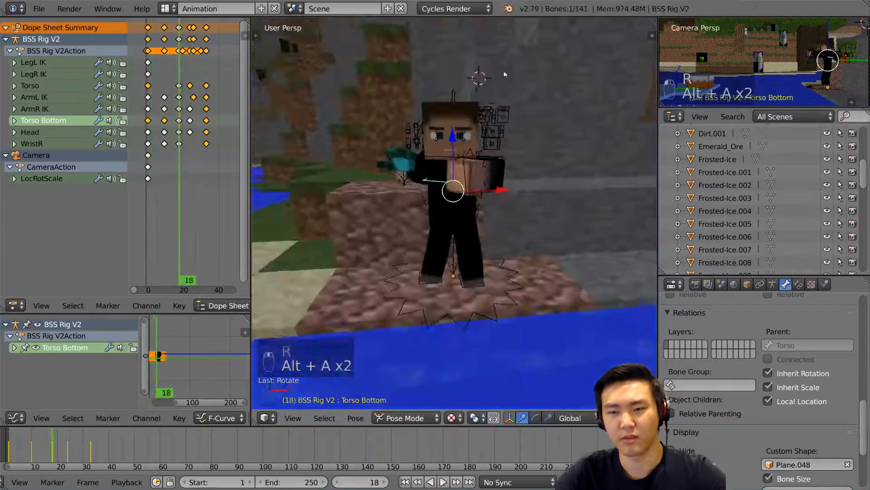
{"action": "key", "text": "alt+a"}
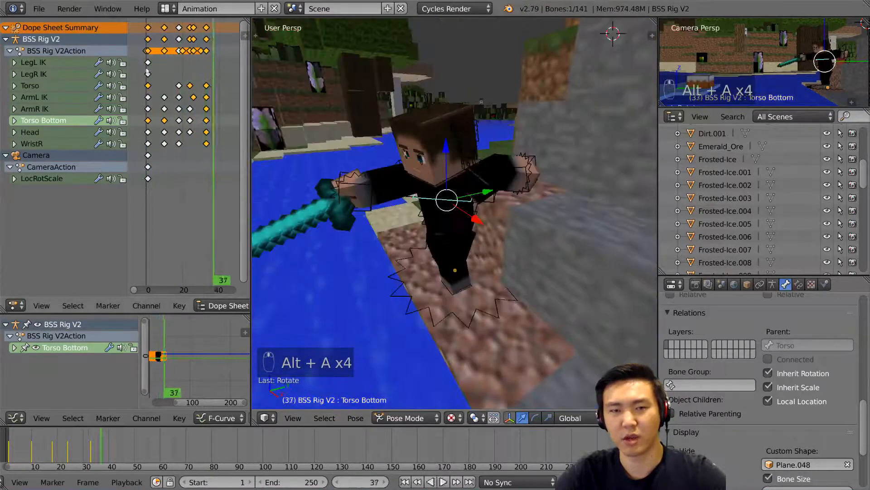
{"action": "key", "text": "shift+Left"}
{"action": "key", "text": "alt+a"}
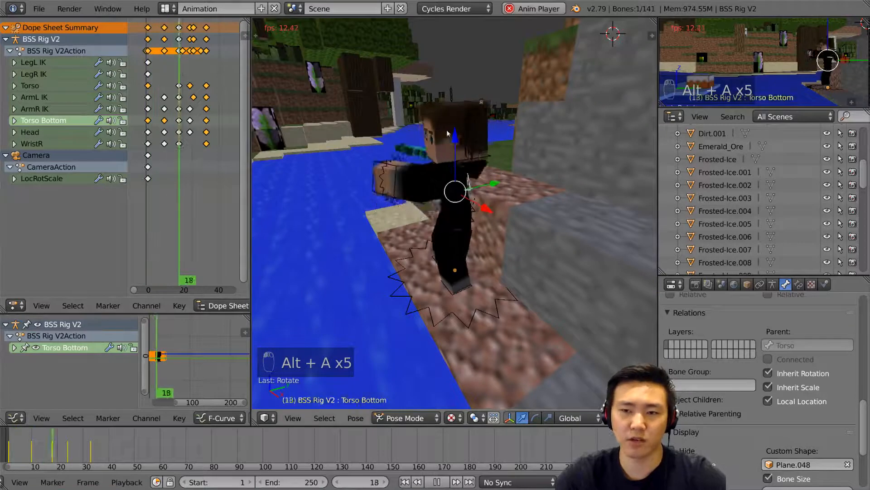
{"action": "key", "text": "alt+a"}
Step: Select all bone controls of the rig and save the file
{"action": "key", "text": "a"}
{"action": "key", "text": "a"}
{"action": "key", "text": "a"}
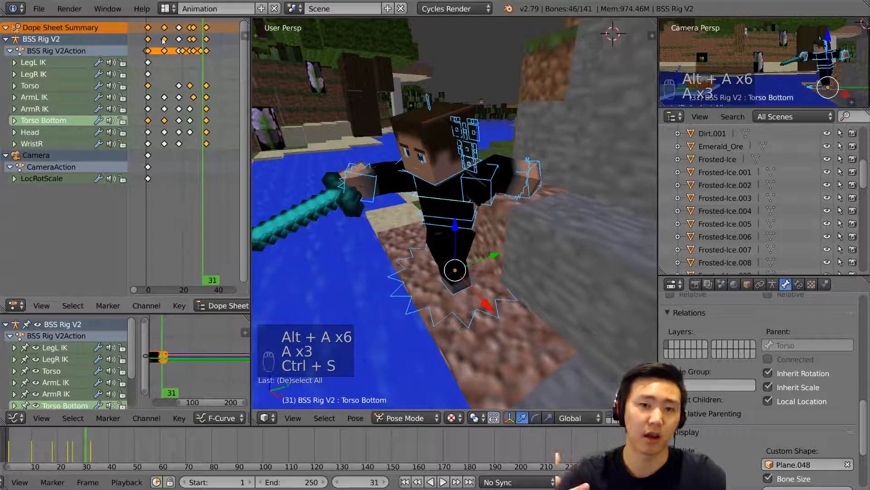
Step: Select all keyframes, scale them toward frame 1 so the swing ends around frame 20, and play the faster animation
{"action": "middle_click_drag", "start_coordinate": [170, 40], "coordinate": [186, 50]}
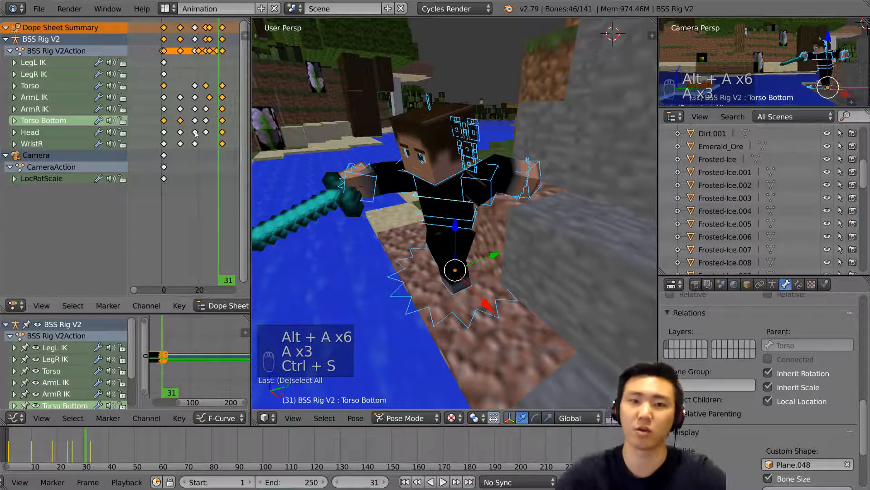
{"action": "left_click", "coordinate": [164, 27]}
{"action": "scroll", "coordinate": [165, 33], "scroll_direction": "right", "scroll_amount": 1, "text": "ctrl"}
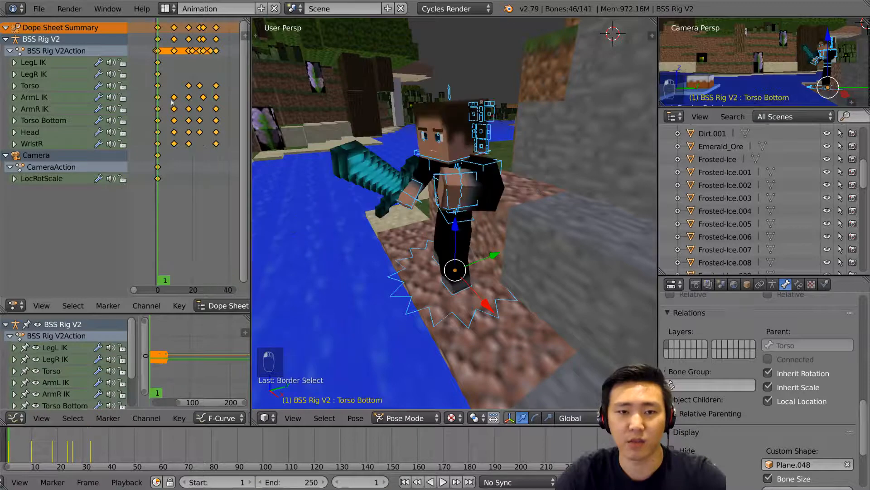
{"action": "middle_click_drag", "start_coordinate": [215, 96], "coordinate": [201, 96]}
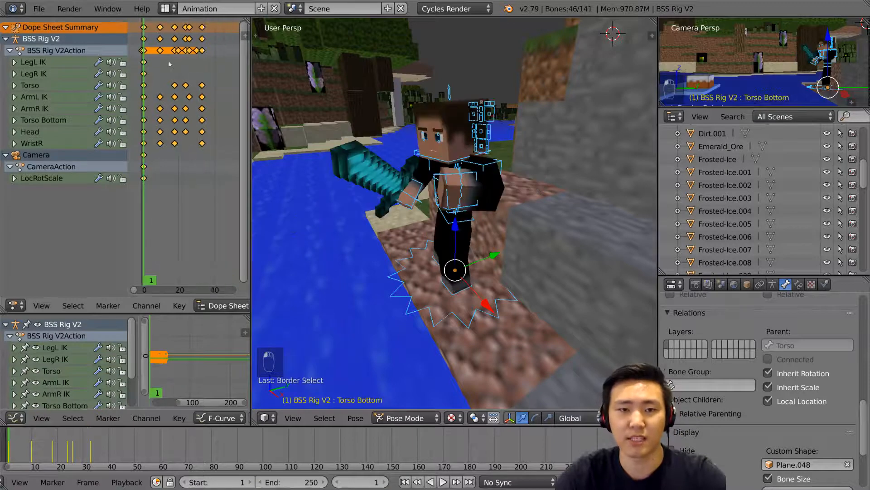
{"action": "middle_click_drag", "start_coordinate": [173, 68], "coordinate": [180, 69]}
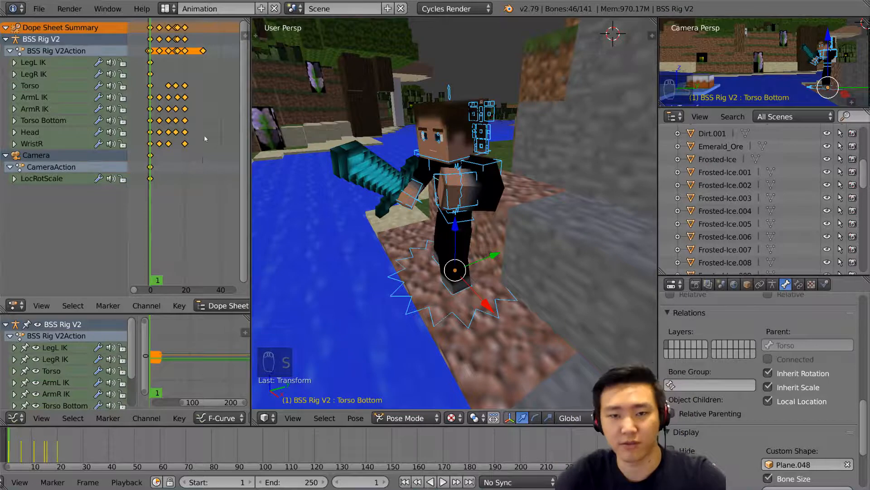
{"action": "key", "text": "alt+a"}
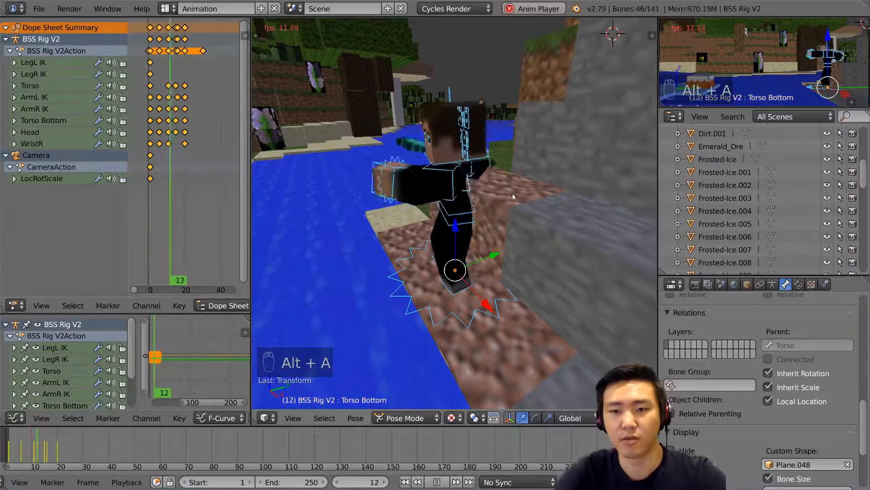
{"action": "key", "text": "alt+a"}
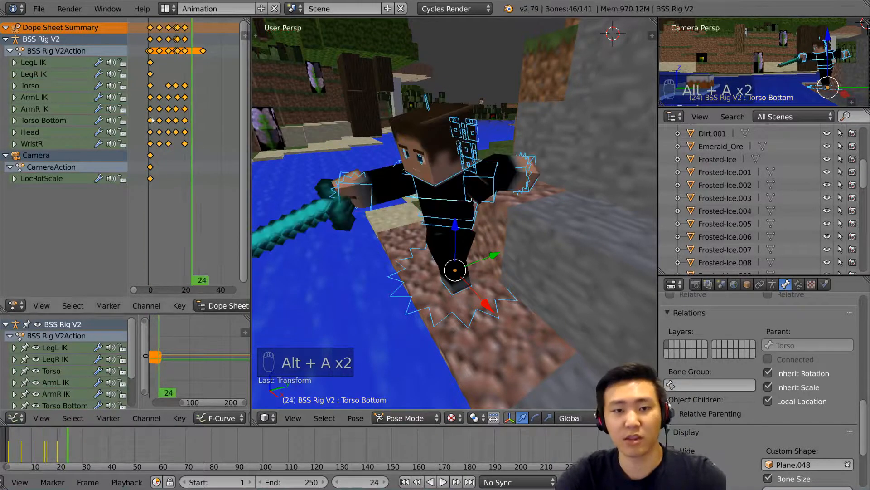
Step: Scale the selected keyframes toward frame 1 so the swing ends at frame 11, and play the faster animation
{"action": "left_click", "coordinate": [152, 120]}
{"action": "key", "text": "Left"}
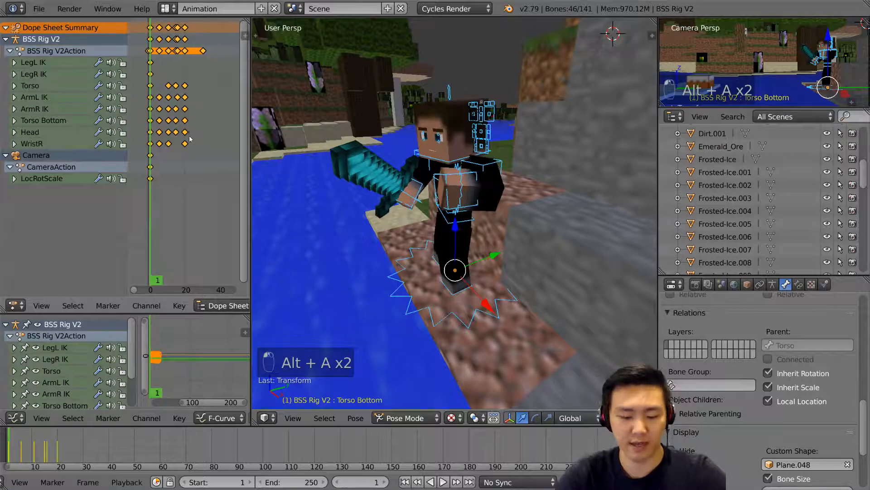
{"action": "key", "text": "s"}
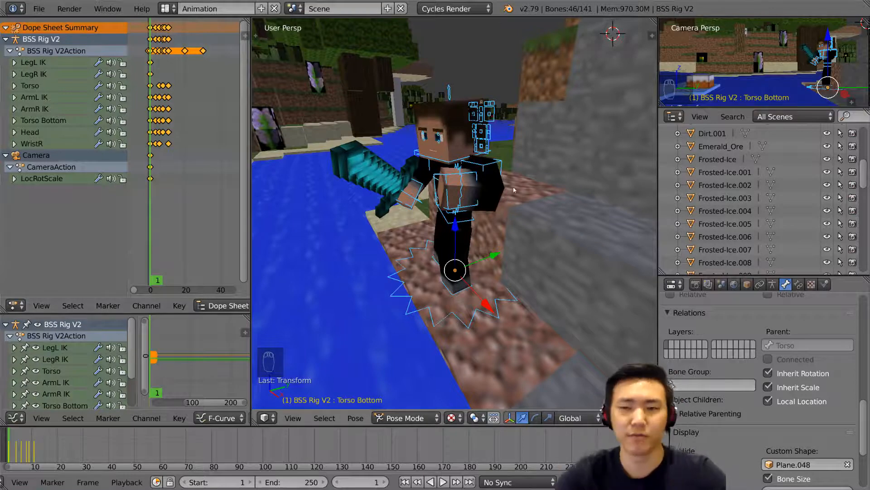
{"action": "key", "text": "alt+a"}
{"action": "key", "text": "alt+a"}
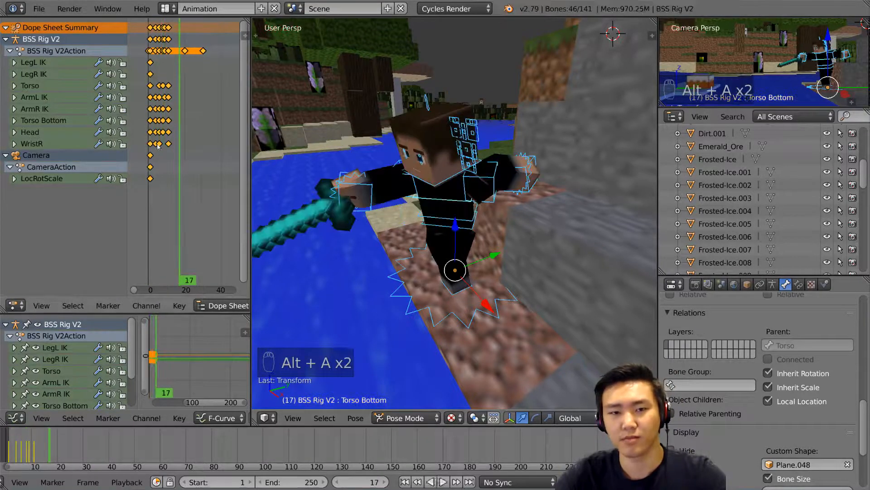
{"action": "key", "text": "alt+a"}
{"action": "key", "text": "alt+a"}
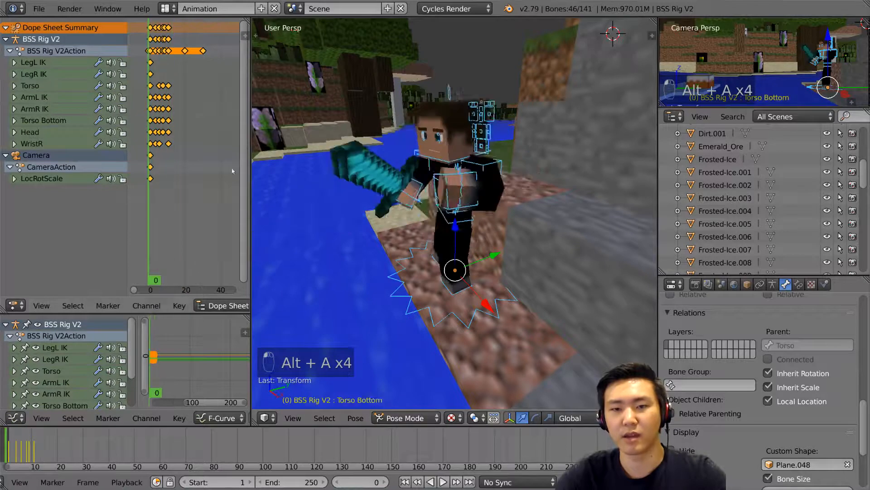
Step: Deselect all bones and play the animation from behind the character
{"action": "key", "text": "a"}
{"action": "key", "text": "alt+a"}
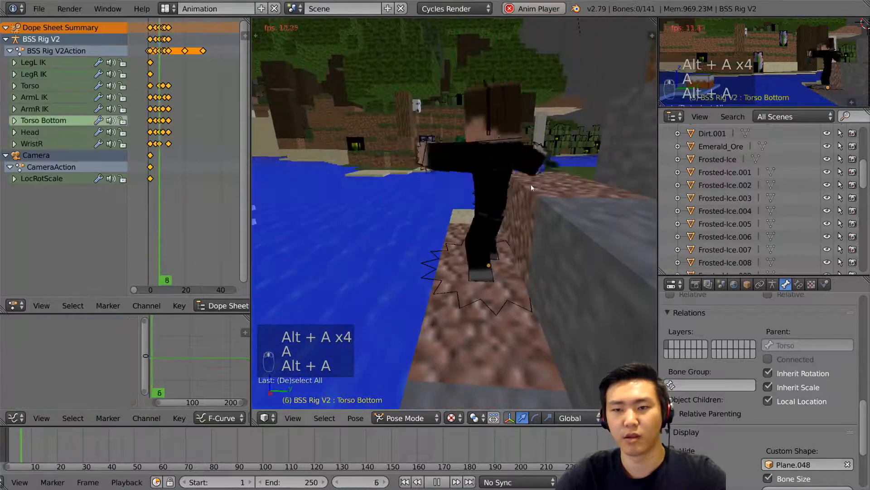
{"action": "key", "text": "alt+a"}
{"action": "key", "text": "alt+a"}
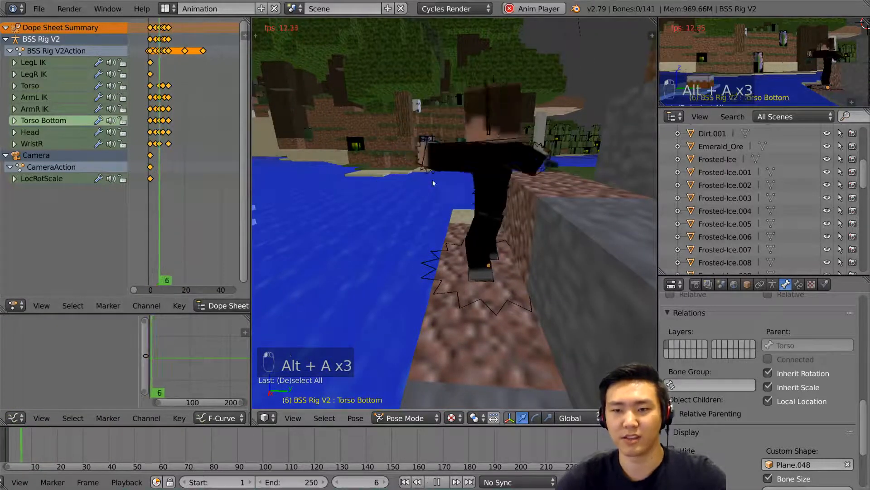
{"action": "key", "text": "alt+a"}
Step: Look through the camera, save the file, and play the swing from the camera view
{"action": "key", "text": "KP_0"}
{"action": "key", "text": "ctrl+s"}
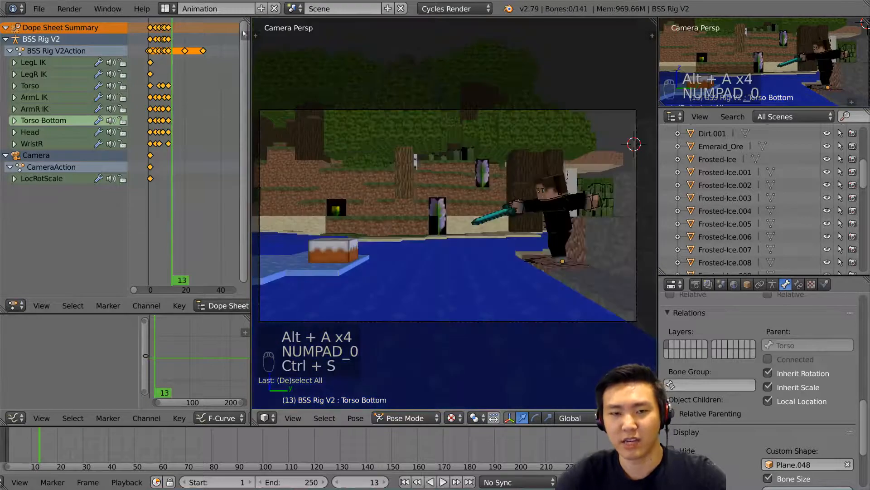
{"action": "key", "text": "alt+a"}
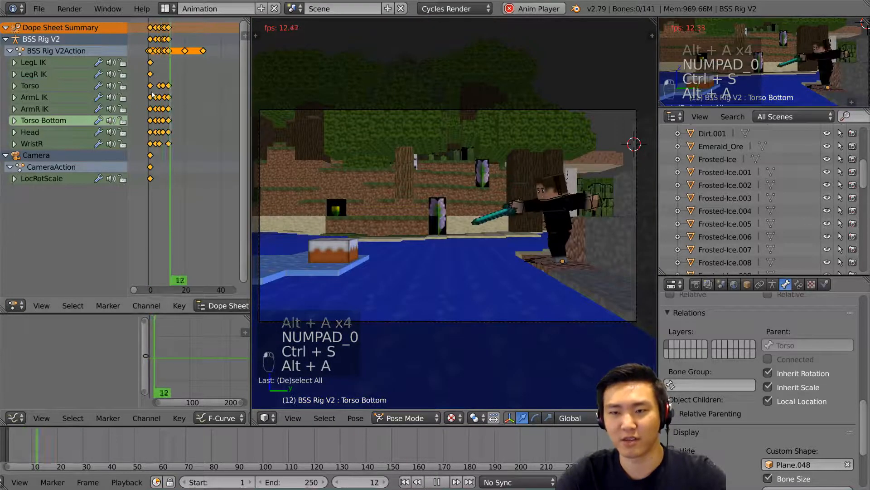
{"action": "key", "text": "alt+a"}
{"action": "key", "text": "alt+a"}
{"action": "key", "text": "alt+a"}
Step: Replay the swing in the camera view and step through its frames to examine the timing of each pose
{"action": "scroll", "coordinate": [172, 78], "scroll_direction": "up", "scroll_amount": 2}
{"action": "scroll", "coordinate": [173, 79], "scroll_direction": "up", "scroll_amount": 2}
{"action": "left_click_drag", "start_coordinate": [155, 74], "coordinate": [150, 73]}
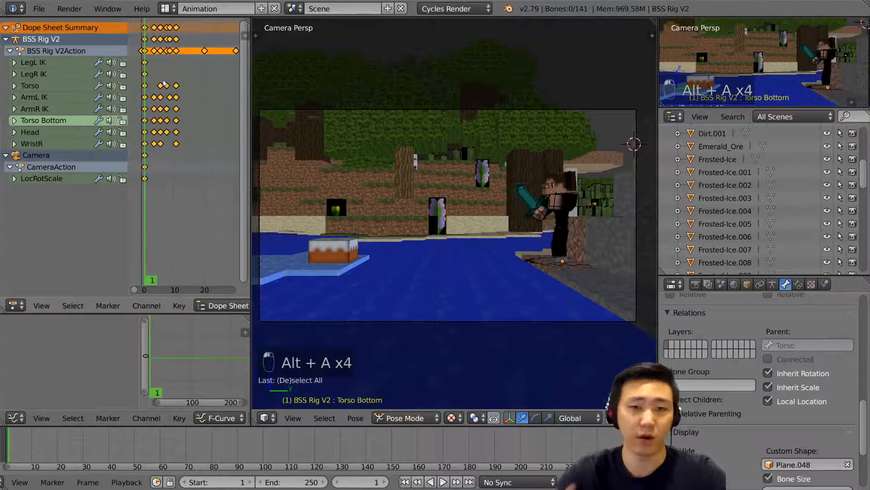
{"action": "key", "text": "alt+a"}
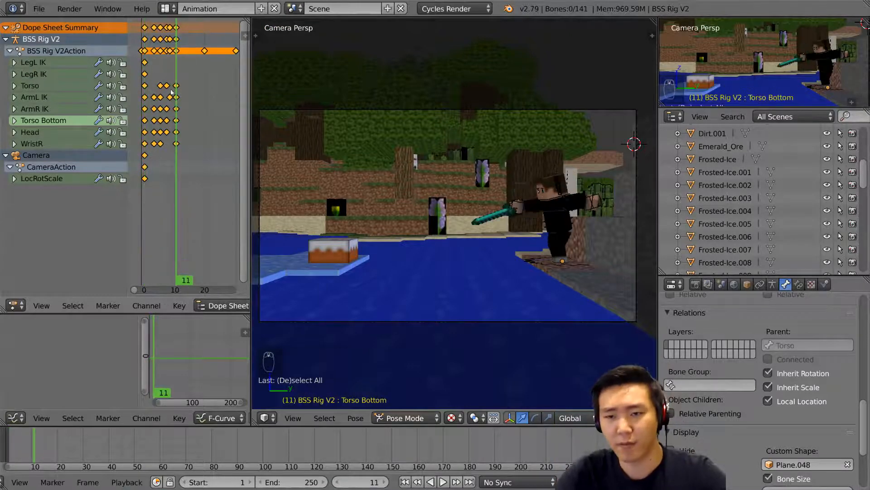
{"action": "key", "text": "alt+a"}
{"action": "key", "text": "alt+a"}
{"action": "scroll", "coordinate": [178, 85], "scroll_direction": "up", "scroll_amount": 3}
{"action": "scroll", "coordinate": [179, 82], "scroll_direction": "up", "scroll_amount": 2}
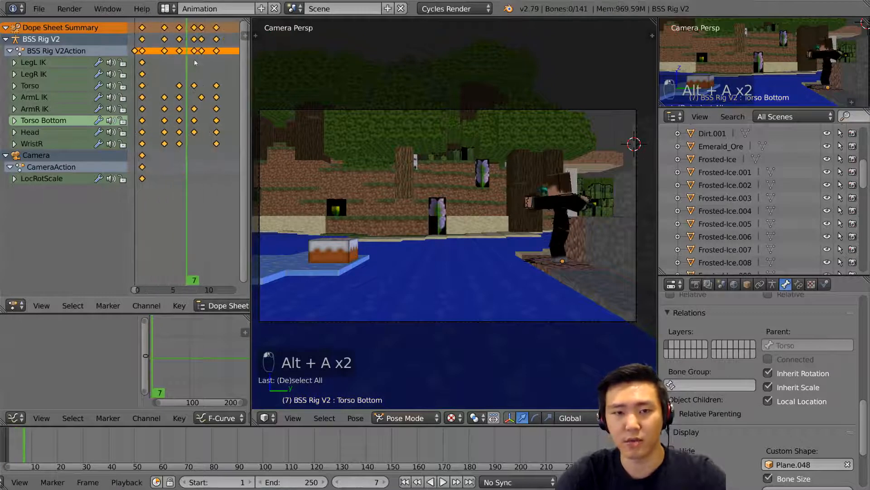
{"action": "scroll", "coordinate": [194, 61], "scroll_direction": "up", "scroll_amount": 2, "text": "alt"}
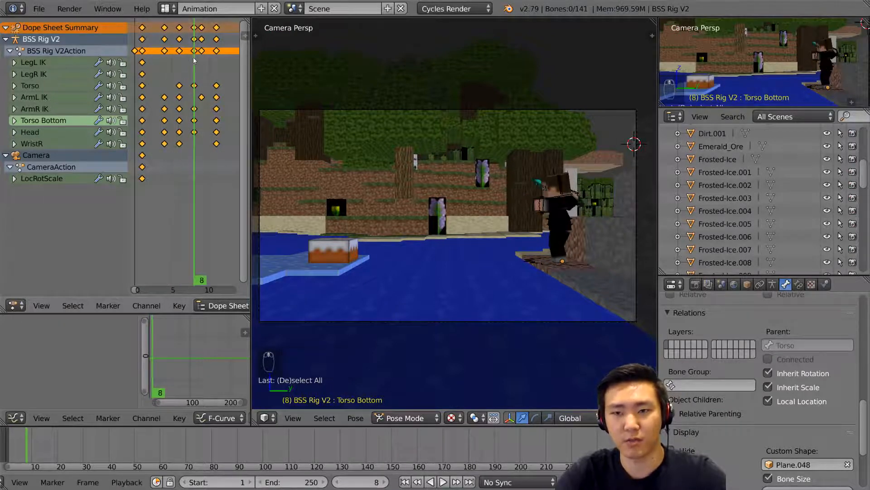
{"action": "scroll", "coordinate": [195, 60], "scroll_direction": "down", "scroll_amount": 1, "text": "alt"}
{"action": "scroll", "coordinate": [196, 57], "scroll_direction": "up", "scroll_amount": 1, "text": "alt"}
{"action": "scroll", "coordinate": [193, 51], "scroll_direction": "up", "scroll_amount": 2, "text": "alt"}
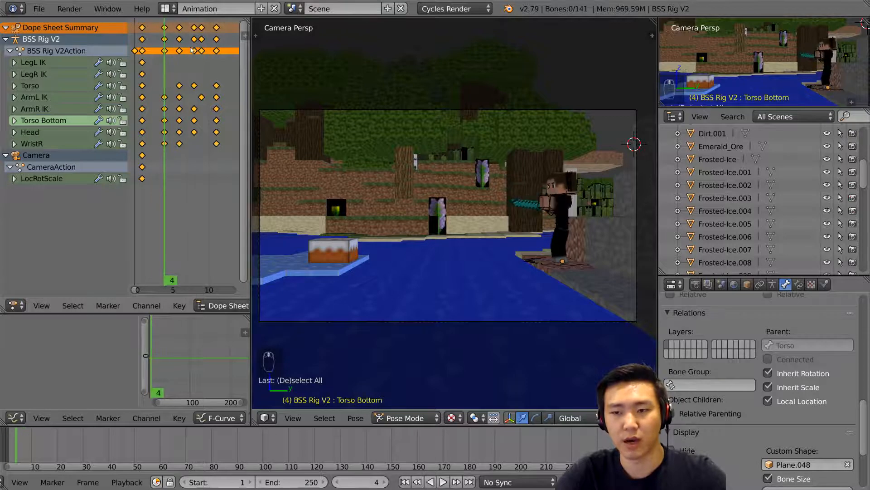
{"action": "scroll", "coordinate": [179, 28], "scroll_direction": "up", "scroll_amount": 1}
{"action": "scroll", "coordinate": [182, 37], "scroll_direction": "up", "scroll_amount": 3, "text": "alt"}
{"action": "scroll", "coordinate": [181, 37], "scroll_direction": "down", "scroll_amount": 2, "text": "alt"}
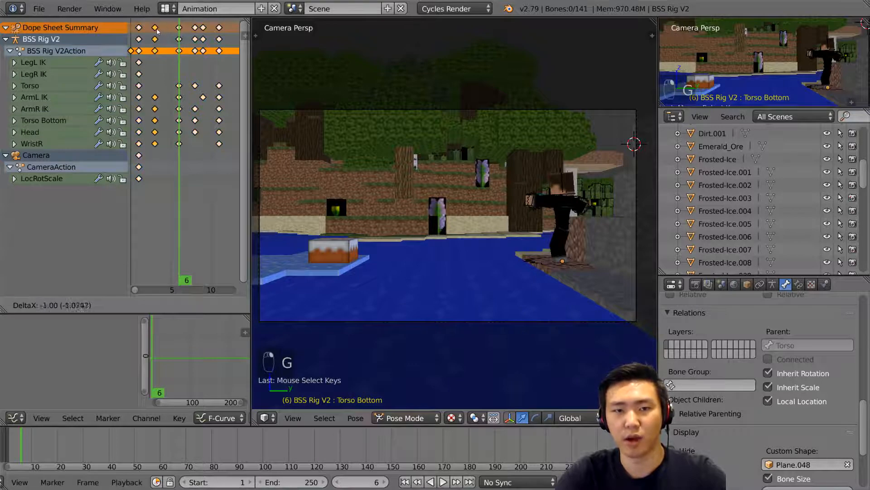
Step: Move the keyframe column at frame 4 to frame 3 and play the animation from the start
{"action": "left_click", "coordinate": [157, 32]}
{"action": "left_click", "coordinate": [140, 38]}
{"action": "key", "text": "alt+a"}
{"action": "key", "text": "alt+a"}
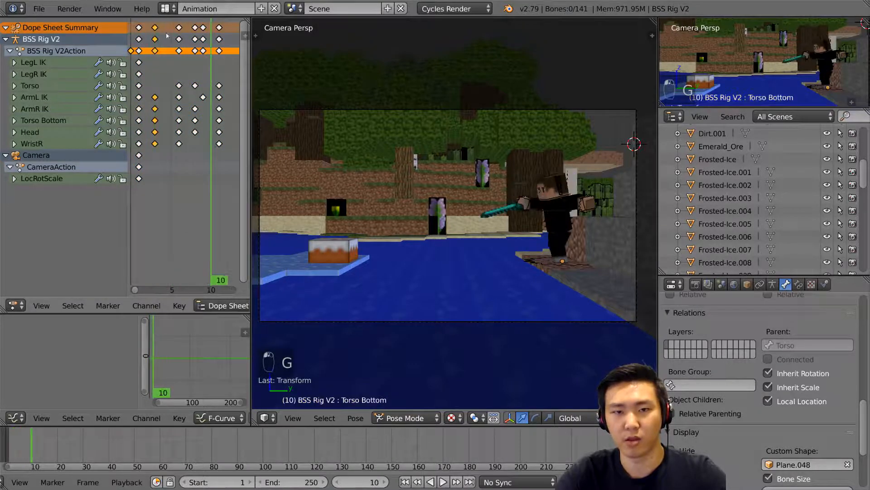
Step: Move the keyframe column at frame 6 to frame 7 and play the result
{"action": "left_click", "coordinate": [186, 29]}
{"action": "key", "text": "alt+a"}
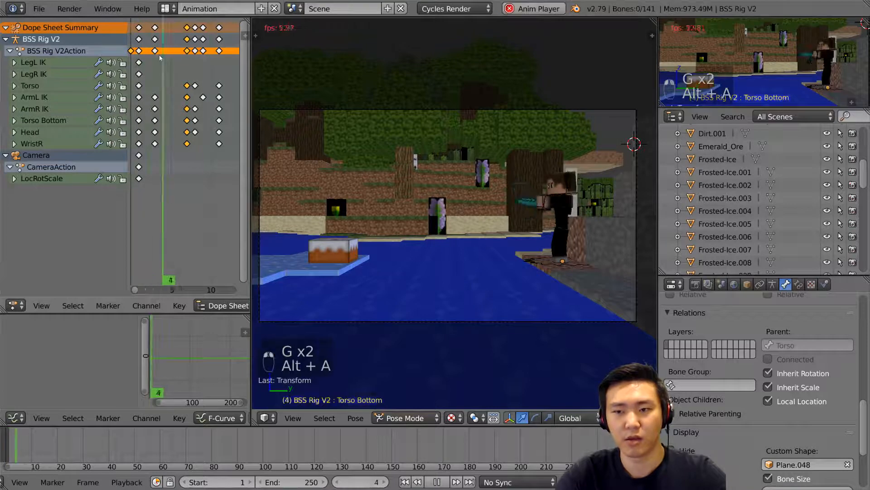
{"action": "key", "text": "alt+a"}
{"action": "key", "text": "alt+a"}
Step: Try moving the frame 7 keyframe column to frame 4, play it, and move it back to frame 7
{"action": "left_click", "coordinate": [179, 33]}
{"action": "key", "text": "g"}
{"action": "left_click", "coordinate": [160, 39]}
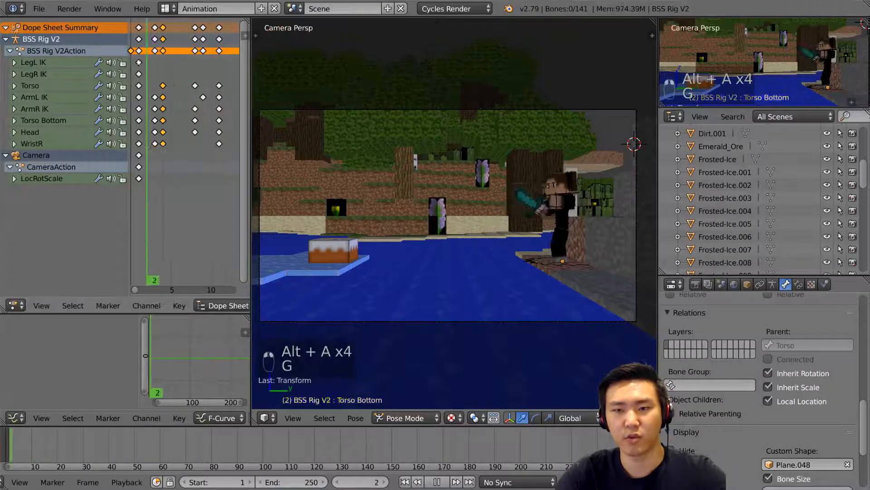
{"action": "key", "text": "alt+a"}
{"action": "key", "text": "alt+a"}
{"action": "key", "text": "g"}
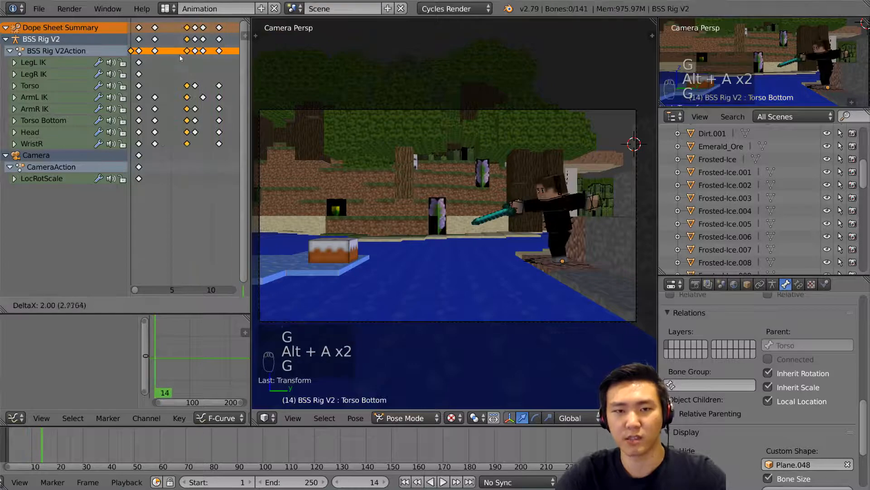
{"action": "left_click", "coordinate": [180, 59]}
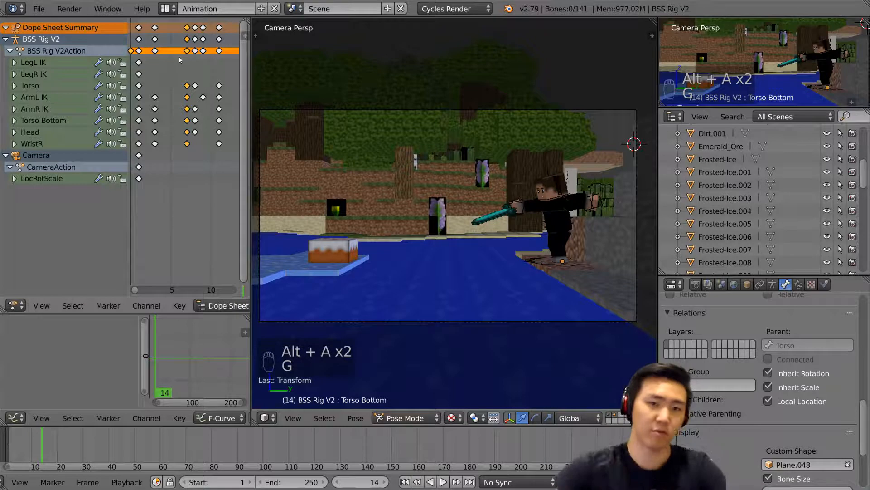
Step: Play the animation repeatedly from the start in the camera view to judge the speed of the swing
{"action": "left_click", "coordinate": [139, 91]}
{"action": "key", "text": "alt+a"}
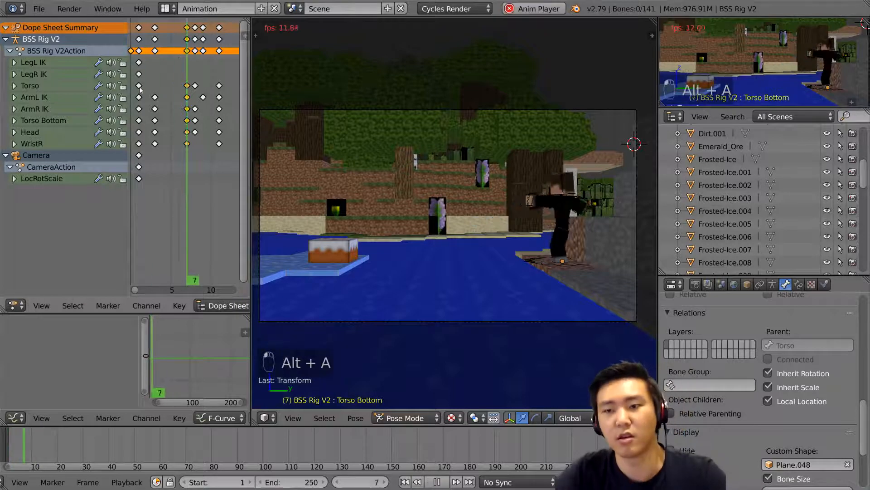
{"action": "key", "text": "alt+a"}
{"action": "left_click", "coordinate": [133, 101]}
{"action": "key", "text": "alt+a"}
{"action": "key", "text": "alt+a"}
{"action": "key", "text": "alt+a"}
{"action": "scroll", "coordinate": [187, 63], "scroll_direction": "down", "scroll_amount": 1}
{"action": "key", "text": "alt+a"}
{"action": "key", "text": "alt+a"}
Step: Box-select the keyframes from frame 7 onward and scale them toward frame 7 so the swing ends at frame 10
{"action": "key", "text": "b"}
{"action": "left_click_drag", "start_coordinate": [185, 46], "coordinate": [180, 54]}
{"action": "left_click", "coordinate": [179, 54]}
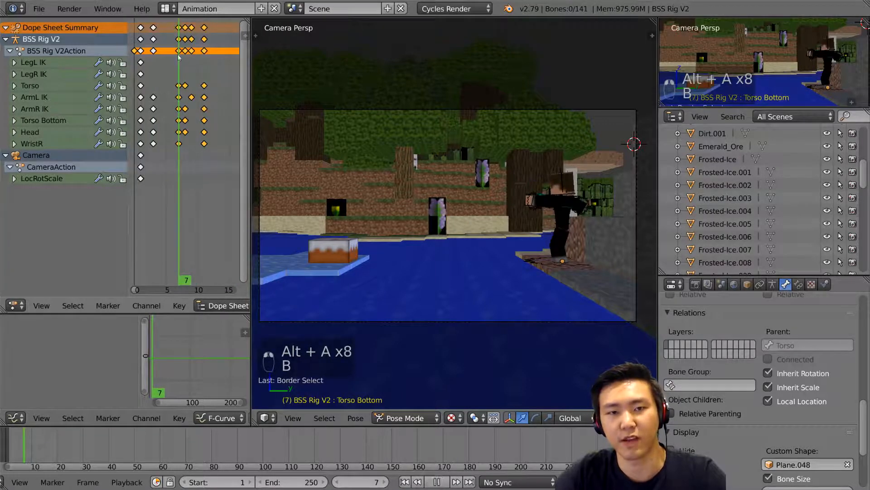
{"action": "key", "text": "s"}
{"action": "left_click", "coordinate": [207, 64]}
{"action": "key", "text": "alt+a"}
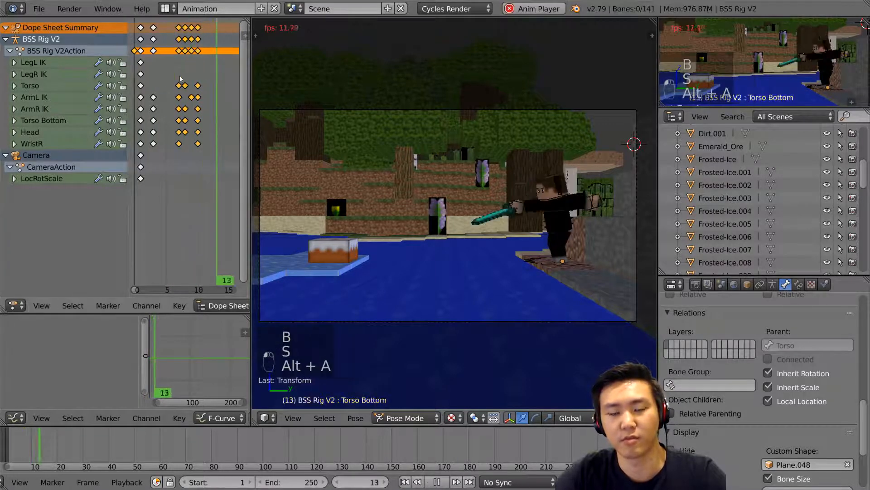
Step: Replay the tightened swing in the camera view and save the file
{"action": "key", "text": "alt+a"}
{"action": "key", "text": "alt+a"}
{"action": "key", "text": "alt+a"}
{"action": "key", "text": "alt+a"}
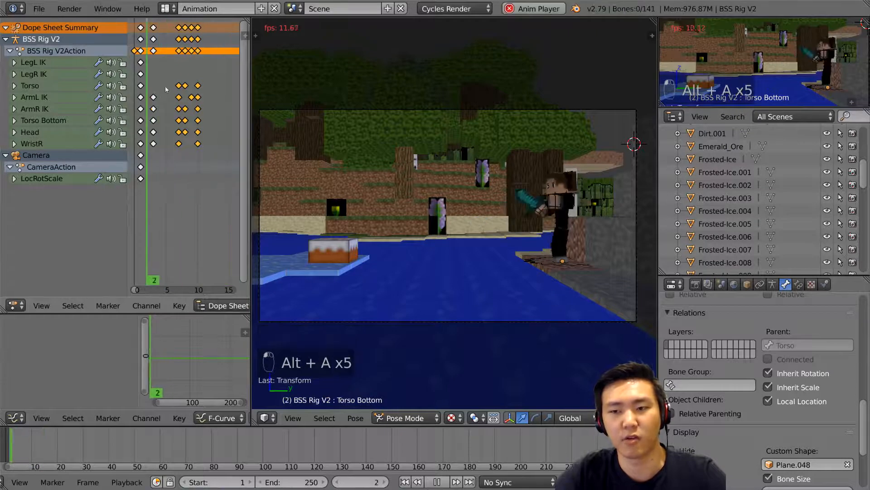
{"action": "key", "text": "alt+a"}
{"action": "key", "text": "ctrl+s"}
{"action": "key", "text": "alt+a"}
{"action": "key", "text": "alt+a"}
Step: Select only the Torso bone and rotate it at frame 14 to start a follow-through pose
{"action": "key", "text": "z"}
{"action": "key", "text": "a"}
{"action": "key", "text": "a"}
{"action": "key", "text": "a"}
{"action": "right_click", "coordinate": [572, 230]}
{"action": "key", "text": "z"}
{"action": "key", "text": "alt+z"}
{"action": "key", "text": "r"}
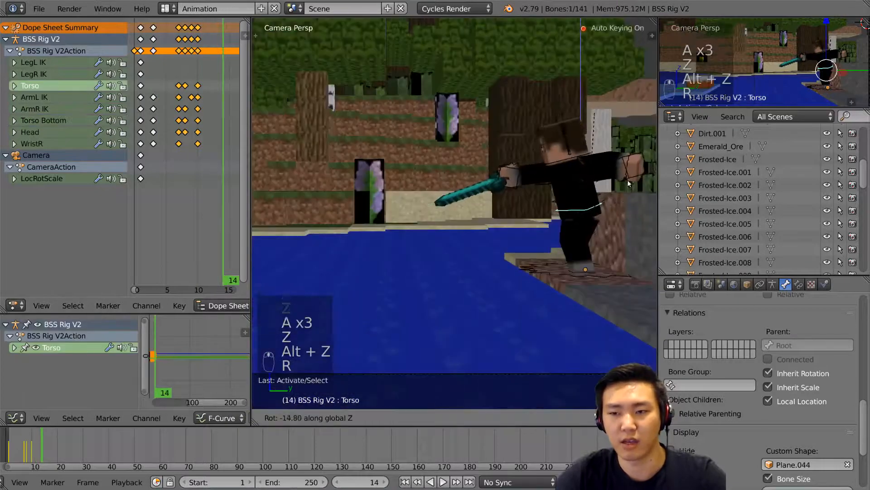
{"action": "key", "text": "r"}
{"action": "left_click", "coordinate": [629, 221]}
Step: Refine the Torso bone's rotation at frame 14 while viewing the character from the front
{"action": "key", "text": "KP_Decimal"}
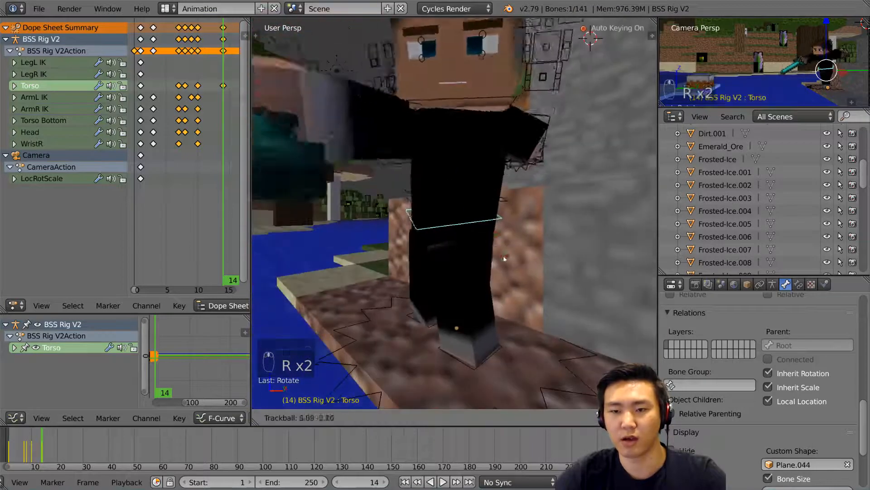
{"action": "key", "text": "r"}
{"action": "key", "text": "r"}
{"action": "left_click", "coordinate": [532, 264]}
{"action": "key", "text": "r"}
{"action": "left_click", "coordinate": [484, 200]}
Step: Select only the Torso Bottom bone and rotate it at frame 14
{"action": "key", "text": "a"}
{"action": "key", "text": "a"}
{"action": "right_click", "coordinate": [493, 167]}
{"action": "key", "text": "z"}
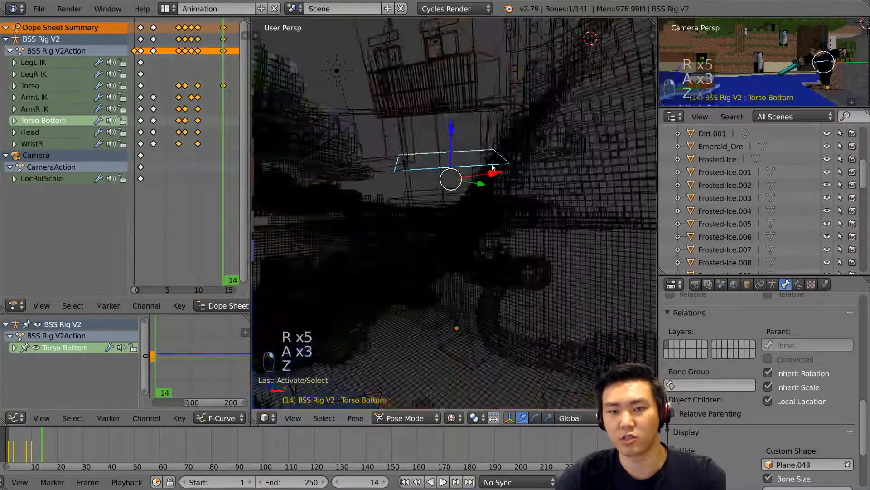
{"action": "key", "text": "z"}
{"action": "key", "text": "z"}
{"action": "key", "text": "alt+z"}
{"action": "middle_click_drag", "start_coordinate": [476, 216], "coordinate": [473, 210], "text": "shift"}
{"action": "key", "text": "r"}
{"action": "left_click", "coordinate": [525, 228]}
Step: Refine the Torso Bottom bone's rotation at frame 14 from another viewing angle
{"action": "key", "text": "r"}
{"action": "middle_click_drag", "start_coordinate": [525, 229], "coordinate": [604, 245]}
{"action": "left_click", "coordinate": [548, 192]}
{"action": "key", "text": "r"}
{"action": "left_click", "coordinate": [575, 207]}
Step: Select the ArmR IK bone and move the sword hand into its follow-through position at frame 14
{"action": "right_click", "coordinate": [603, 245]}
{"action": "left_click", "coordinate": [544, 233]}
{"action": "mouse_move", "coordinate": [544, 233]}
{"action": "middle_mouse_down"}
{"action": "mouse_move", "coordinate": [467, 217]}
{"action": "mouse_move", "coordinate": [541, 232]}
{"action": "mouse_move", "coordinate": [531, 254]}
{"action": "mouse_move", "coordinate": [523, 233]}
{"action": "mouse_move", "coordinate": [586, 276]}
{"action": "mouse_move", "coordinate": [517, 264]}
{"action": "mouse_move", "coordinate": [526, 242]}
{"action": "middle_mouse_up"}
{"action": "left_click", "coordinate": [532, 235]}
{"action": "key", "text": "g"}
{"action": "left_click", "coordinate": [481, 221]}
{"action": "key", "text": "g"}
{"action": "left_click", "coordinate": [555, 245]}
Step: Select only the WristR bone, try rotating it at frame 14, and clear its rotation
{"action": "key", "text": "a"}
{"action": "key", "text": "a"}
{"action": "key", "text": "a"}
{"action": "key", "text": "z"}
{"action": "right_click", "coordinate": [559, 224]}
{"action": "key", "text": "z"}
{"action": "key", "text": "z"}
{"action": "key", "text": "z"}
{"action": "key", "text": "z"}
{"action": "key", "text": "z"}
{"action": "key", "text": "alt+z"}
{"action": "key", "text": "r"}
{"action": "left_click", "coordinate": [595, 222]}
{"action": "key", "text": "alt+r"}
Step: Select only the ArmL IK bone and move the free hand into its follow-through position at frame 14
{"action": "key", "text": "a"}
{"action": "key", "text": "a"}
{"action": "key", "text": "a"}
{"action": "key", "text": "z"}
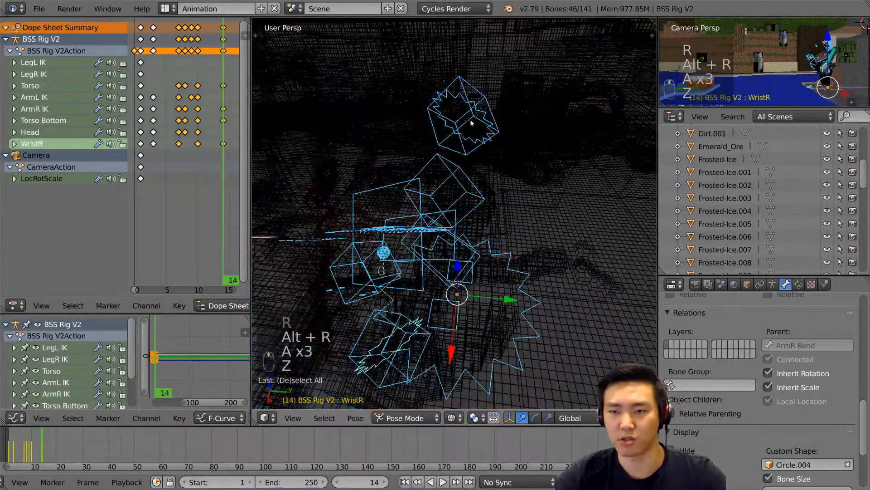
{"action": "right_click", "coordinate": [472, 122]}
{"action": "key", "text": "z"}
{"action": "key", "text": "z"}
{"action": "key", "text": "z"}
{"action": "key", "text": "alt+z"}
{"action": "mouse_move", "coordinate": [472, 123]}
{"action": "middle_mouse_down"}
{"action": "mouse_move", "coordinate": [504, 196]}
{"action": "mouse_move", "coordinate": [525, 195]}
{"action": "mouse_move", "coordinate": [494, 195]}
{"action": "mouse_move", "coordinate": [507, 191]}
{"action": "middle_mouse_up"}
{"action": "key", "text": "g"}
{"action": "left_click", "coordinate": [475, 201]}
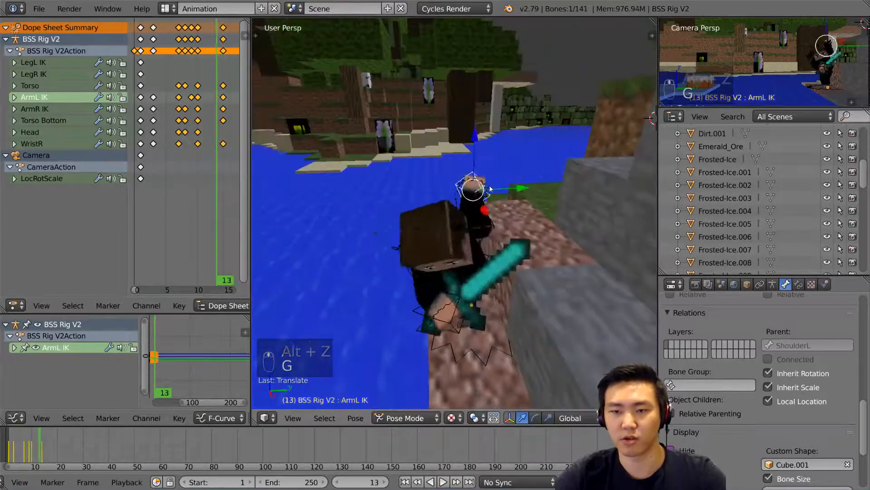
Step: Play the swing with its follow-through from the current angle and through the camera
{"action": "key", "text": "alt+a"}
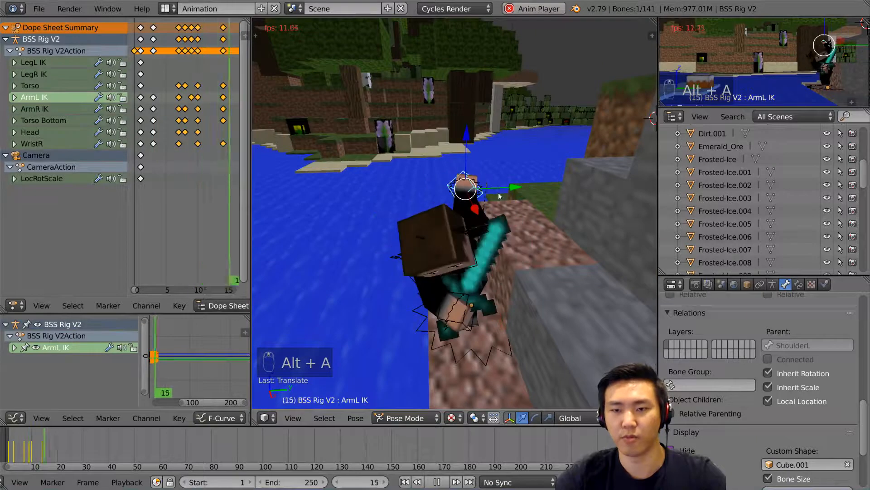
{"action": "key", "text": "alt+a"}
{"action": "key", "text": "alt+a"}
{"action": "key", "text": "alt+a"}
{"action": "key", "text": "KP_0"}
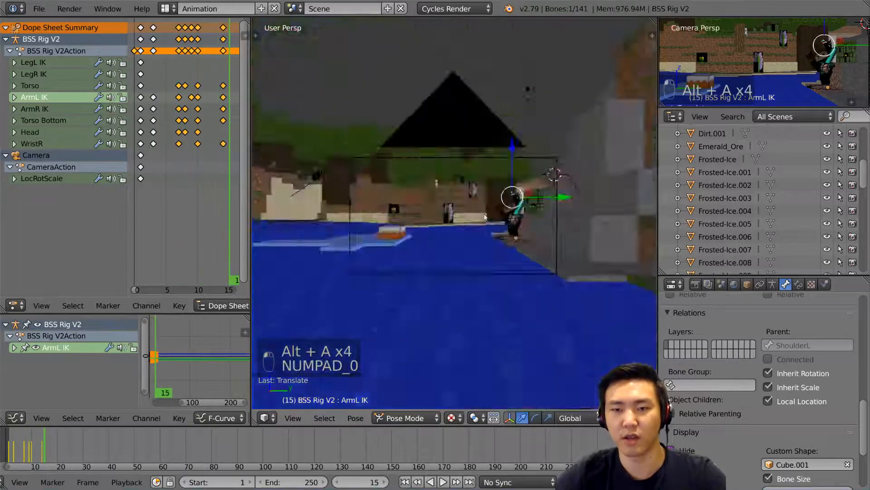
{"action": "key", "text": "alt+a"}
{"action": "key", "text": "alt+a"}
{"action": "key", "text": "alt+a"}
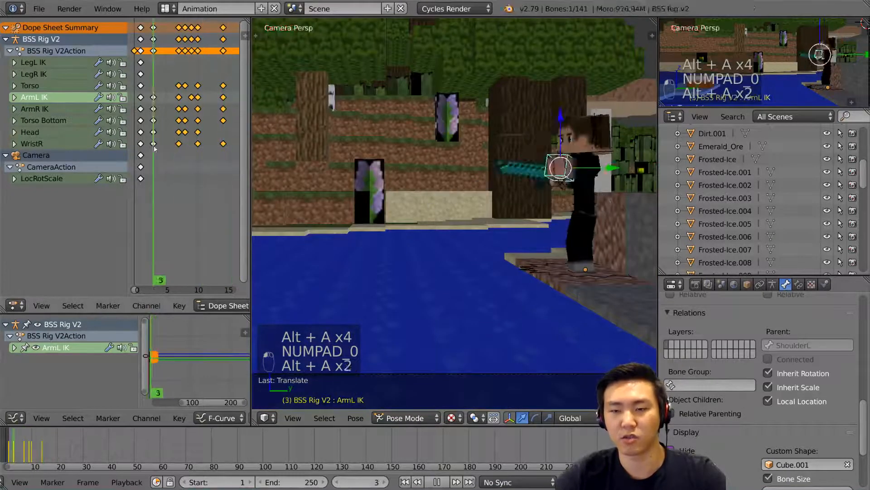
{"action": "key", "text": "alt+a"}
Step: Select all bones of the rig, move the frame 14 keyframe column to frame 13, and play the result
{"action": "key", "text": "a"}
{"action": "key", "text": "a"}
{"action": "key", "text": "a"}
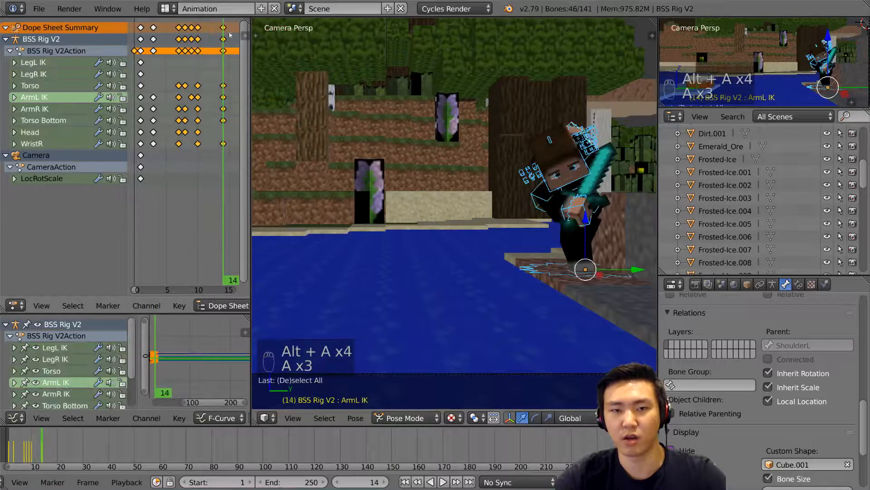
{"action": "key", "text": "g"}
{"action": "key", "text": "alt+a"}
{"action": "key", "text": "alt+a"}
{"action": "key", "text": "alt+a"}
{"action": "key", "text": "alt+a"}
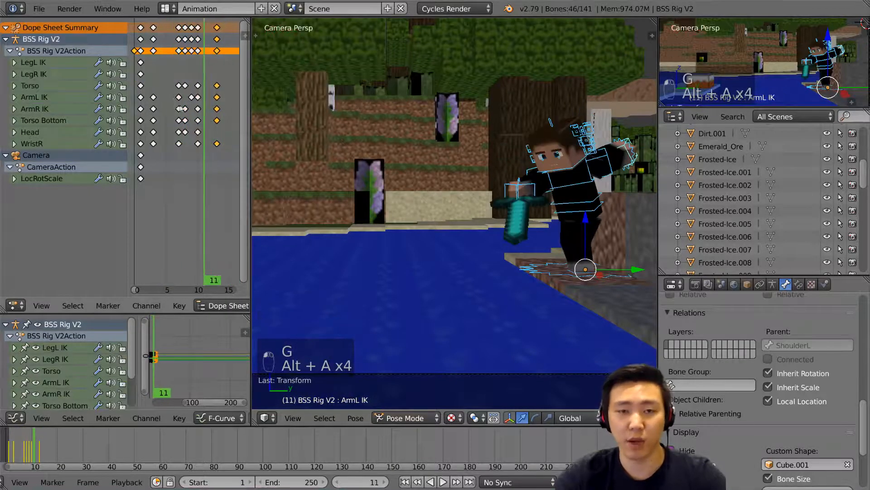
Step: Save the file, replay the swing, and fit the whole camera frame in the view
{"action": "key", "text": "ctrl+s"}
{"action": "key", "text": "alt+a"}
{"action": "key", "text": "alt+a"}
{"action": "key", "text": "alt+a"}
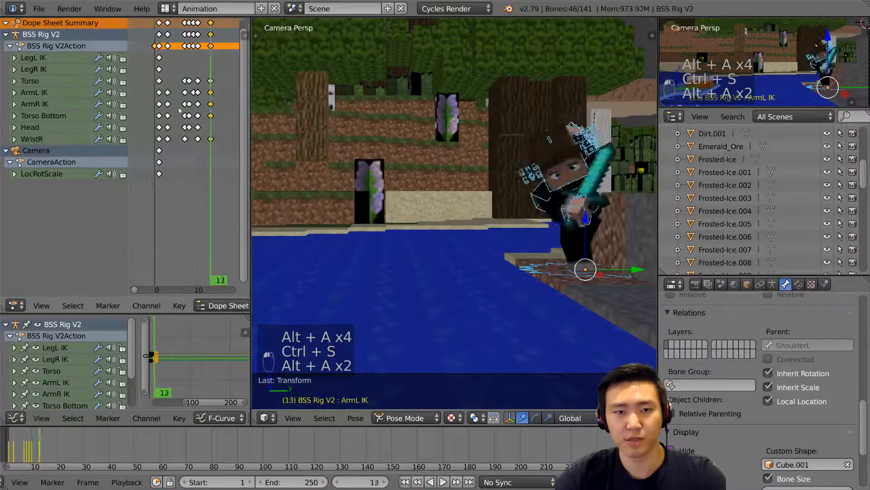
{"action": "key", "text": "alt+a"}
{"action": "key", "text": "Home"}
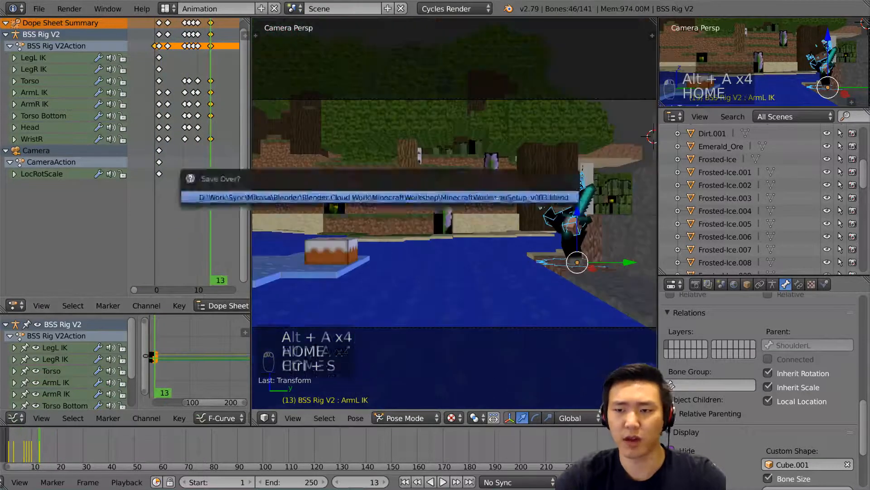
Step: Save the file and replay the swing through the camera
{"action": "key", "text": "ctrl+s"}
{"action": "middle_click_drag", "start_coordinate": [494, 213], "coordinate": [464, 211], "text": "shift"}
{"action": "key", "text": "alt+a"}
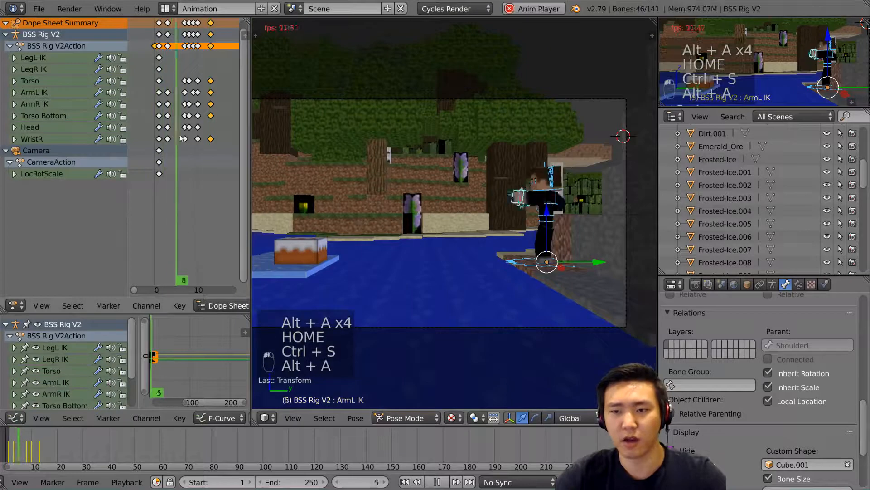
{"action": "key", "text": "alt+a"}
{"action": "key", "text": "alt+a"}
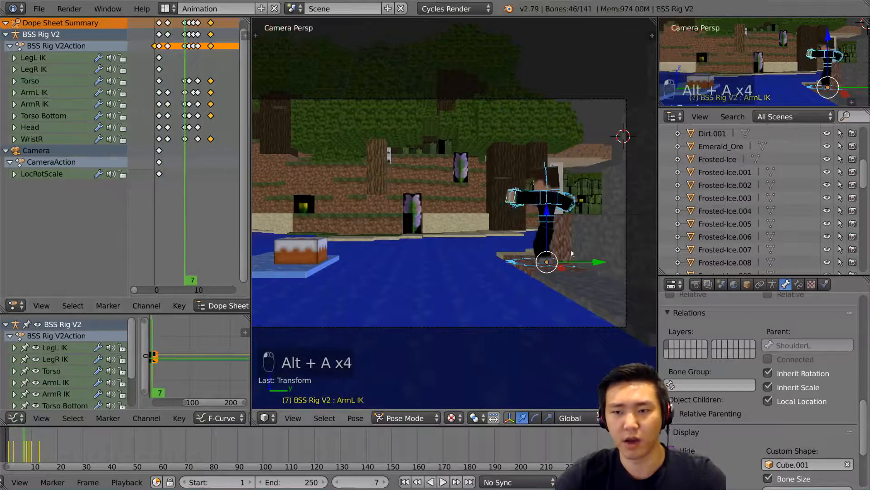
{"action": "key", "text": "alt+a"}
Step: Deselect everything, use wireframe display to select only the LegL IK bone, and return to textured display
{"action": "key", "text": "z"}
{"action": "key", "text": "a"}
{"action": "key", "text": "a"}
{"action": "key", "text": "a"}
{"action": "right_click", "coordinate": [496, 232]}
{"action": "key", "text": "a"}
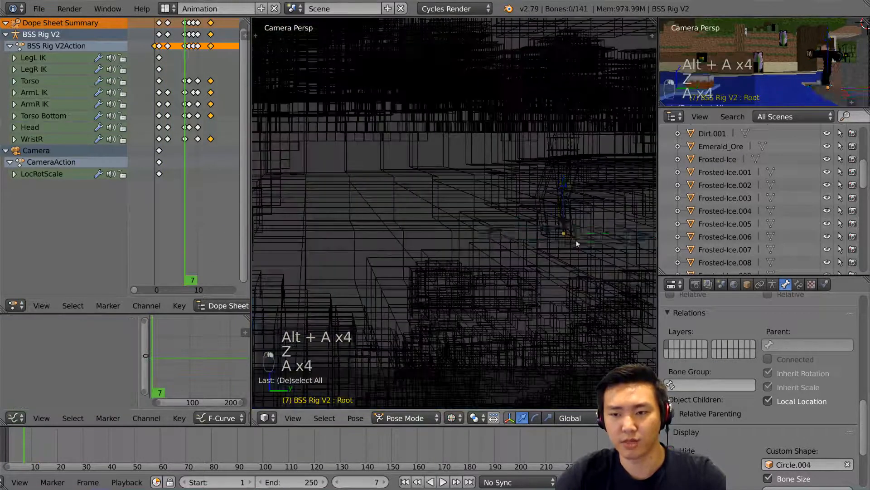
{"action": "key", "text": "a"}
{"action": "key", "text": "a"}
{"action": "right_click", "coordinate": [575, 238]}
{"action": "key", "text": "z"}
{"action": "key", "text": "z"}
{"action": "key", "text": "z"}
{"action": "key", "text": "z"}
{"action": "key", "text": "alt+z"}
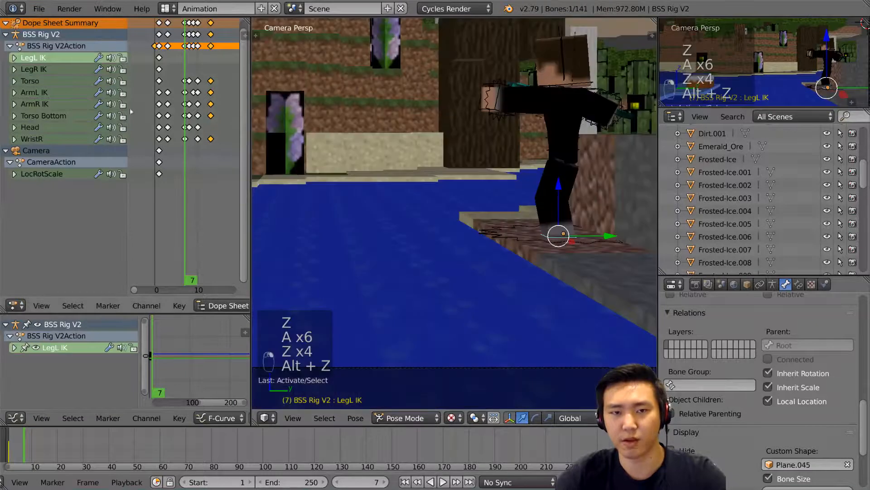
Step: Scrub and replay the swing to examine how the left foot should move with the body
{"action": "left_click", "coordinate": [156, 63]}
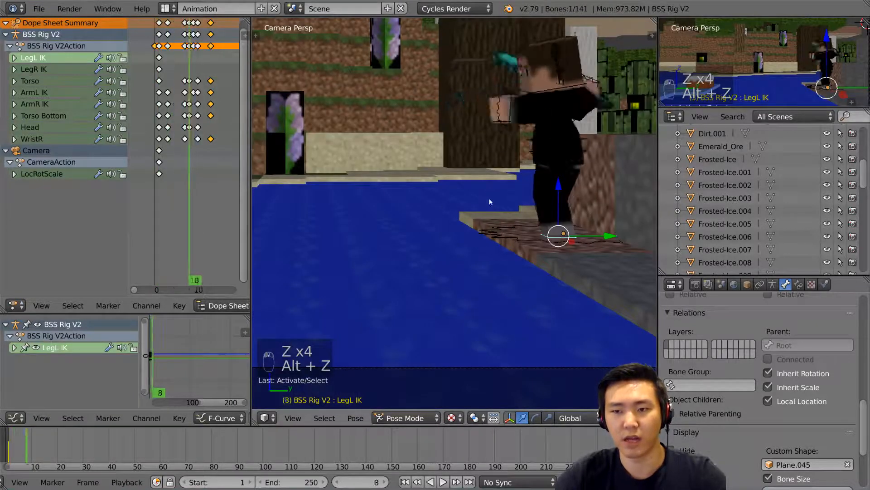
{"action": "key", "text": "alt+a"}
{"action": "key", "text": "alt+a"}
{"action": "key", "text": "alt+a"}
{"action": "key", "text": "alt+a"}
{"action": "key", "text": "alt+a"}
{"action": "key", "text": "alt+a"}
{"action": "key", "text": "alt+a"}
{"action": "key", "text": "alt+a"}
{"action": "key", "text": "alt+a"}
Step: Step the left foot forward on the ground plane at frame 7 and refine its placement from a close-up view
{"action": "key", "text": "g"}
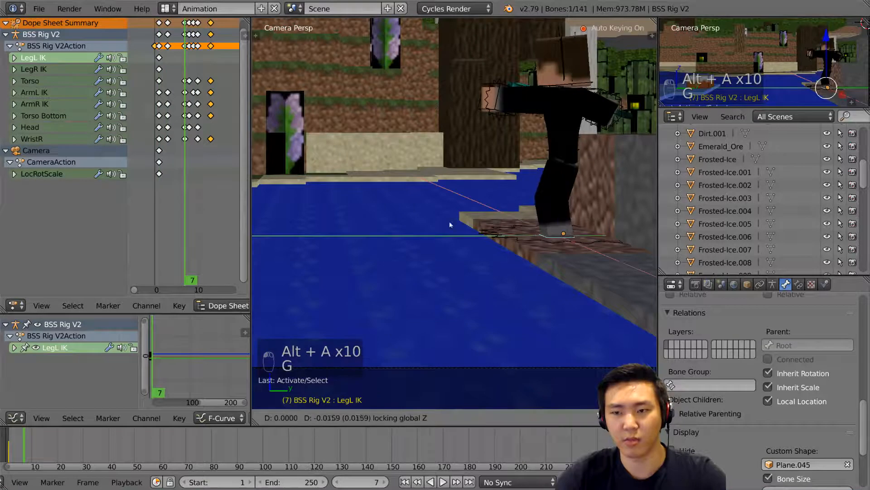
{"action": "left_click", "coordinate": [579, 214]}
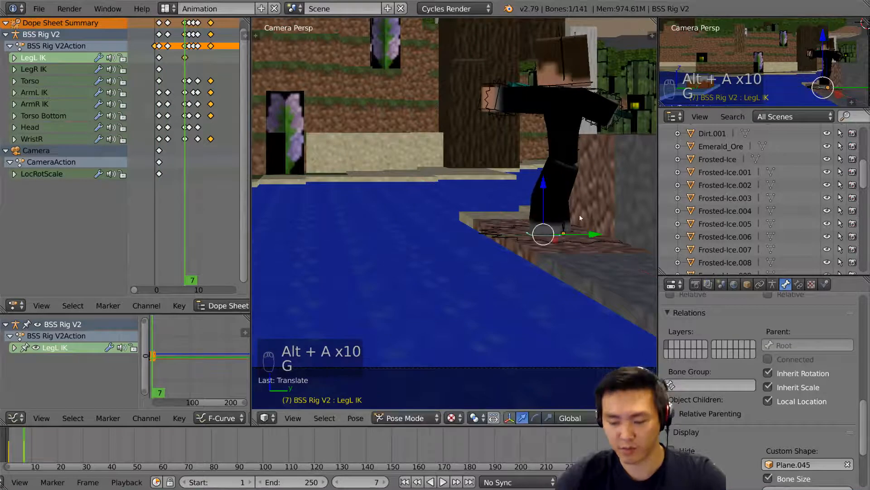
{"action": "key", "text": "KP_Decimal"}
{"action": "key", "text": "g"}
{"action": "left_click", "coordinate": [609, 316]}
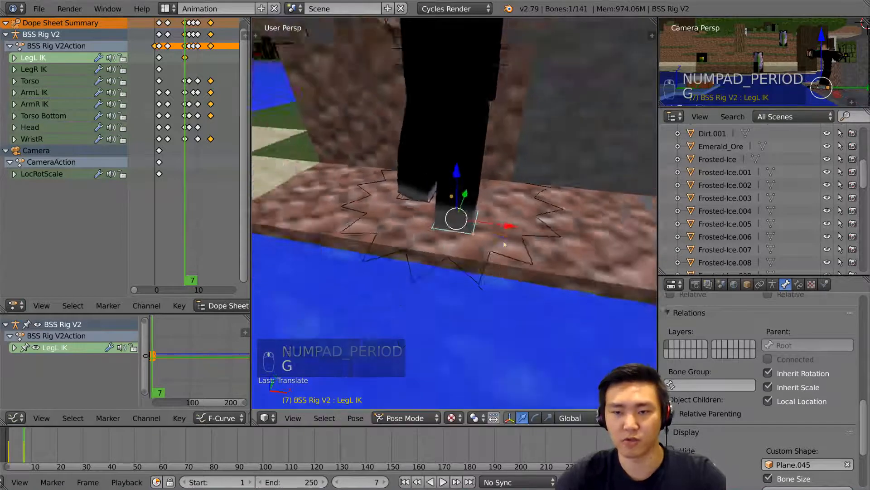
Step: Return to the textured camera view and replay the swing with the new foot step
{"action": "key", "text": "KP_0"}
{"action": "key", "text": "z"}
{"action": "key", "text": "alt+z"}
{"action": "key", "text": "alt+a"}
{"action": "key", "text": "alt+a"}
{"action": "key", "text": "alt+a"}
{"action": "key", "text": "alt+a"}
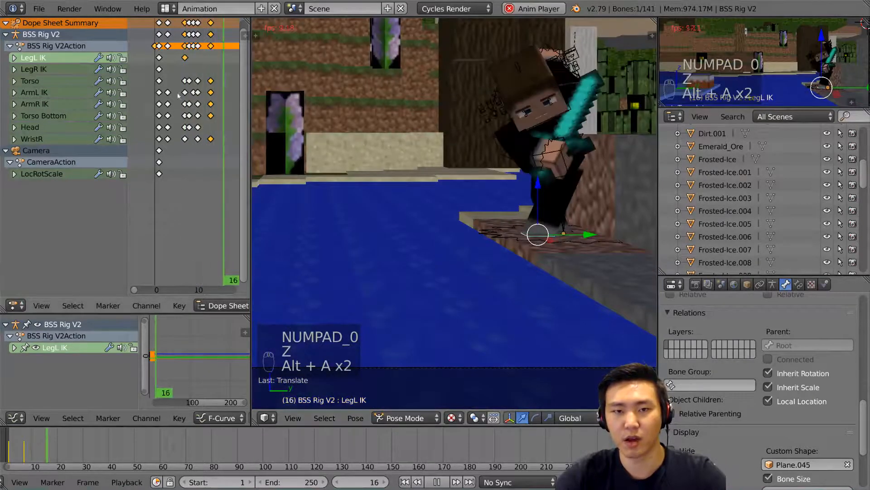
{"action": "key", "text": "alt+a"}
Step: Duplicate the first LegL IK keyframe to frame 3 and replay the swing
{"action": "key", "text": "shift+d"}
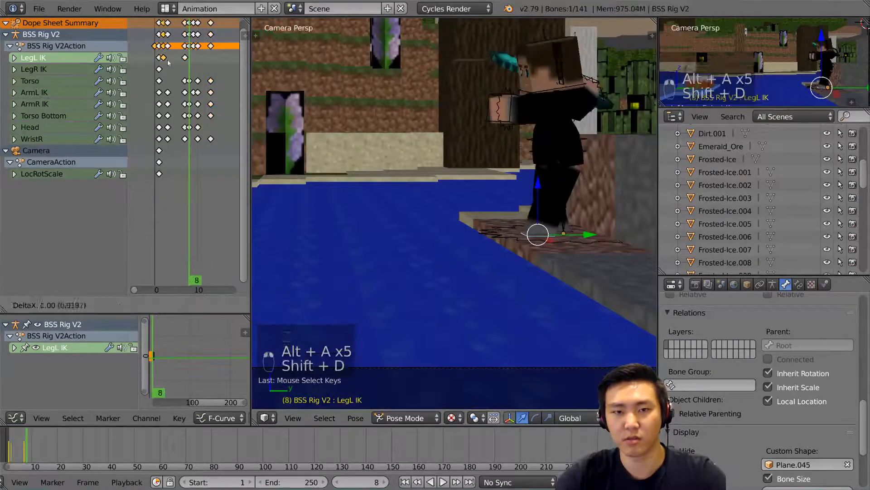
{"action": "left_click", "coordinate": [166, 65]}
{"action": "key", "text": "alt+a"}
{"action": "key", "text": "alt+a"}
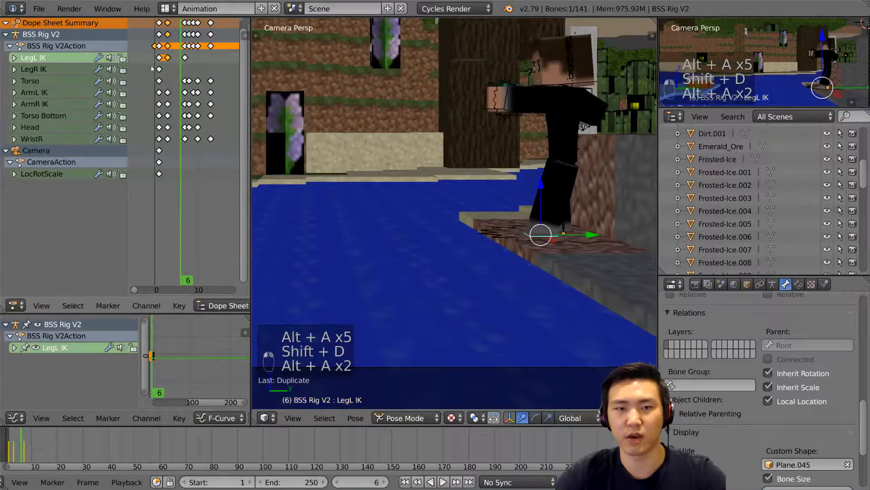
{"action": "key", "text": "alt+a"}
{"action": "key", "text": "alt+a"}
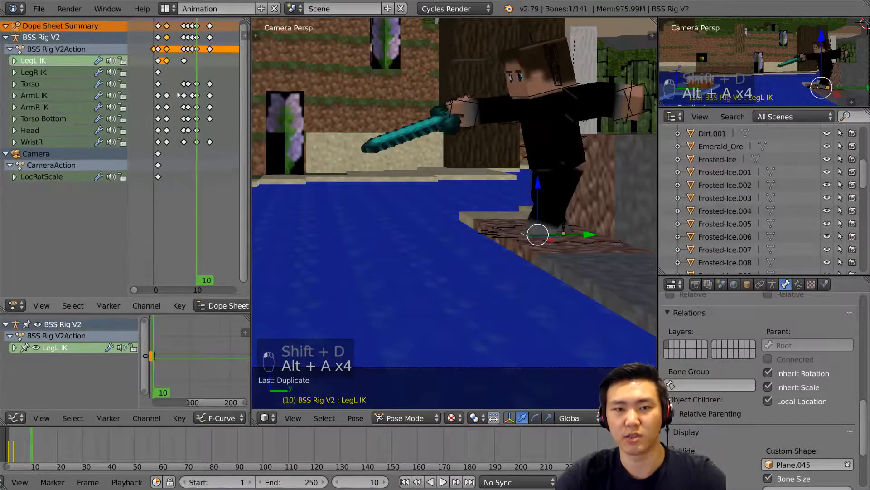
Step: Save the file and play the animation to check the delayed foot step
{"action": "key", "text": "ctrl+s"}
{"action": "key", "text": "alt+a"}
{"action": "key", "text": "alt+a"}
{"action": "key", "text": "alt+a"}
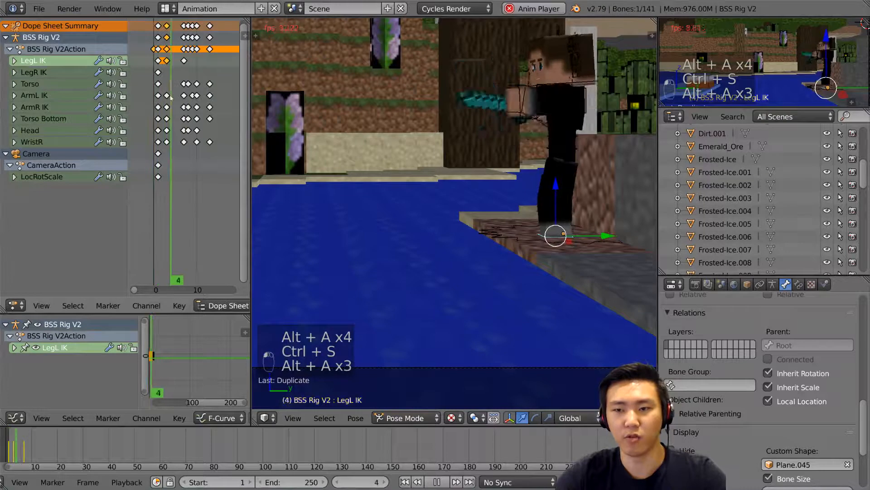
{"action": "key", "text": "alt+a"}
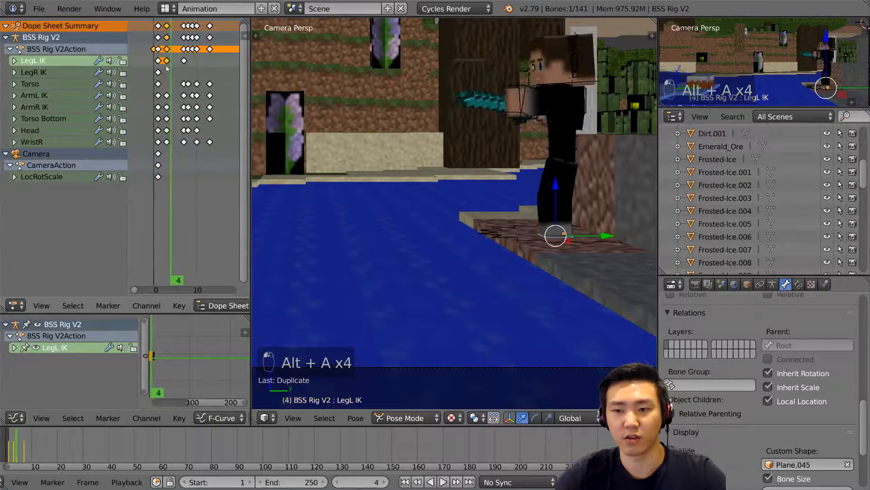
Step: Lift the left foot along global Z at frame 5, midway through its step
{"action": "left_click_drag", "start_coordinate": [167, 69], "coordinate": [188, 77]}
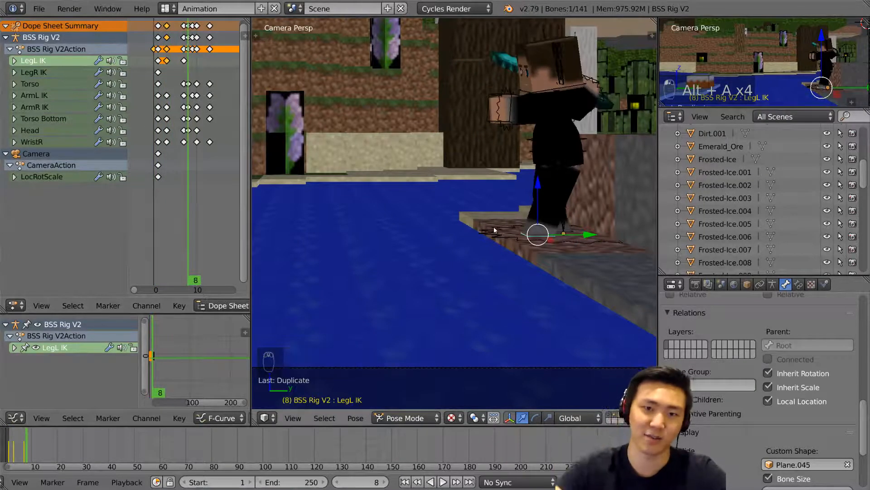
{"action": "scroll", "coordinate": [353, 180], "scroll_direction": "up", "scroll_amount": 5, "text": "alt"}
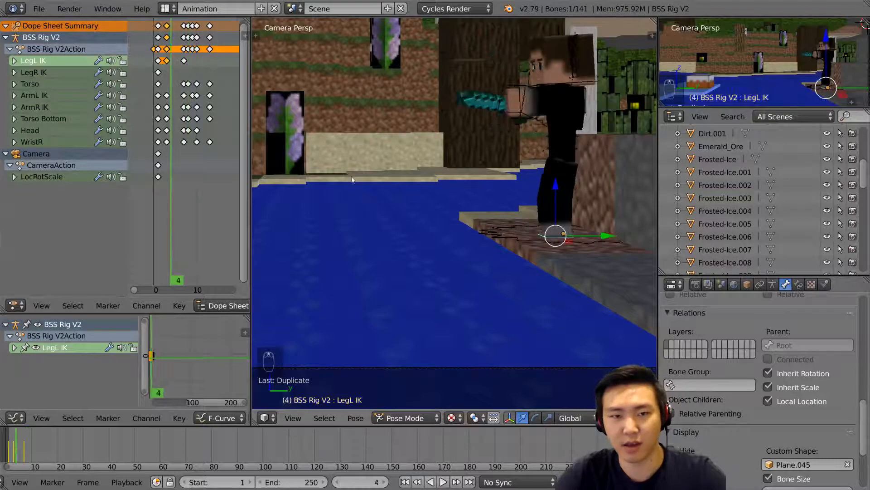
{"action": "scroll", "coordinate": [354, 181], "scroll_direction": "down", "scroll_amount": 2, "text": "alt"}
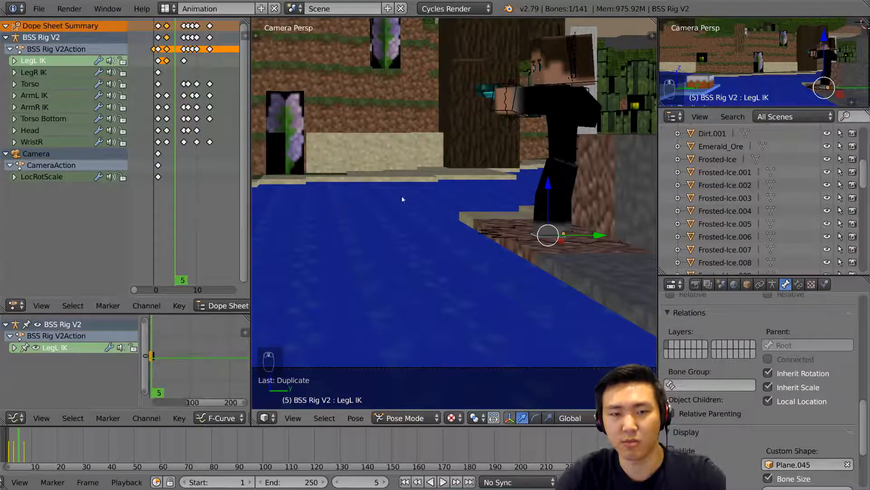
{"action": "key", "text": "g"}
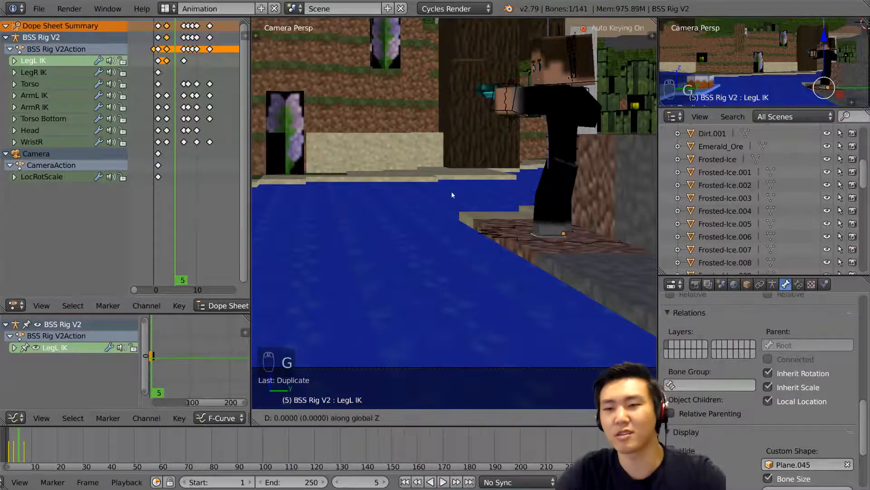
{"action": "left_click", "coordinate": [458, 180]}
Step: Replay the swing several times to check the lifted foot step
{"action": "key", "text": "alt+a"}
{"action": "key", "text": "alt+a"}
{"action": "key", "text": "alt+a"}
{"action": "key", "text": "alt+a"}
{"action": "key", "text": "alt+a"}
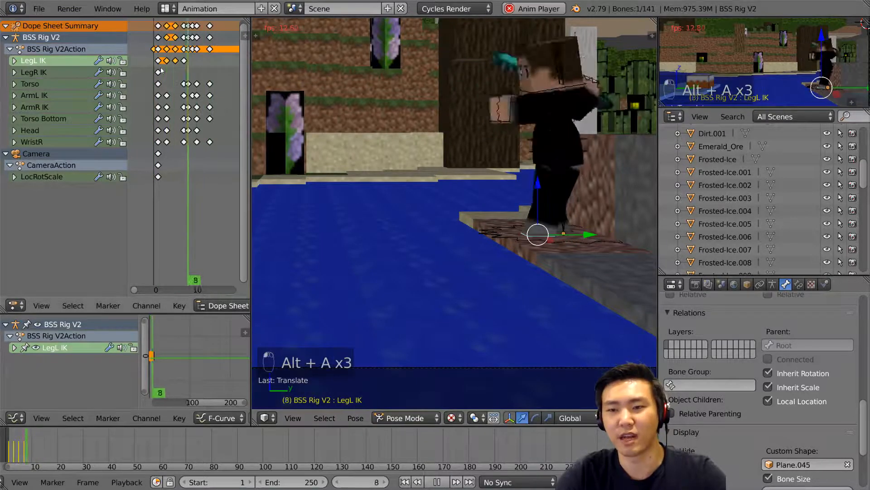
{"action": "key", "text": "alt+a"}
{"action": "key", "text": "alt+a"}
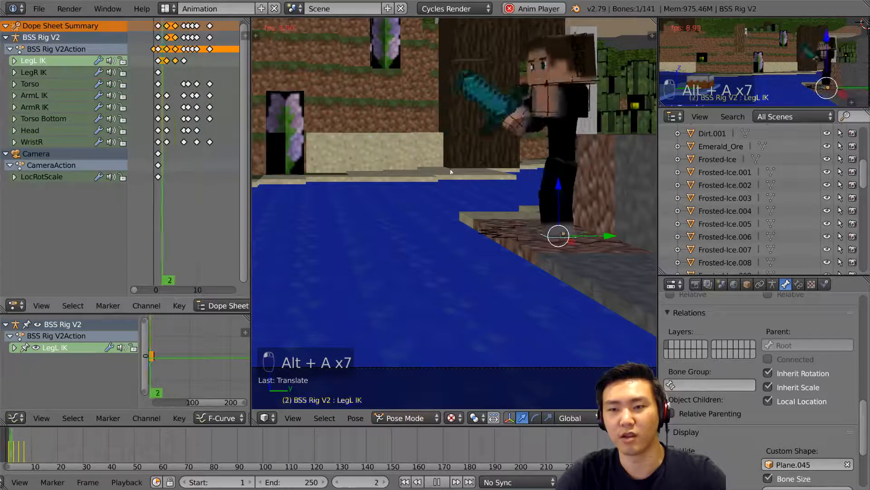
{"action": "key", "text": "alt+a"}
Step: Deselect everything, select only the Torso bone with wireframe display, and restore textured display
{"action": "key", "text": "a"}
{"action": "key", "text": "a"}
{"action": "key", "text": "a"}
{"action": "key", "text": "a"}
{"action": "key", "text": "z"}
{"action": "right_click", "coordinate": [558, 163]}
{"action": "key", "text": "z"}
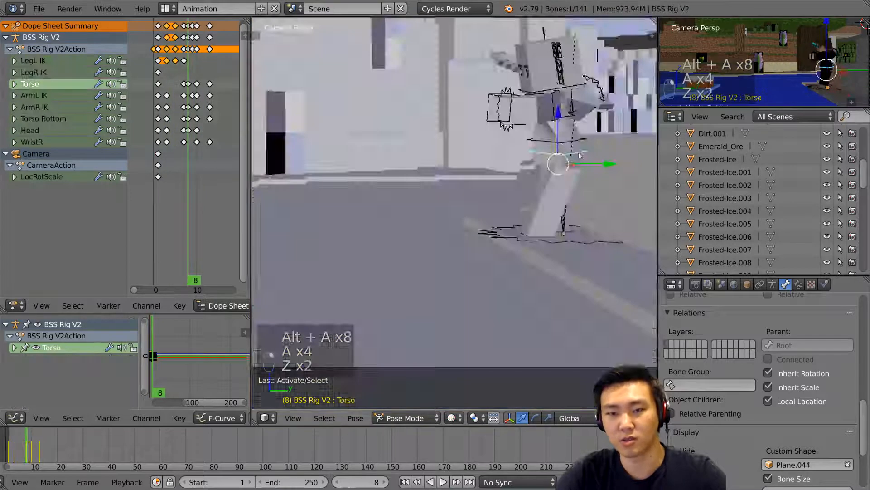
{"action": "key", "text": "z"}
{"action": "key", "text": "z"}
{"action": "key", "text": "alt+z"}
Step: Shift the torso forward along negative global Y at frames 7 and 8 to follow the stepping foot
{"action": "key", "text": "alt+a"}
{"action": "key", "text": "alt+a"}
{"action": "key", "text": "alt+a"}
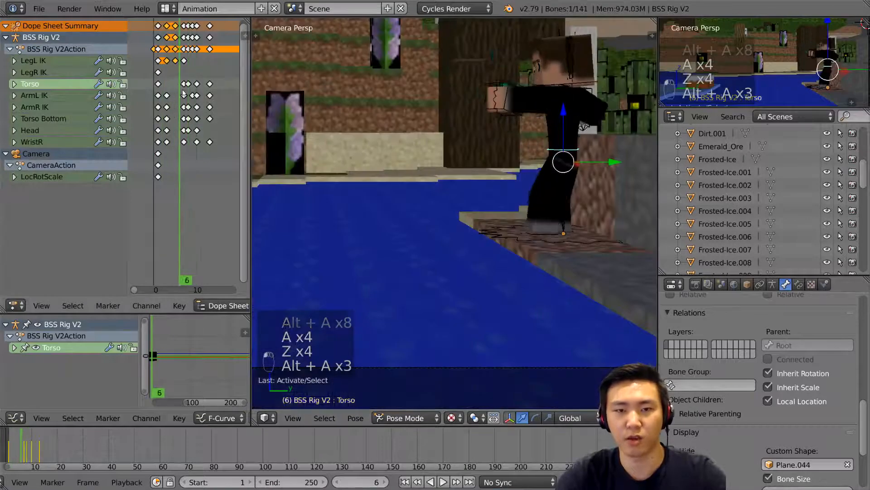
{"action": "key", "text": "g"}
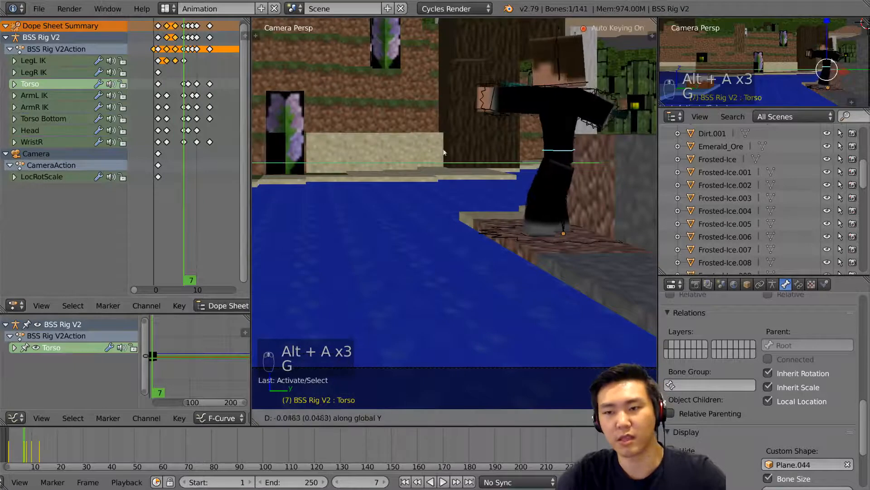
{"action": "left_click", "coordinate": [446, 158]}
{"action": "key", "text": "alt+a"}
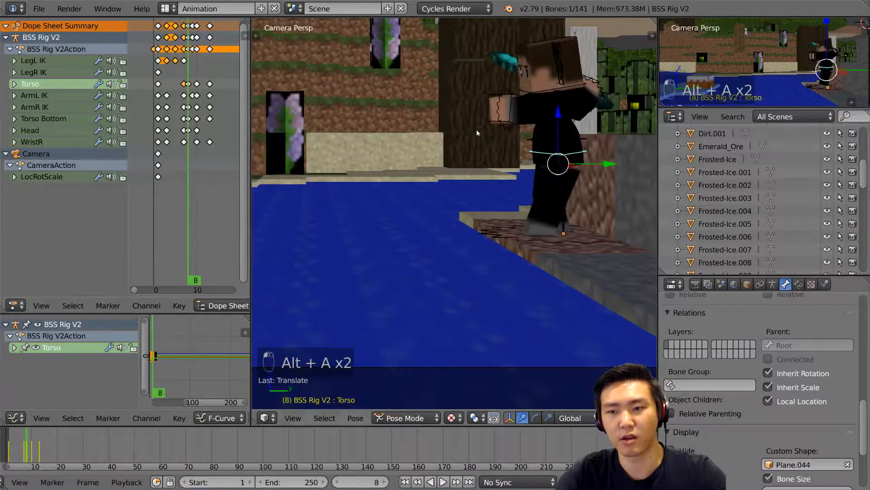
{"action": "key", "text": "g"}
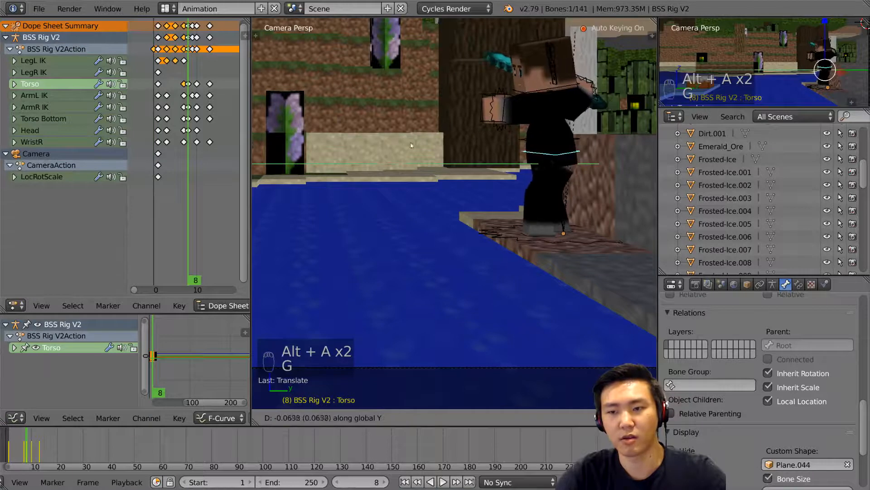
{"action": "left_click", "coordinate": [422, 146]}
Step: Shift the torso about -0.045 along global Y at frame 10
{"action": "scroll", "coordinate": [424, 147], "scroll_direction": "down", "scroll_amount": 2, "text": "alt"}
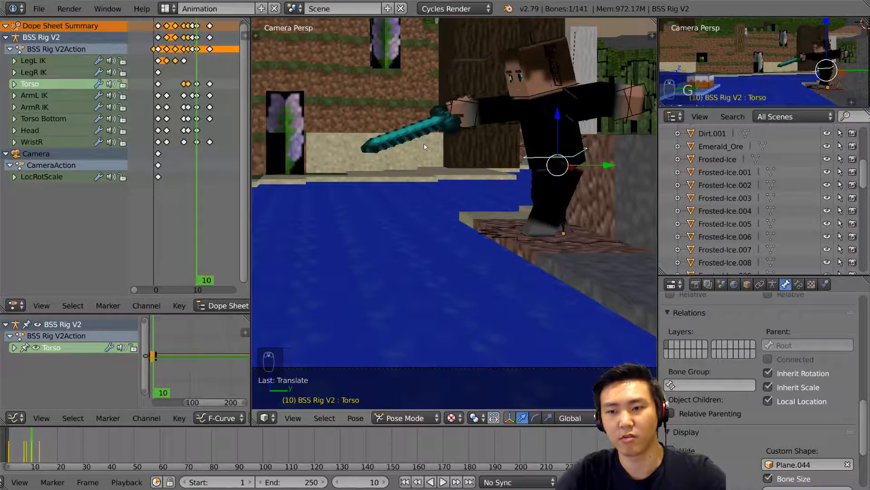
{"action": "key", "text": "g"}
{"action": "key", "text": "y"}
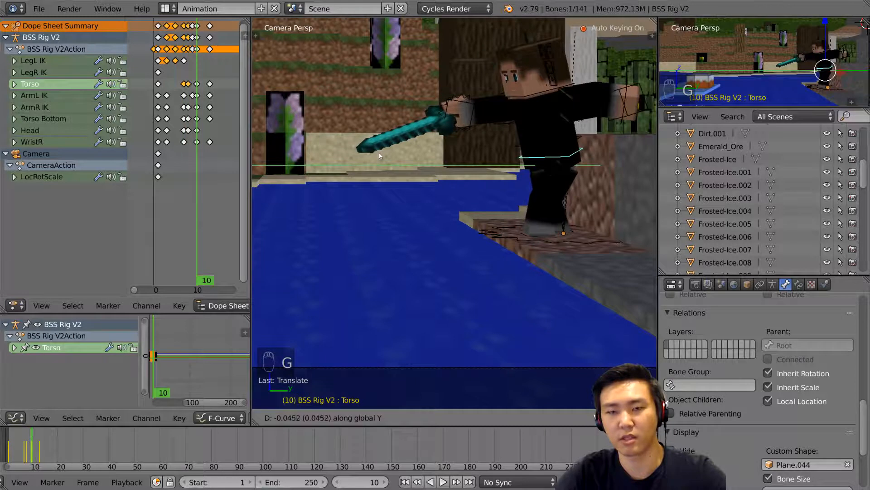
{"action": "left_click", "coordinate": [378, 152]}
Step: At frame 13, shift the torso forward along global Y and lower it about 0.014 along Z
{"action": "scroll", "coordinate": [395, 151], "scroll_direction": "down", "scroll_amount": 3, "text": "alt"}
{"action": "key", "text": "g"}
{"action": "key", "text": "y"}
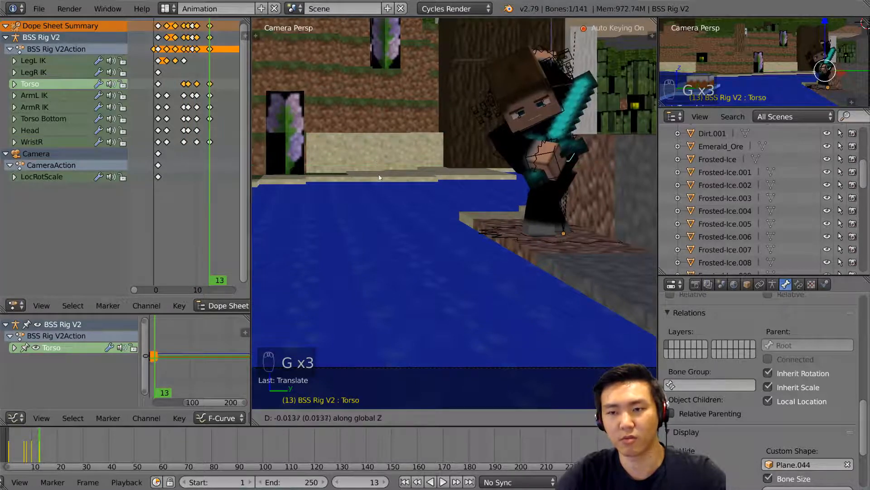
{"action": "left_click", "coordinate": [379, 178]}
Step: Replay the swing and lower the torso slightly at frame 10
{"action": "key", "text": "alt+a"}
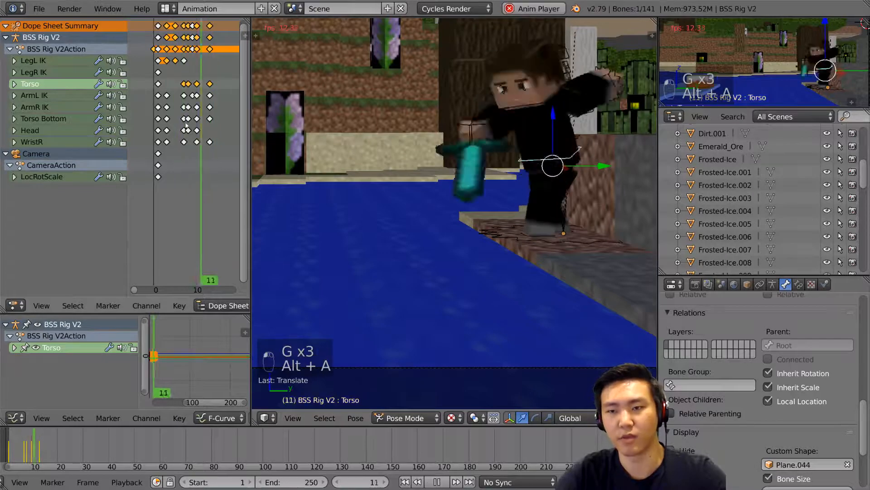
{"action": "key", "text": "alt+a"}
{"action": "key", "text": "alt+a"}
{"action": "key", "text": "alt+a"}
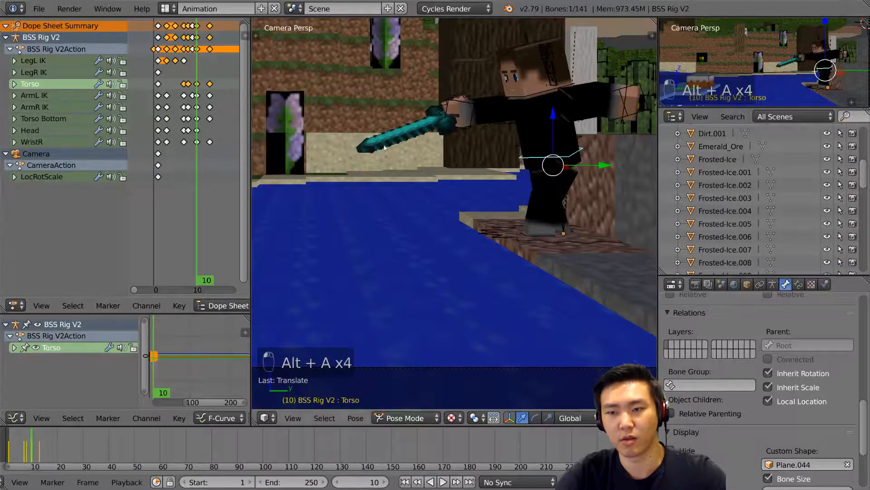
{"action": "key", "text": "g"}
{"action": "left_click", "coordinate": [376, 157]}
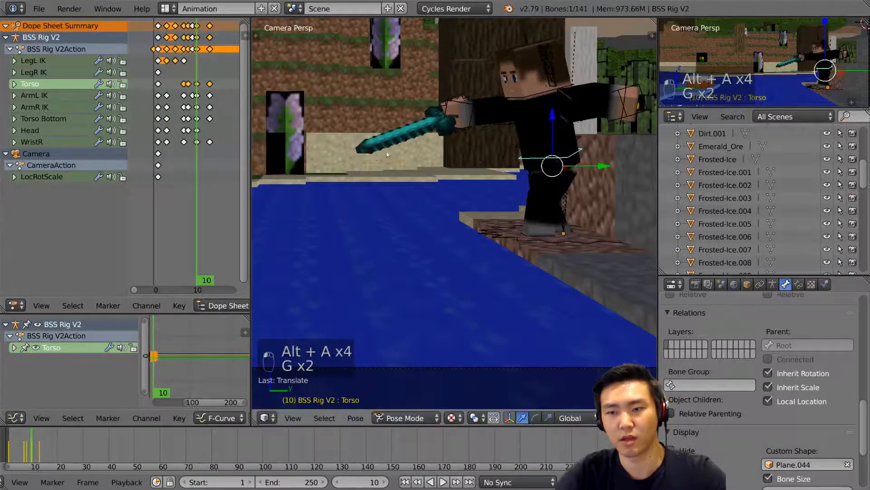
Step: Play the swing repeatedly to check the torso's forward shift against the foot step
{"action": "key", "text": "alt+a"}
{"action": "key", "text": "alt+a"}
{"action": "key", "text": "alt+a"}
{"action": "key", "text": "alt+a"}
{"action": "key", "text": "alt+a"}
{"action": "key", "text": "alt+a"}
{"action": "key", "text": "alt+a"}
{"action": "key", "text": "alt+a"}
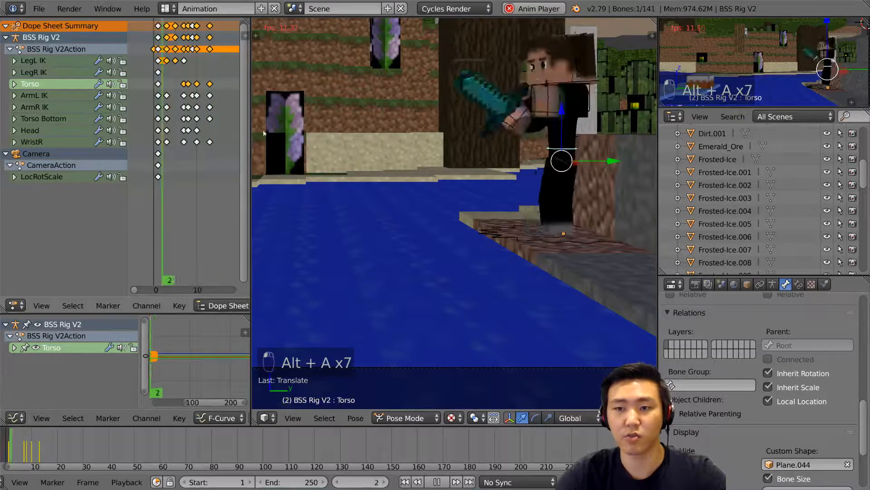
{"action": "key", "text": "alt+a"}
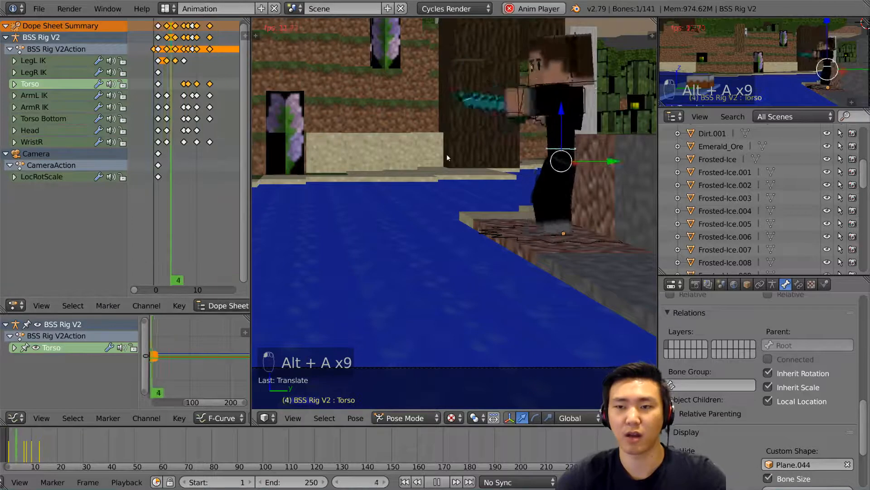
{"action": "key", "text": "alt+a"}
Step: Fit the whole camera frame in the view, save the file, and replay the swing
{"action": "key", "text": "Home"}
{"action": "key", "text": "ctrl+s"}
{"action": "key", "text": "alt+a"}
{"action": "key", "text": "alt+a"}
{"action": "key", "text": "alt+a"}
{"action": "key", "text": "alt+a"}
{"action": "key", "text": "alt+a"}
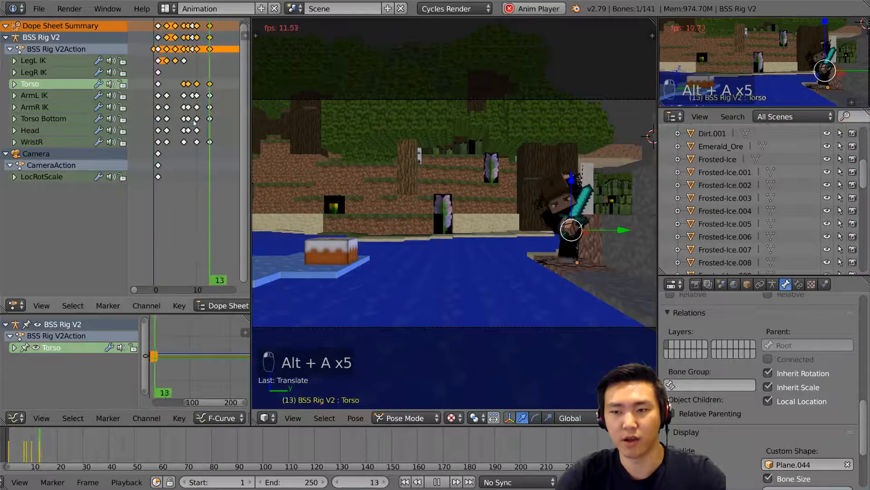
Step: At frame 19, select the right arm's IK control and move it slightly to extend the sword arm's follow-through
{"action": "key", "text": "z"}
{"action": "key", "text": "a"}
{"action": "key", "text": "a"}
{"action": "key", "text": "a"}
{"action": "key", "text": "z"}
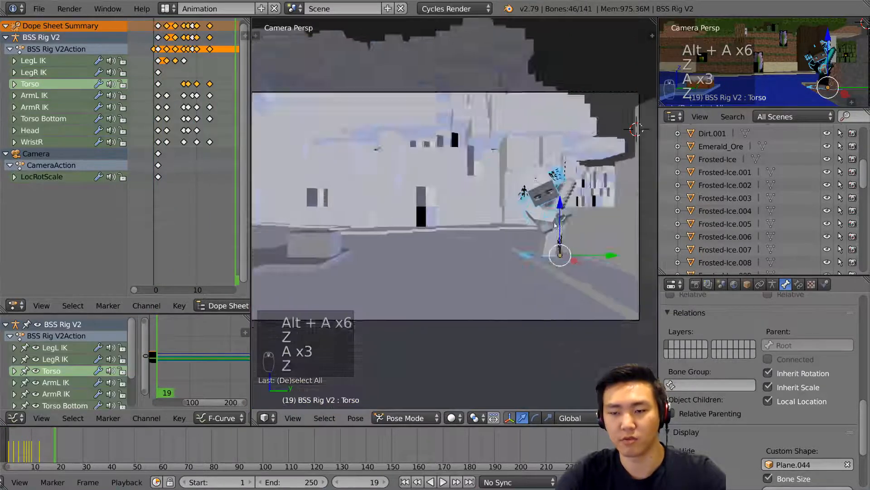
{"action": "key", "text": "z"}
{"action": "key", "text": "z"}
{"action": "key", "text": "z"}
{"action": "key", "text": "alt+z"}
{"action": "key", "text": "z"}
{"action": "key", "text": "z"}
{"action": "key", "text": "z"}
{"action": "right_click", "coordinate": [576, 208]}
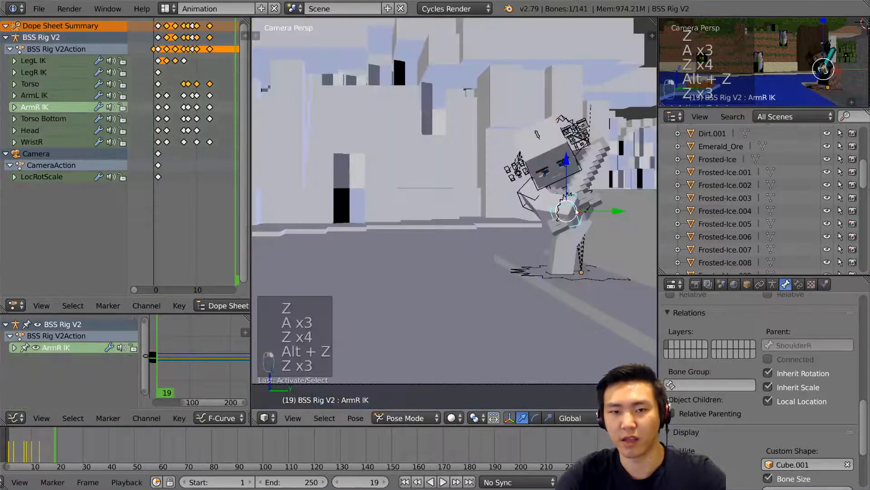
{"action": "key", "text": "z"}
{"action": "key", "text": "alt+z"}
{"action": "key", "text": "g"}
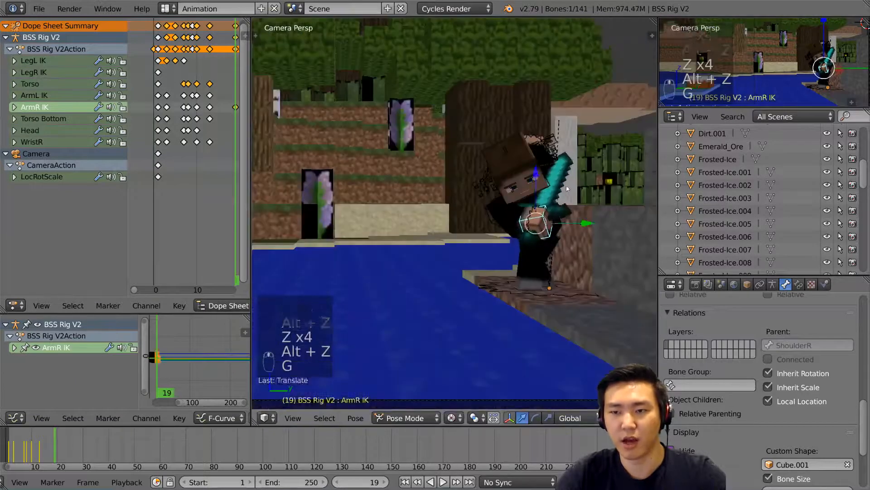
{"action": "left_click", "coordinate": [533, 144]}
Step: Select the left arm's IK control above the head and return the view to textured shading
{"action": "key", "text": "z"}
{"action": "key", "text": "a"}
{"action": "key", "text": "a"}
{"action": "key", "text": "a"}
{"action": "right_click", "coordinate": [531, 134]}
{"action": "key", "text": "z"}
{"action": "key", "text": "z"}
{"action": "key", "text": "z"}
{"action": "key", "text": "alt+z"}
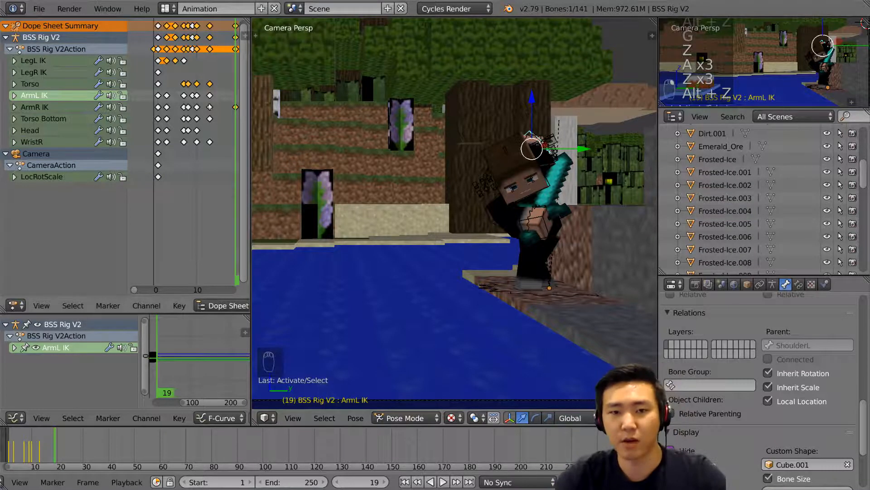
Step: Play the swing repeatedly to check the sword arm's follow-through, and save the file
{"action": "key", "text": "alt+a"}
{"action": "key", "text": "alt+a"}
{"action": "key", "text": "alt+a"}
{"action": "key", "text": "alt+a"}
{"action": "key", "text": "ctrl+s"}
{"action": "key", "text": "alt+a"}
{"action": "key", "text": "alt+a"}
{"action": "key", "text": "alt+a"}
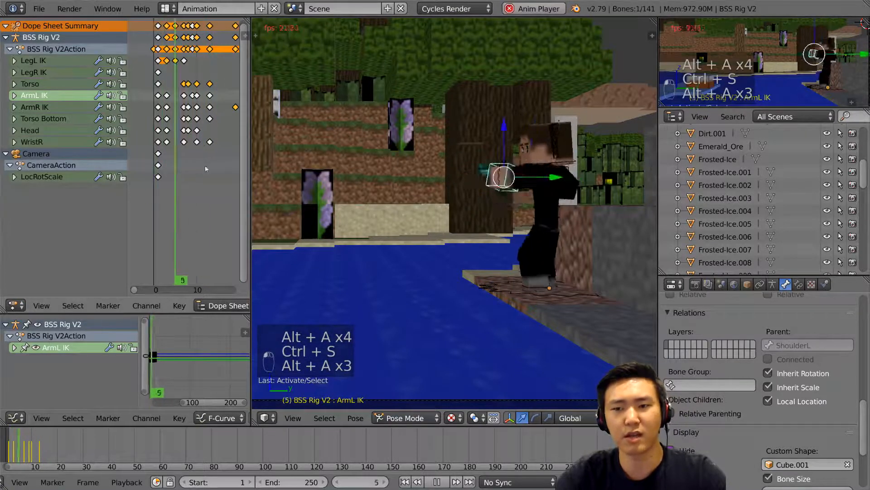
Step: Save the file and replay the swing with the whole camera frame fitted in the view
{"action": "key", "text": "alt+a"}
{"action": "key", "text": "Home"}
{"action": "key", "text": "ctrl+s"}
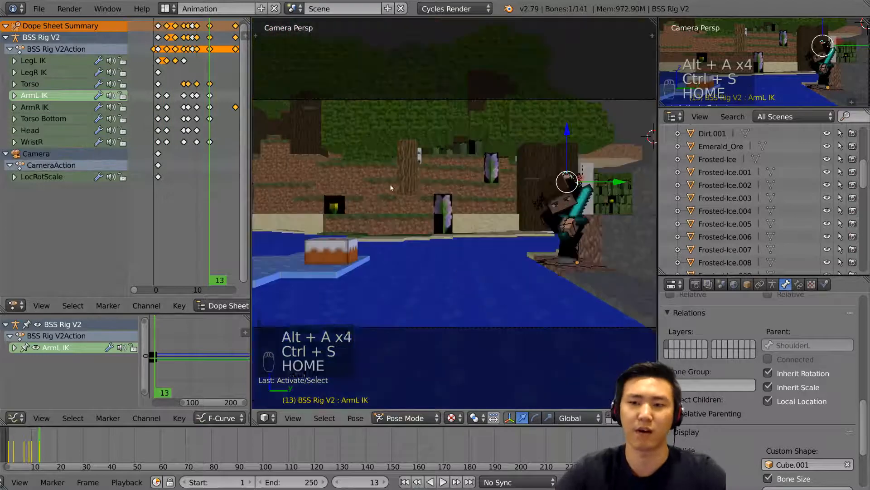
{"action": "key", "text": "alt+a"}
{"action": "key", "text": "alt+a"}
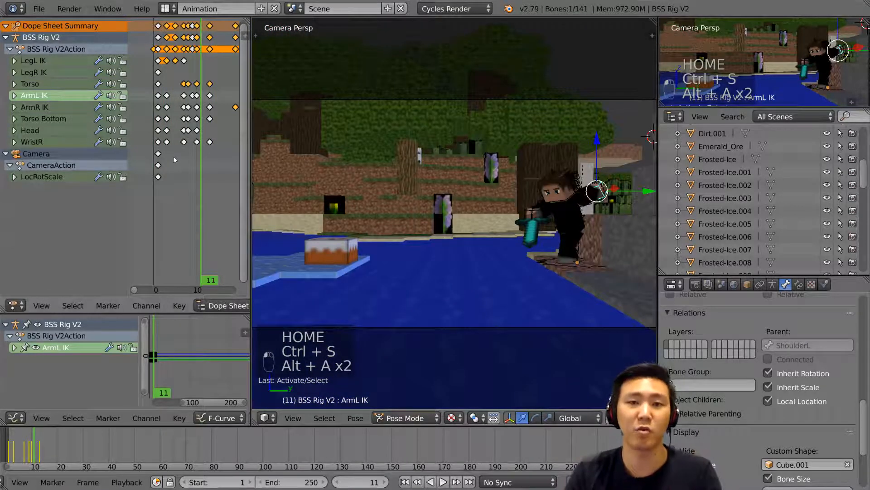